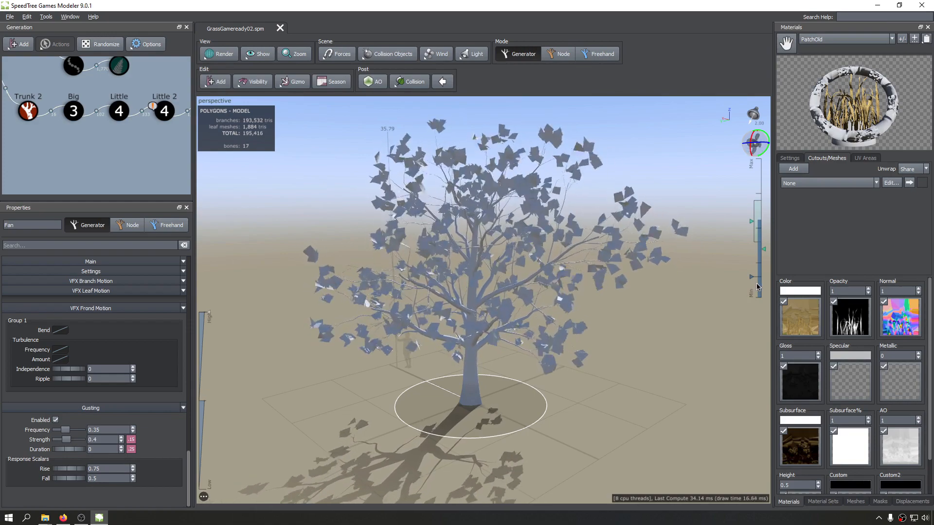
Set the wind gusting frequency to 0.5, strength to 0.7 and duration to 1.01.
left_click_drag(534, 262, 573, 242)
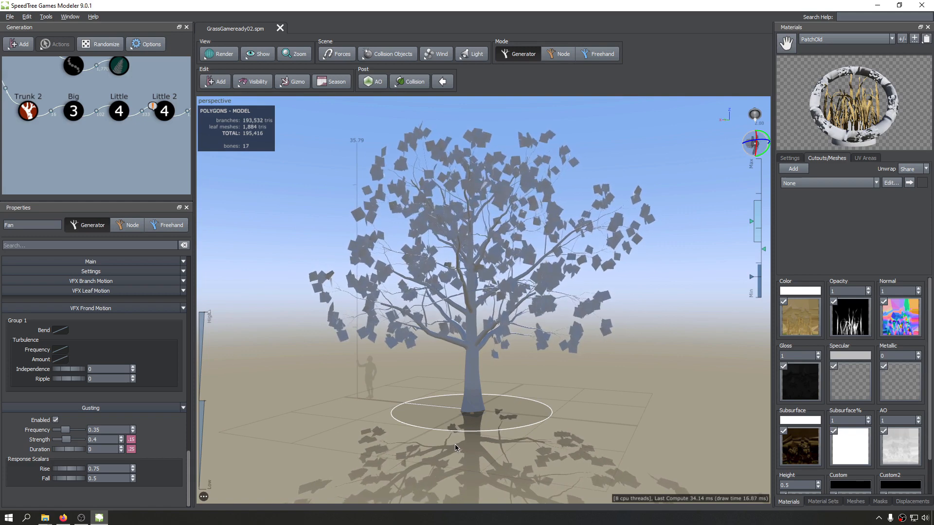
left_click_drag(474, 428, 528, 382)
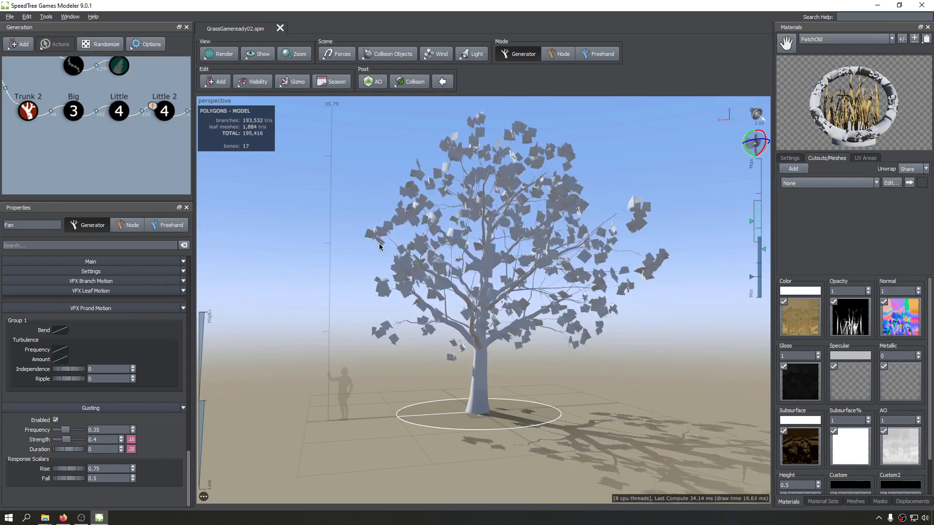
left_click_drag(65, 430, 161, 448)
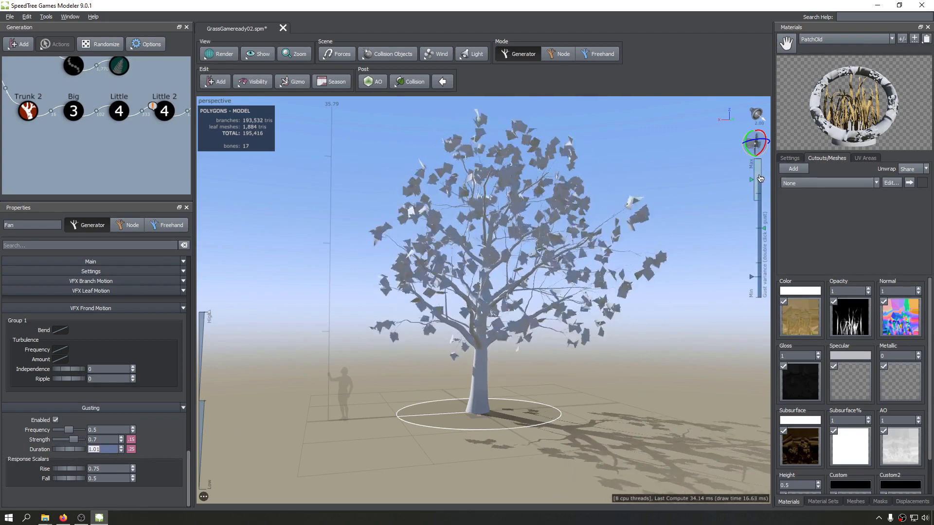
left_click_drag(521, 209, 677, 200)
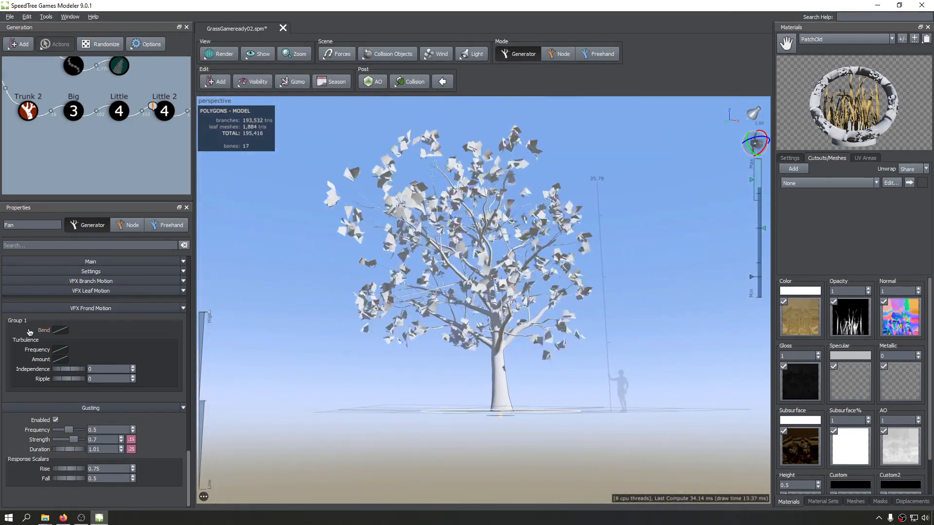
Review the fan's branch, leaf and frond motion settings and examine the tree's wind movement from several sides.
scroll(26, 331, "up", 4)
scroll(22, 328, "up", 6)
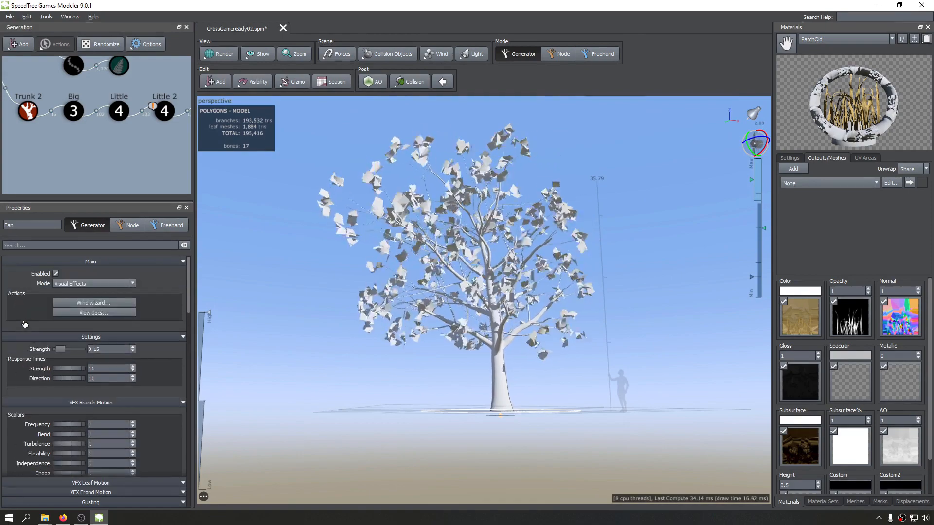
scroll(17, 326, "down", 10)
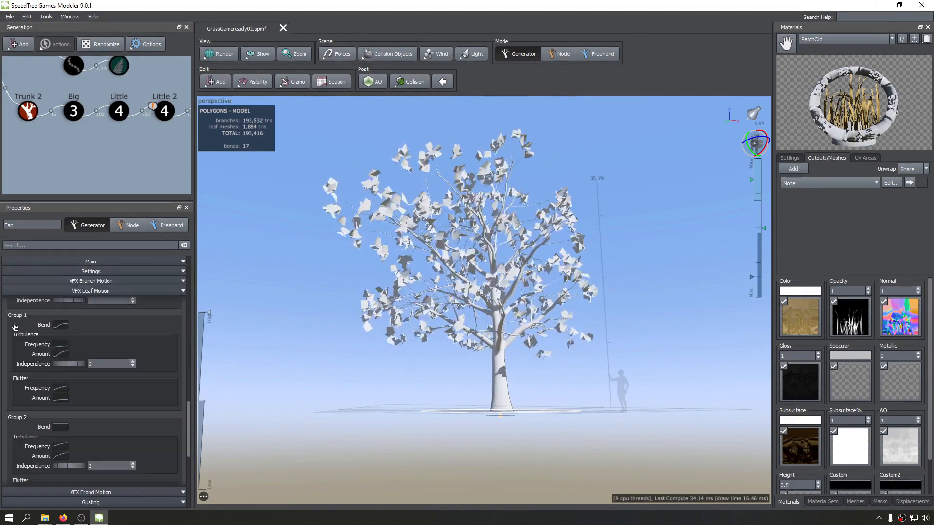
left_click_drag(372, 292, 569, 316)
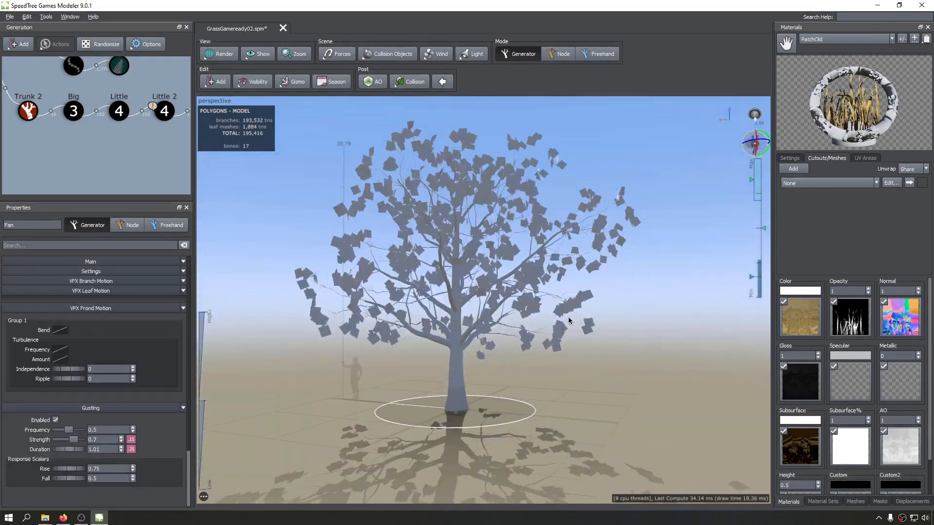
middle_click_drag(568, 317, 484, 322)
left_click_drag(360, 289, 604, 183)
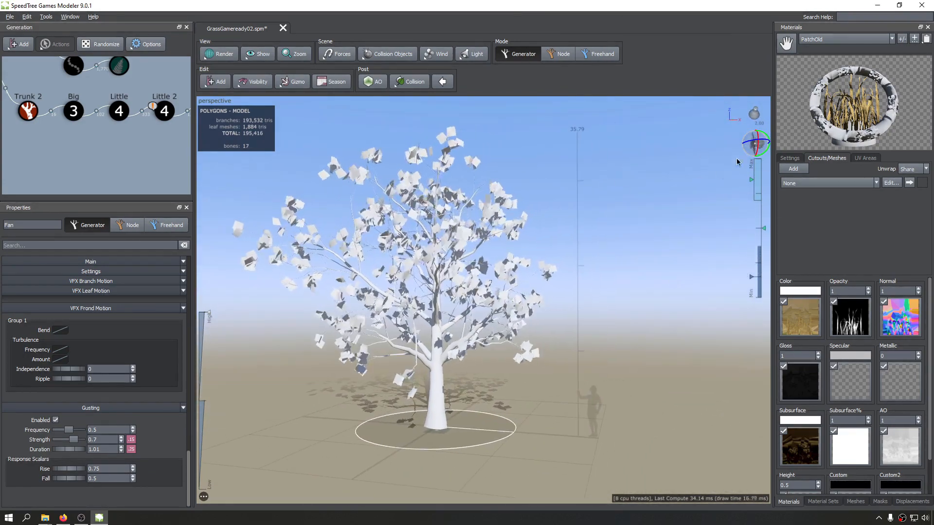
Turn off the wind on the fan object beside the tree.
right_click(758, 140)
left_click(781, 173)
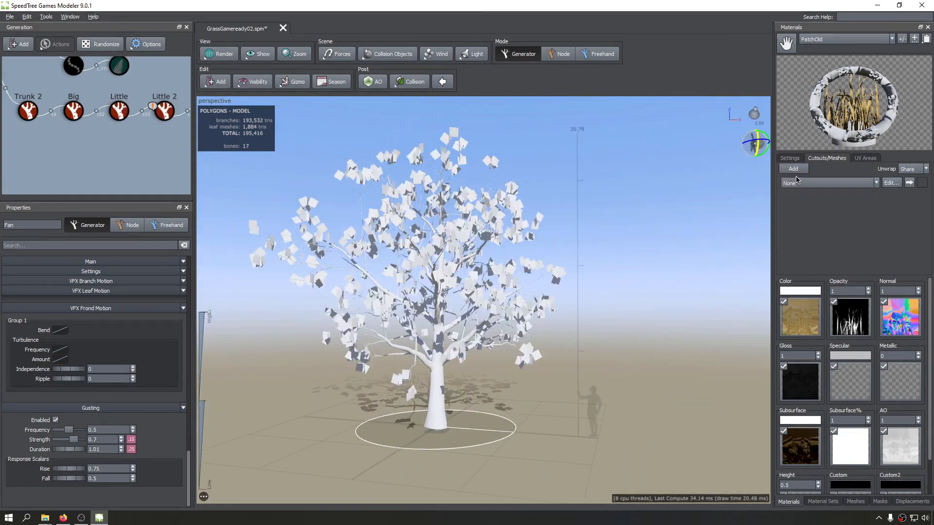
mouse_move(717, 154)
left_mouse_down()
mouse_move(677, 220)
mouse_move(542, 383)
mouse_move(606, 355)
mouse_move(708, 386)
left_mouse_up()
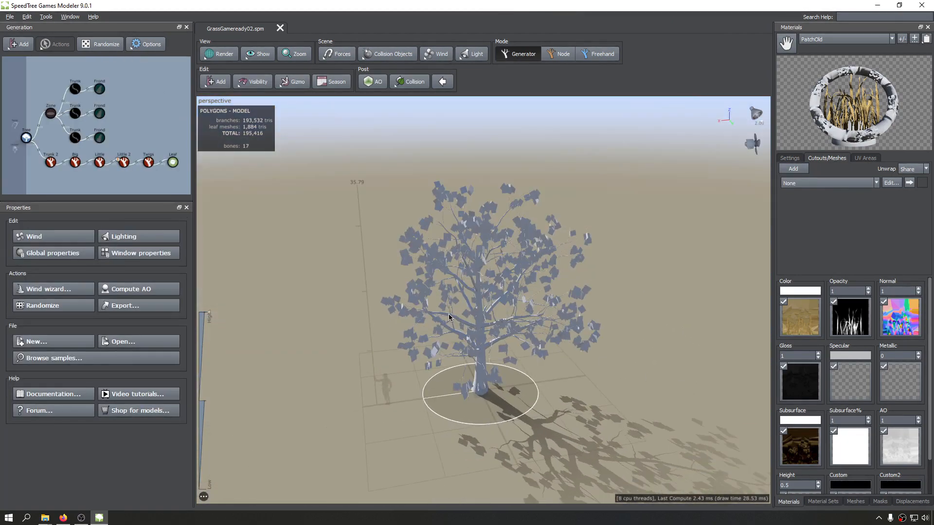
Examine the still tree's trunk, branches and leaf cards from different angles and distances.
mouse_move(448, 314)
left_mouse_down()
mouse_move(349, 298)
mouse_move(395, 222)
mouse_move(642, 235)
mouse_move(398, 222)
left_mouse_up()
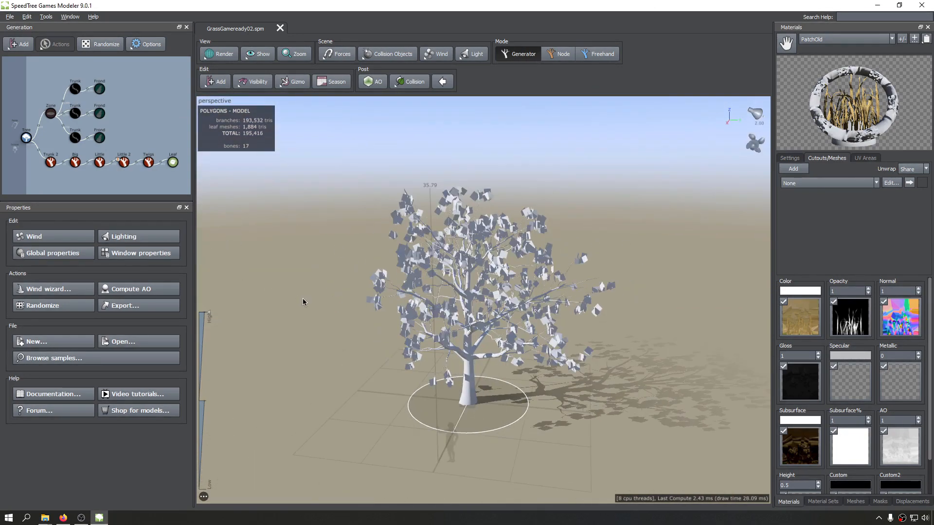
mouse_move(325, 298)
left_mouse_down()
mouse_move(446, 295)
mouse_move(234, 316)
mouse_move(373, 307)
mouse_move(361, 322)
mouse_move(385, 302)
left_mouse_up()
scroll(446, 295, "up", 5)
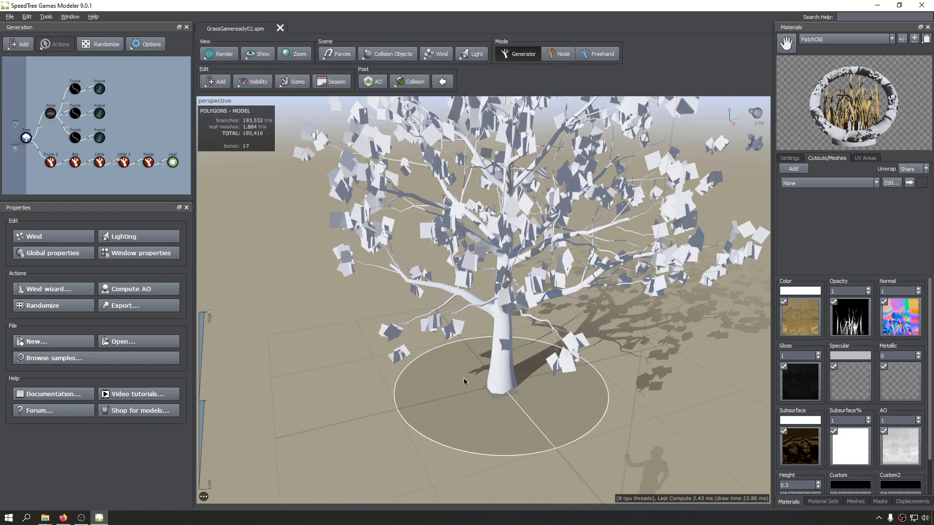
left_click_drag(387, 358, 413, 248)
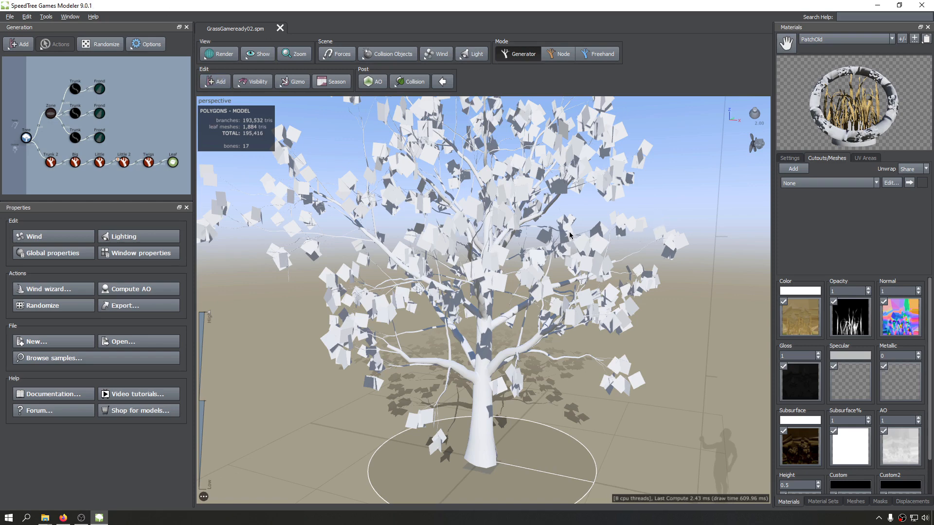
left_click_drag(587, 256, 614, 267)
scroll(614, 266, "down", 1)
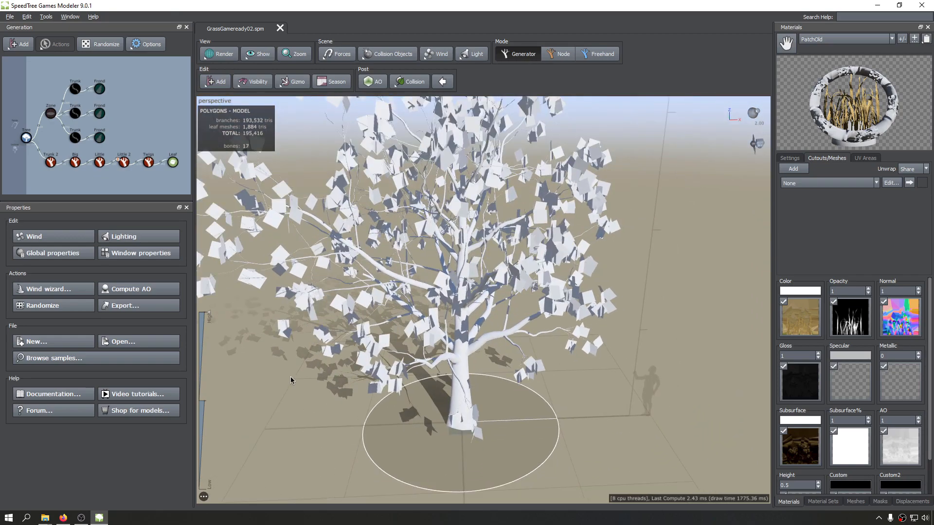
left_click_drag(292, 379, 342, 385)
scroll(342, 388, "down", 5)
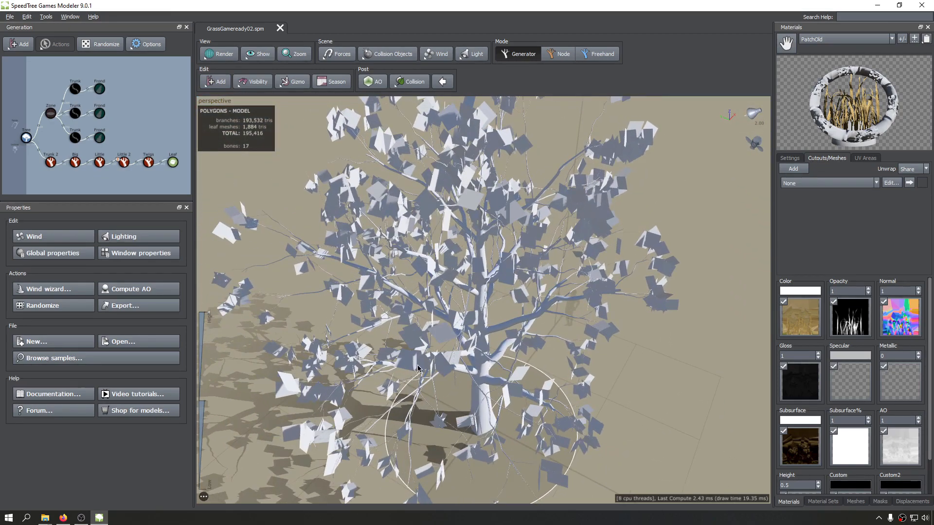
left_click_drag(434, 371, 486, 339)
scroll(486, 340, "down", 3)
scroll(486, 341, "up", 8)
Select the Trunk 2 generator and apply the Top material to the tree's trunk.
left_click(515, 345)
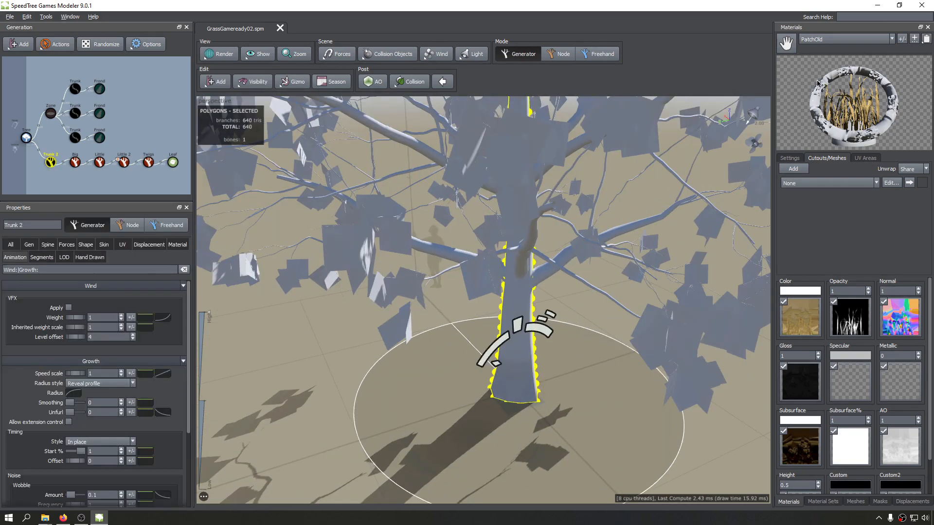
left_click(844, 39)
left_click(837, 9)
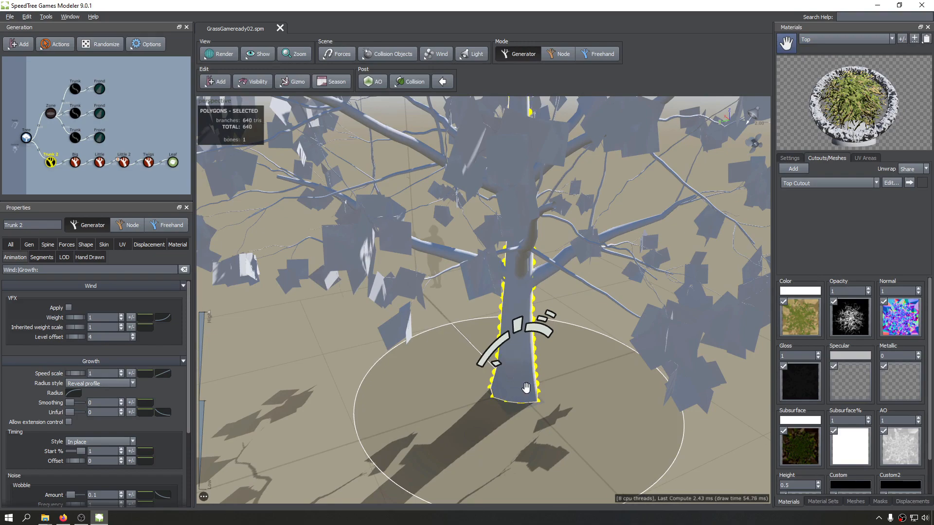
left_click_drag(527, 388, 514, 310)
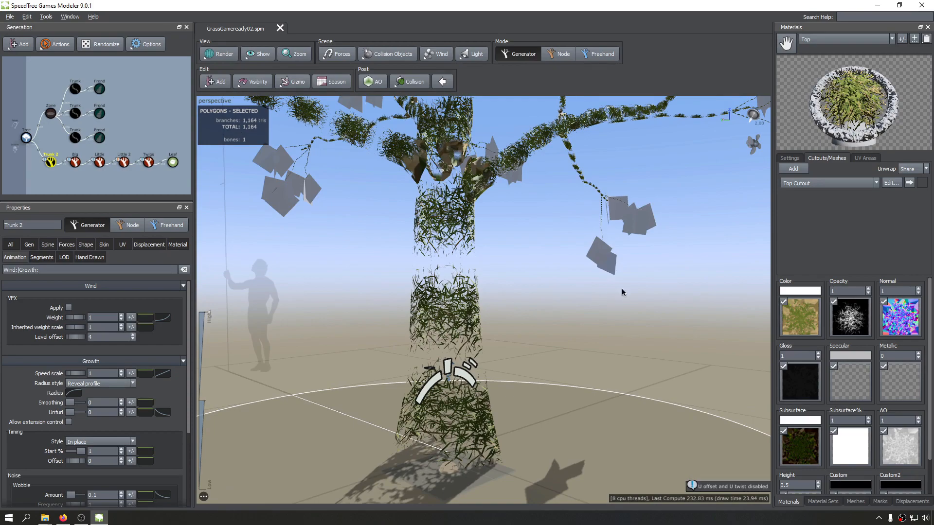
Undo the Top material assignment on the tree's trunk.
left_click_drag(622, 292, 497, 309)
scroll(412, 344, "down", 6)
key("ctrl+z")
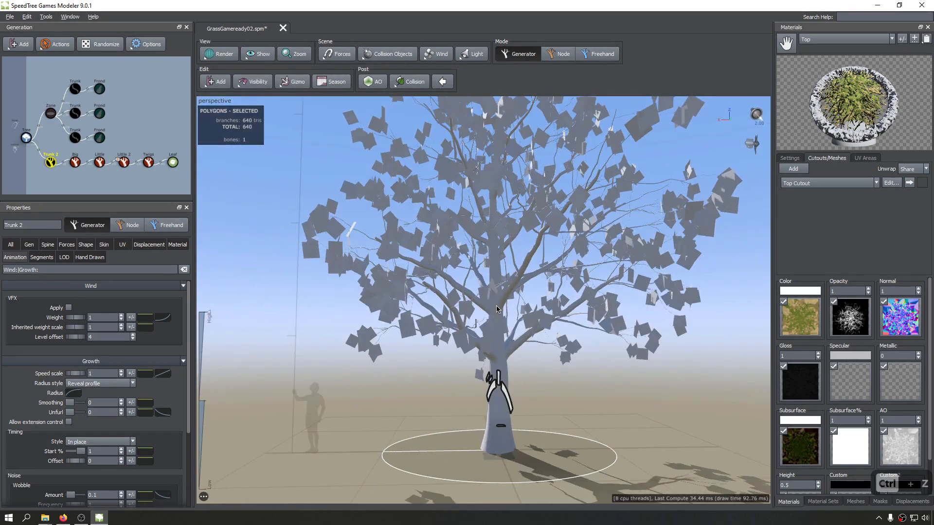
Examine the untextured tree's leaf clusters and overall shape from near and far.
scroll(362, 315, "up", 4)
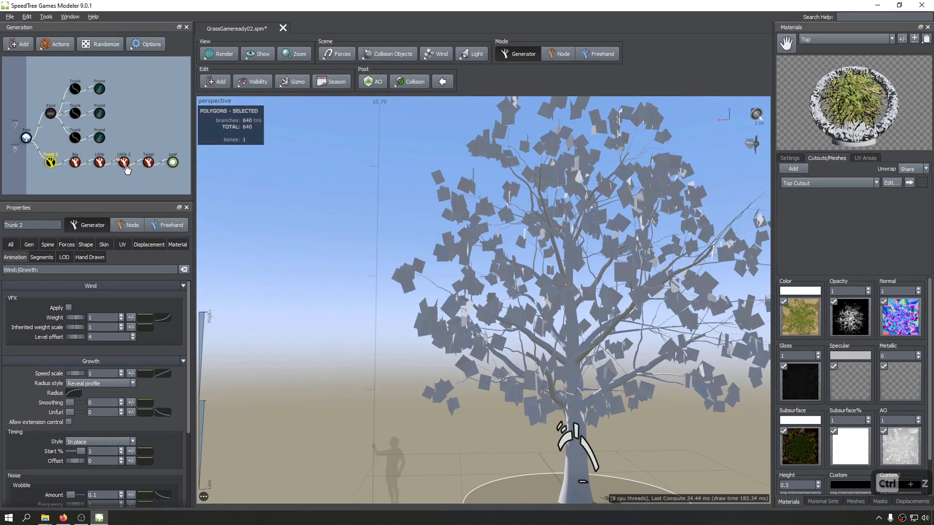
left_click_drag(637, 236, 493, 249)
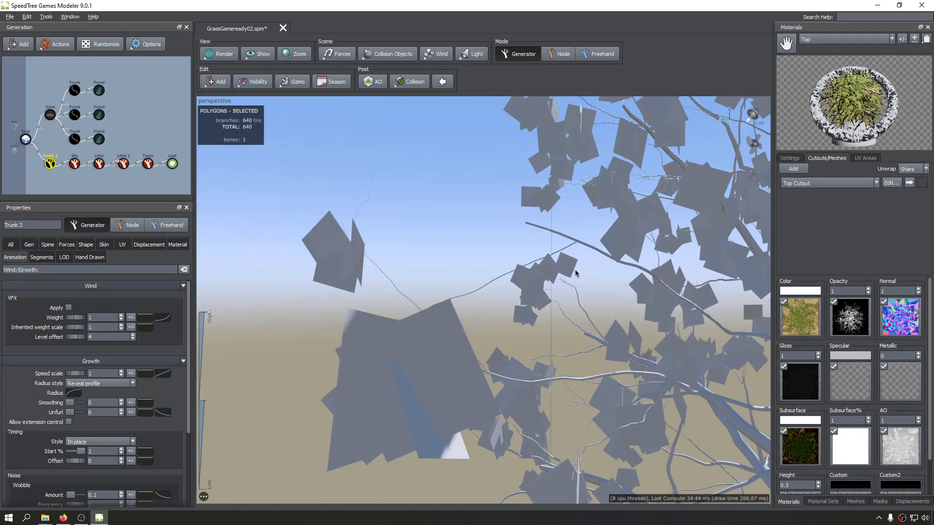
scroll(560, 267, "down", 7)
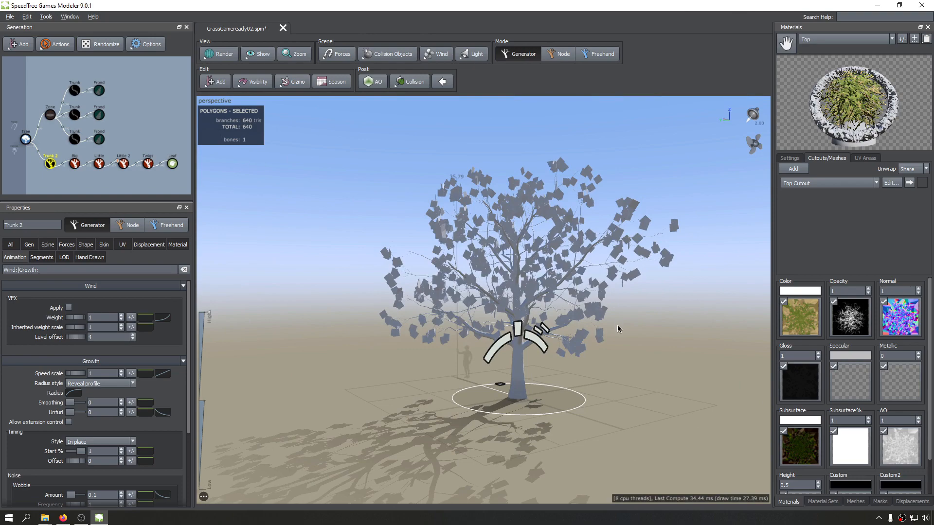
left_click_drag(416, 345, 506, 349)
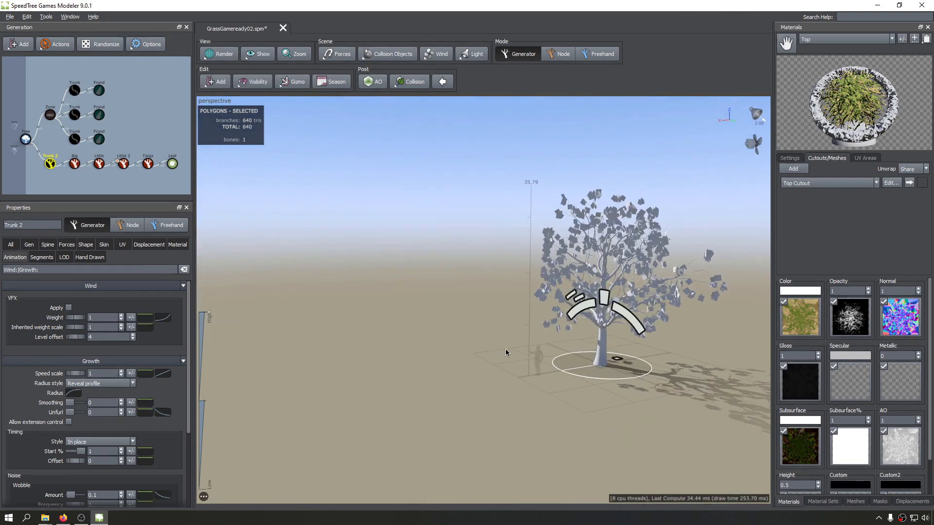
middle_click_drag(506, 349, 448, 358)
scroll(489, 347, "up", 4)
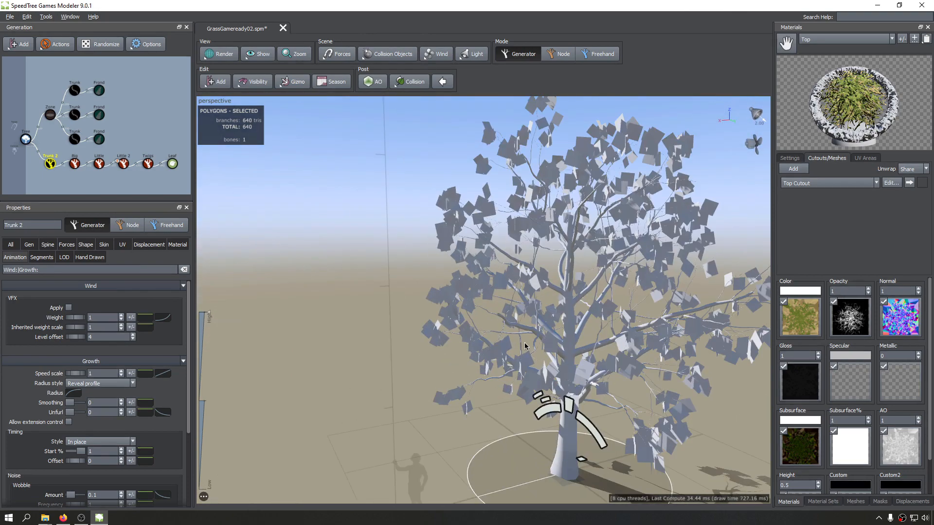
middle_click_drag(526, 346, 469, 336)
left_click_drag(469, 336, 541, 326)
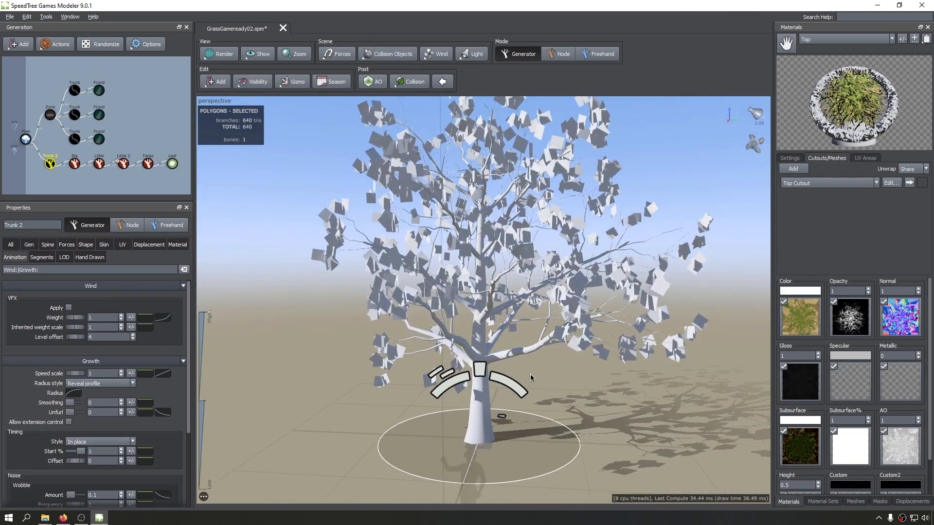
scroll(532, 377, "down", 2)
mouse_move(438, 288)
middle_mouse_down()
mouse_move(438, 279)
mouse_move(436, 294)
middle_mouse_up()
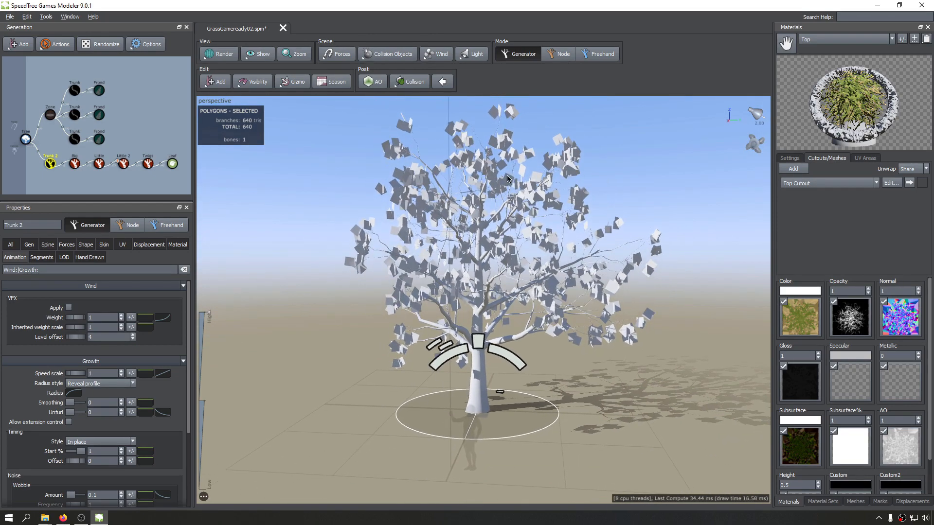
Deselect the trunk generator and switch the viewport's render mode to Lightmap.
left_click(60, 191)
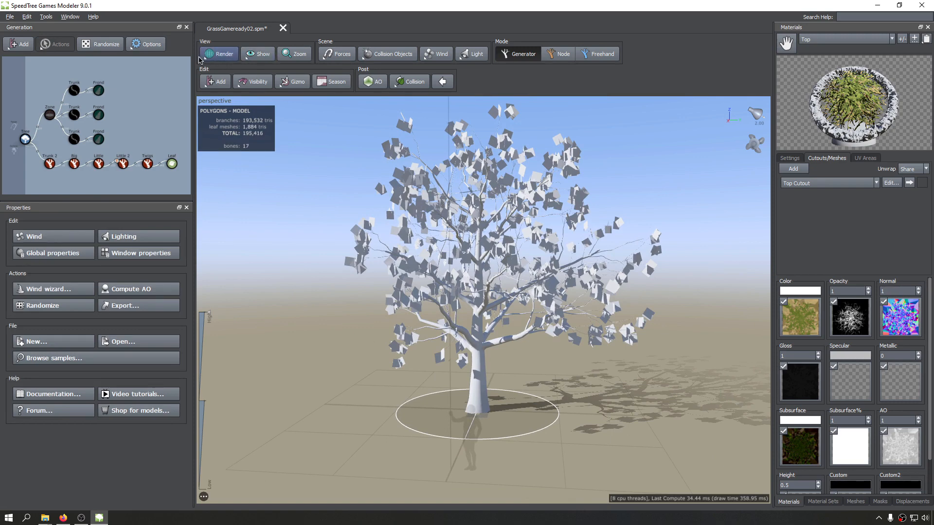
left_click(219, 58)
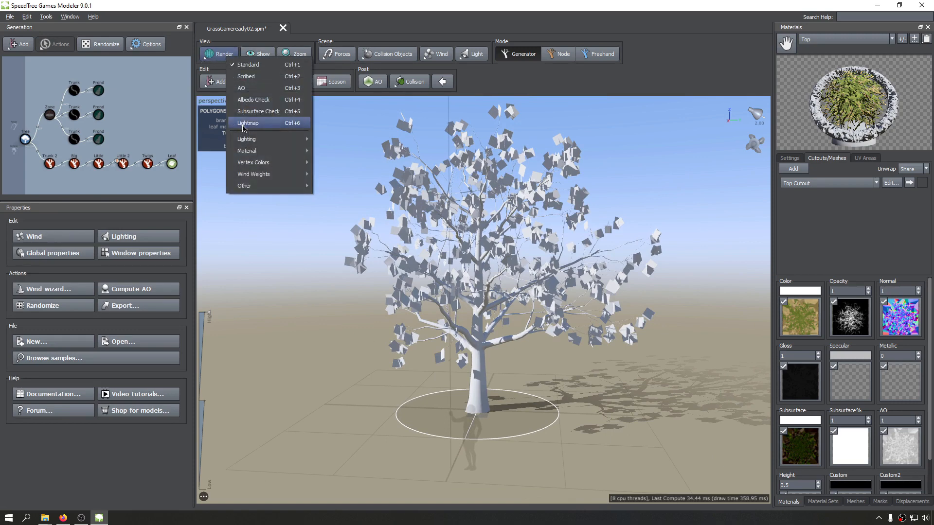
left_click(280, 123)
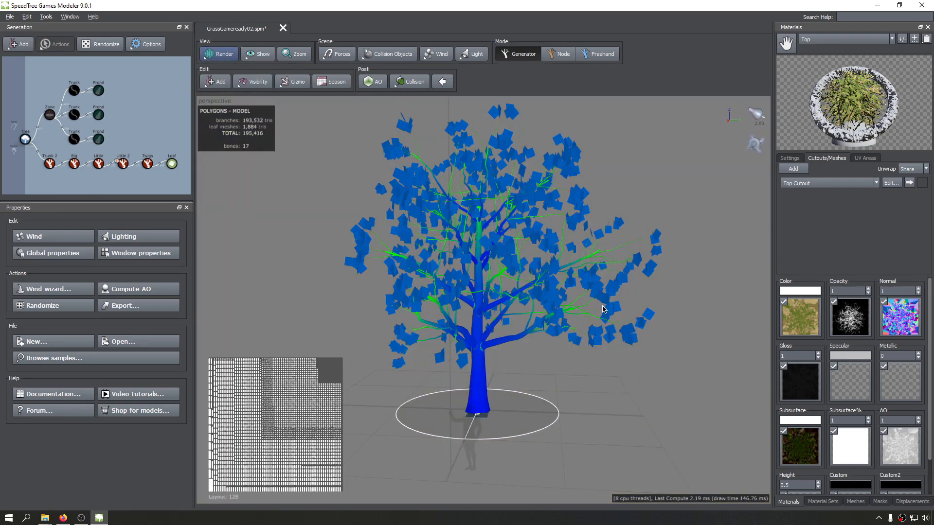
Inspect the lightmap density colours along the trunk, branches, twigs and leaf cards.
scroll(446, 374, "up", 5)
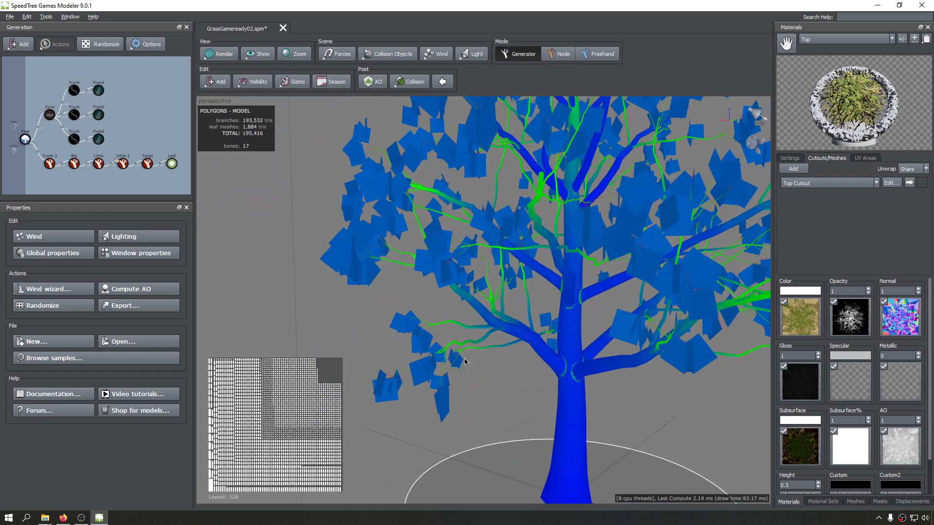
scroll(549, 382, "down", 2)
middle_click_drag(549, 378, 508, 381)
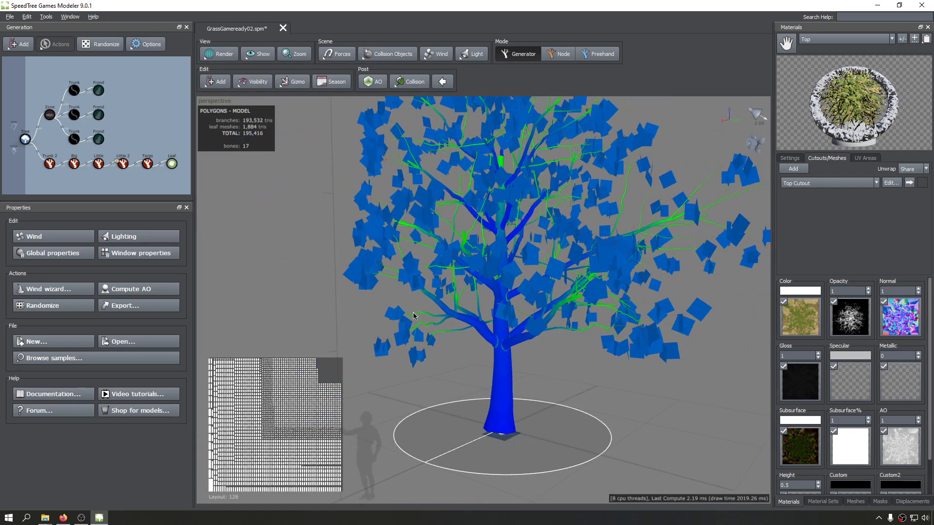
middle_click_drag(541, 236, 519, 252)
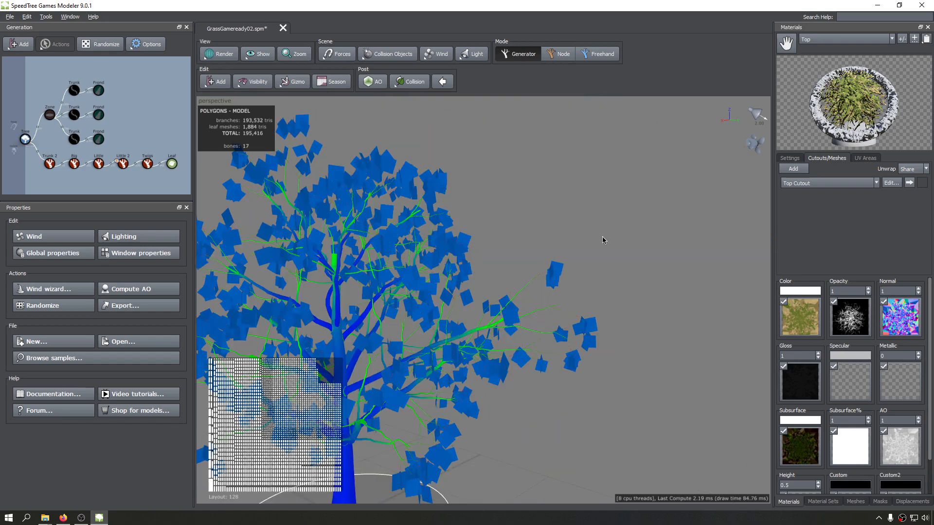
scroll(605, 240, "up", 7)
left_click_drag(514, 318, 489, 386)
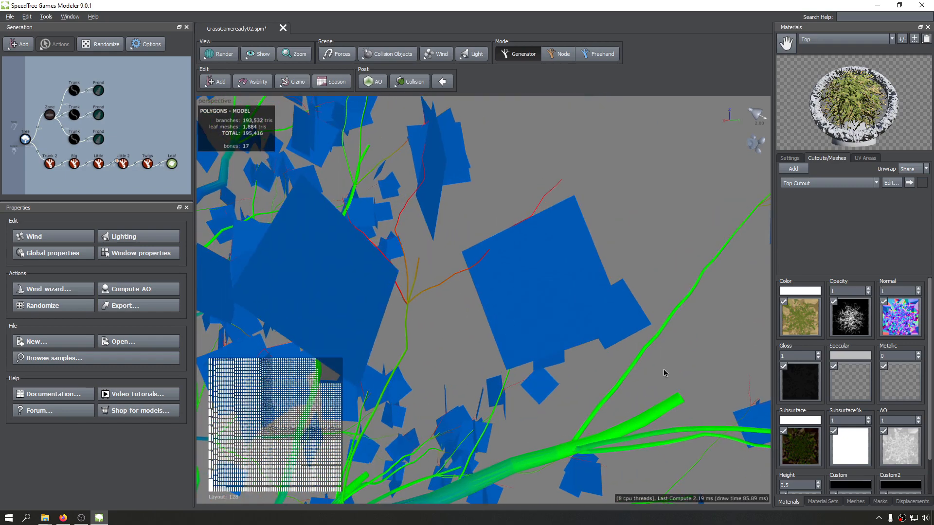
middle_click_drag(664, 373, 663, 361)
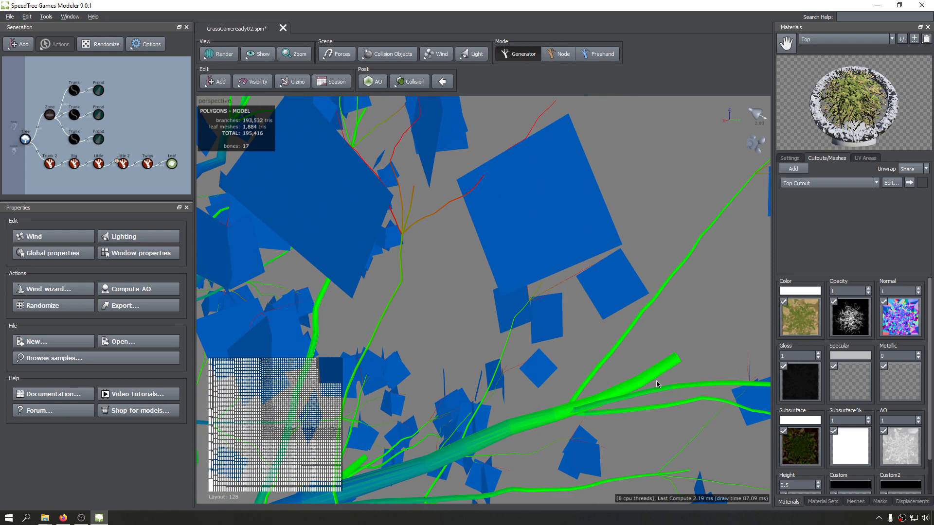
scroll(655, 378, "down", 4)
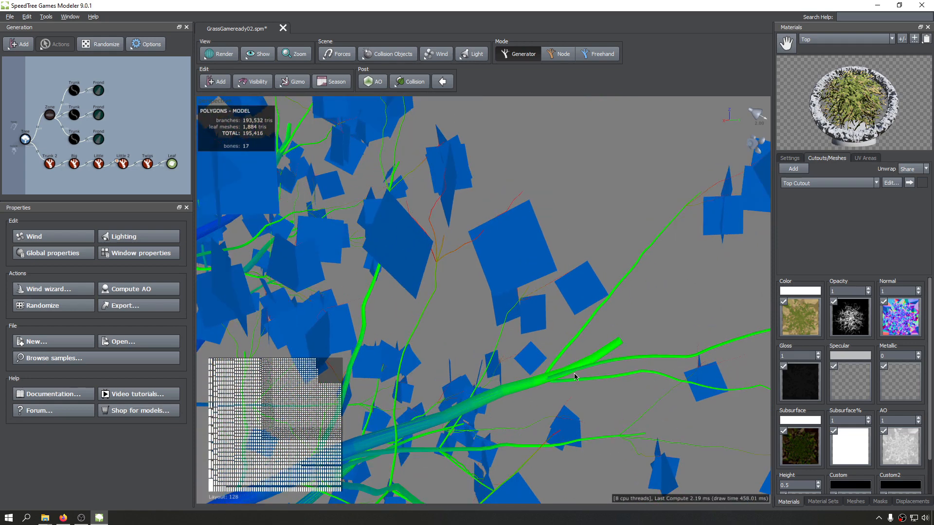
Compare the lightmap density colours of the thin twigs and leaf cards with the thicker branches across the whole crown.
scroll(579, 375, "down", 5)
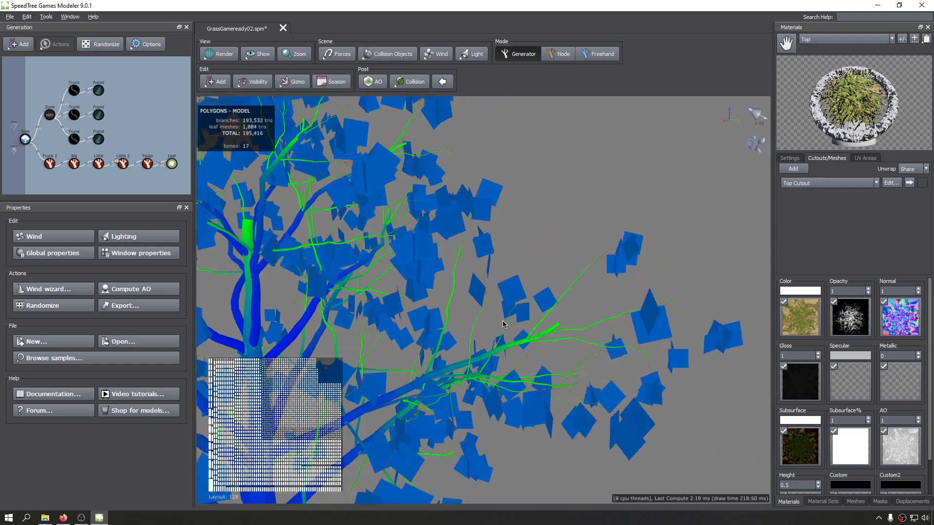
scroll(491, 325, "down", 5)
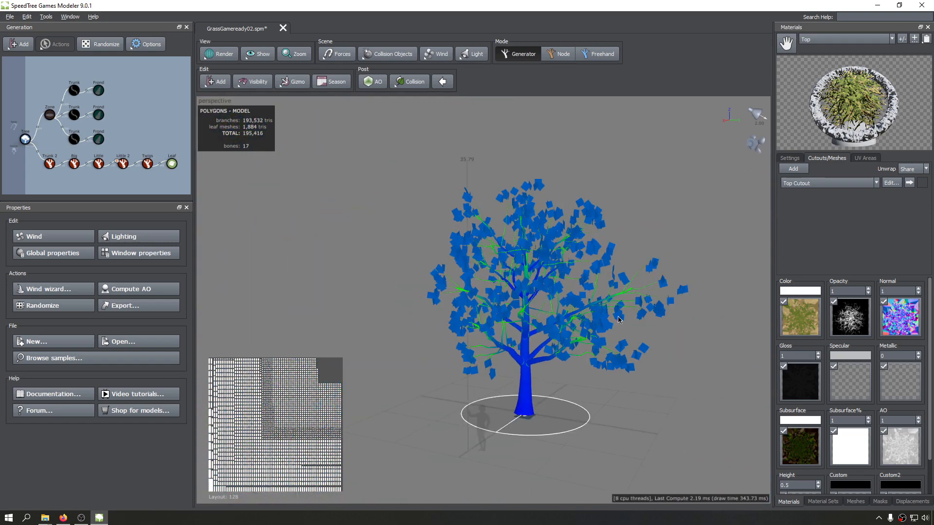
scroll(659, 315, "up", 8)
scroll(653, 315, "down", 1)
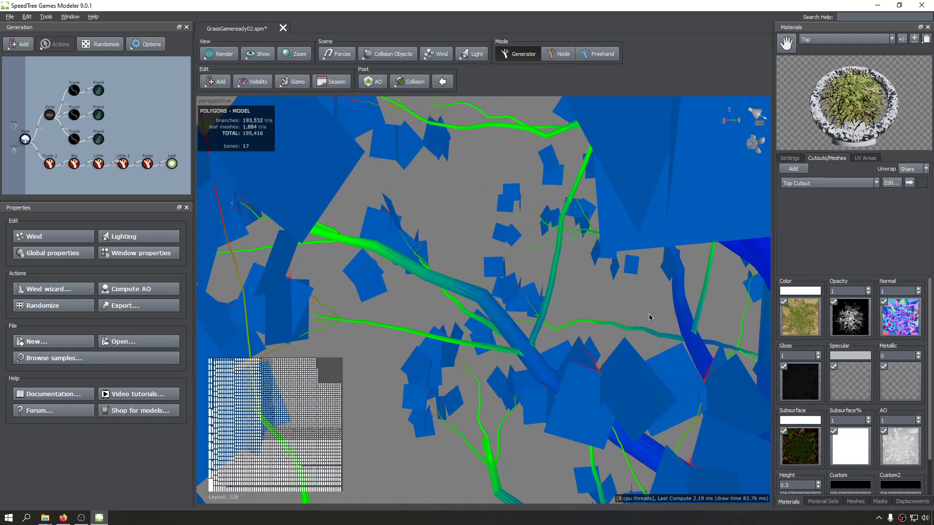
scroll(546, 330, "up", 5)
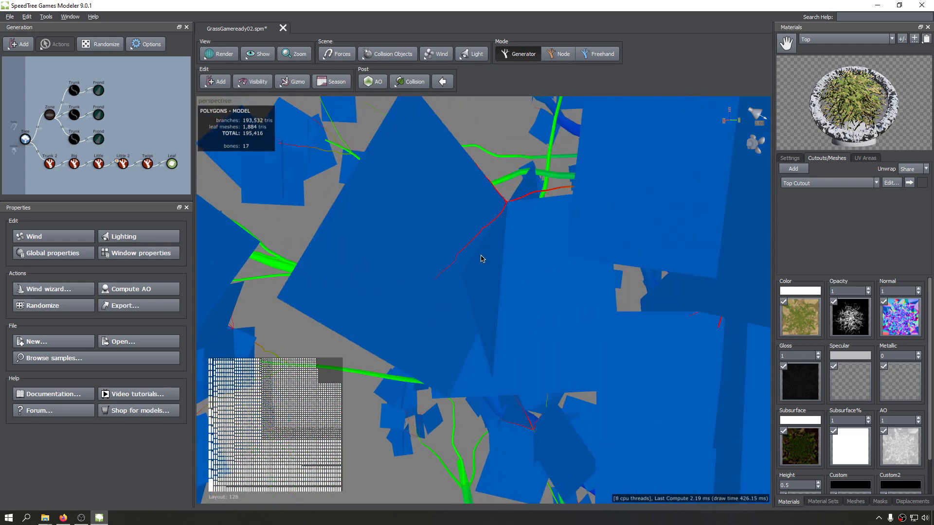
left_click_drag(481, 258, 338, 266)
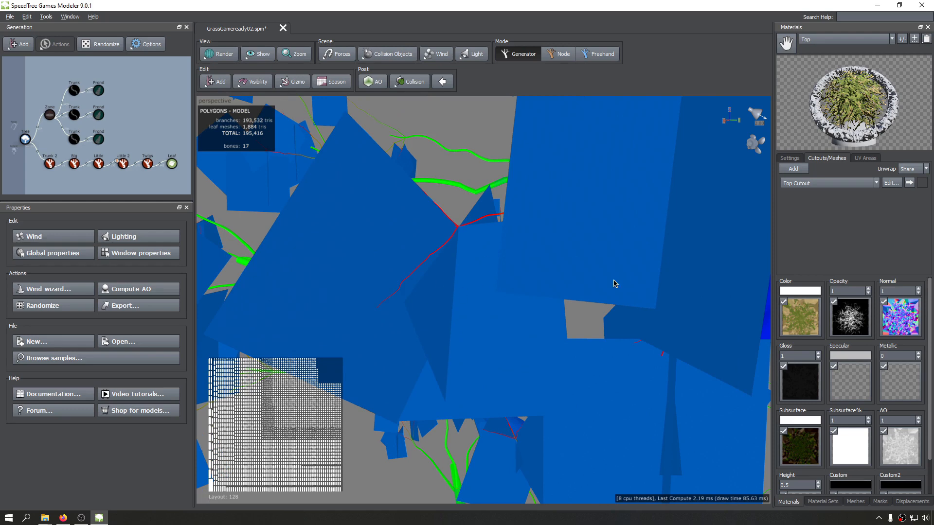
scroll(442, 239, "up", 4)
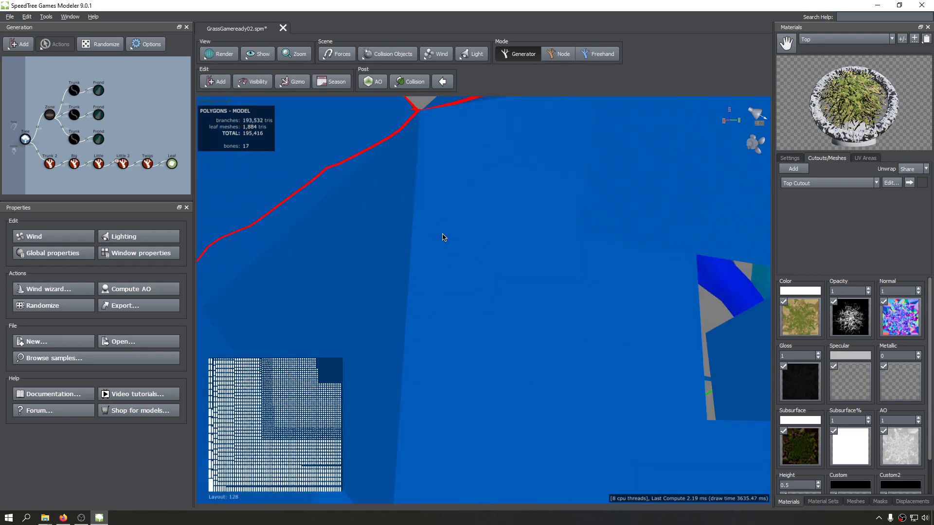
middle_click_drag(442, 239, 446, 243)
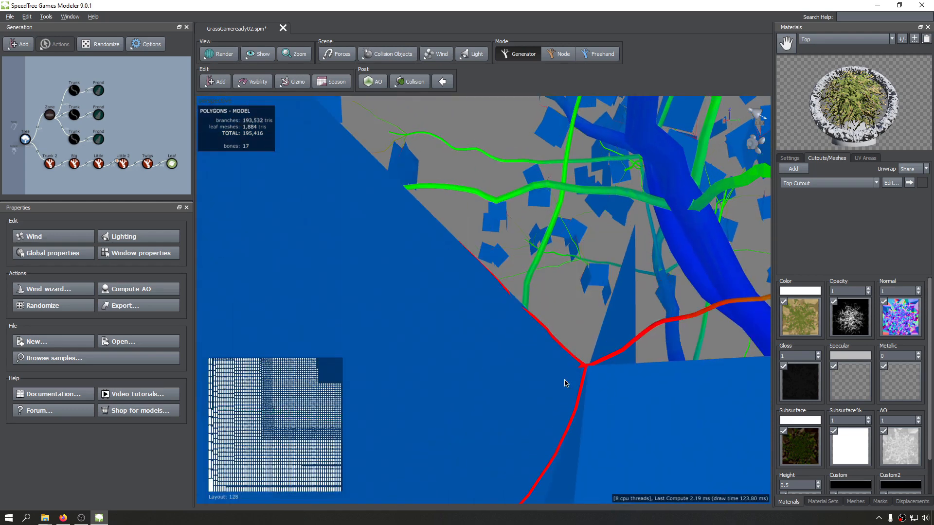
scroll(596, 372, "down", 3)
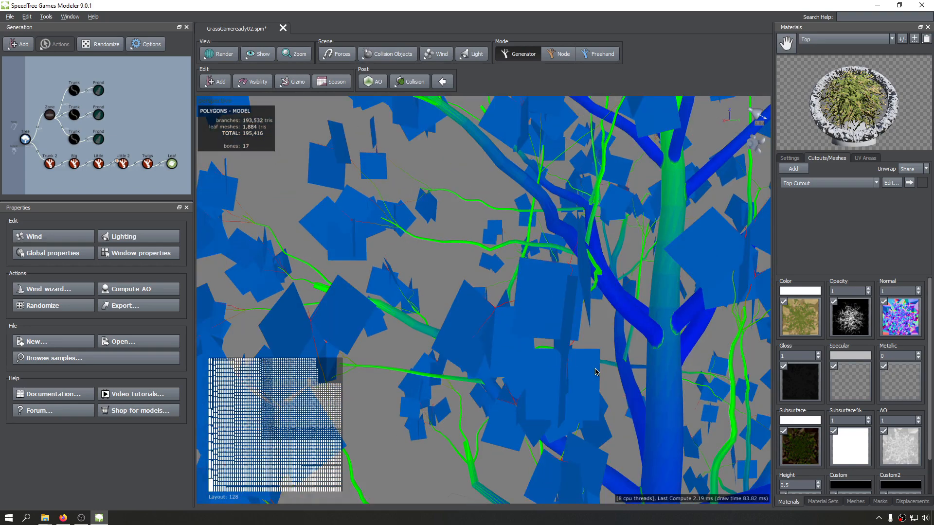
left_click_drag(586, 367, 554, 368)
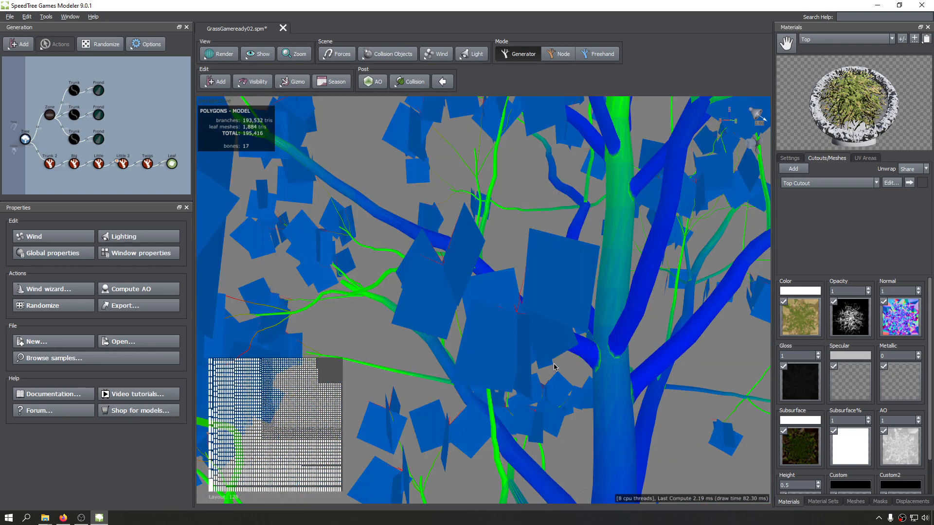
scroll(554, 367, "down", 5)
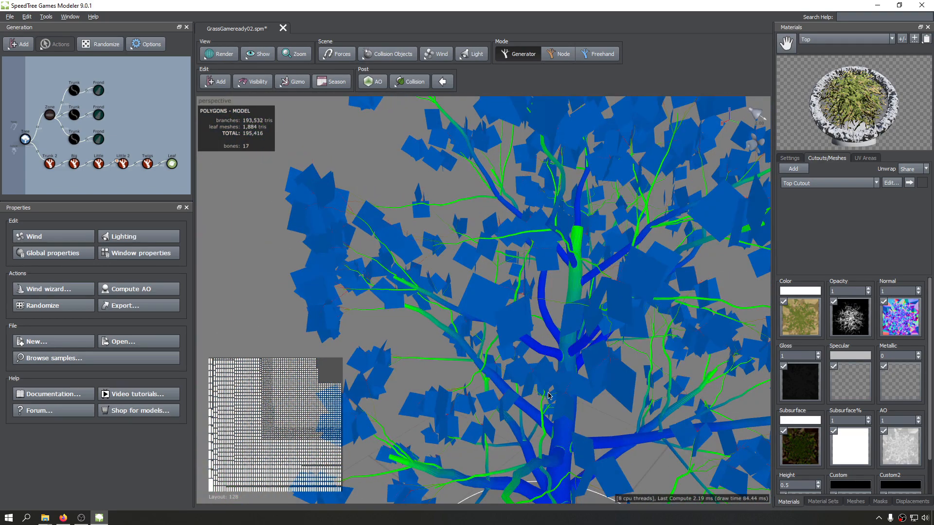
scroll(548, 396, "down", 6)
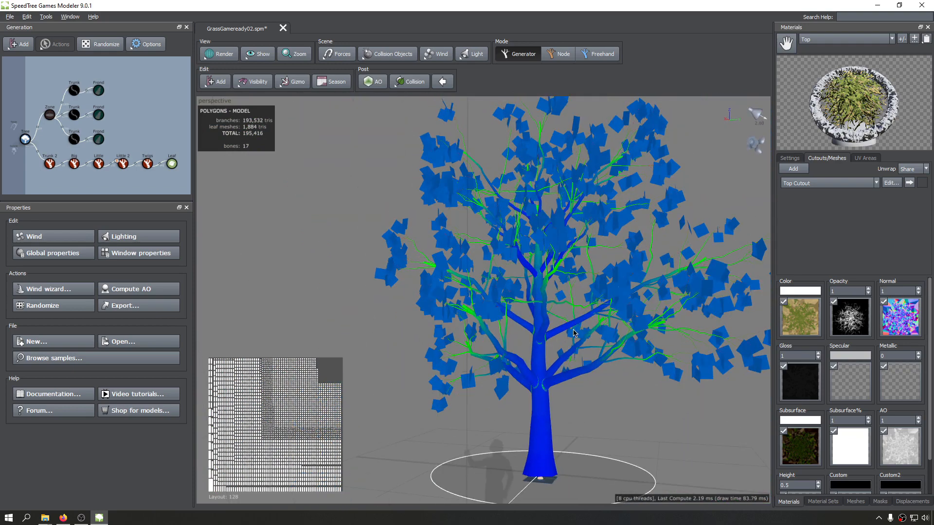
scroll(574, 333, "down", 3)
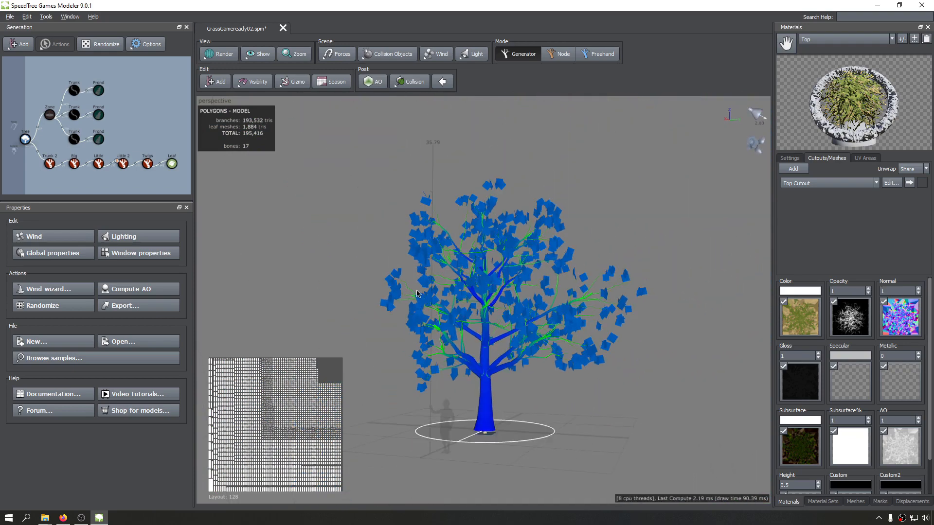
middle_click_drag(397, 299, 396, 299)
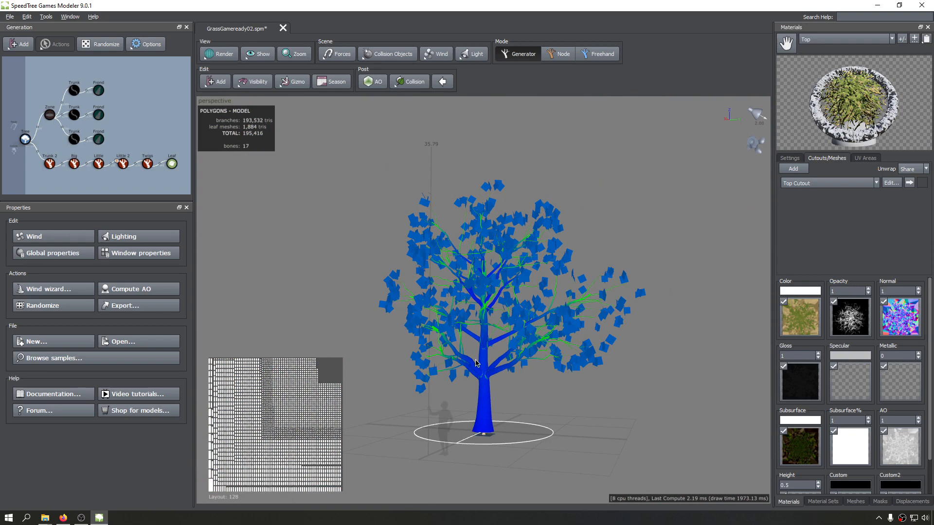
Inspect the lightmap density colours on the trunk and around the lowest branch joints.
scroll(476, 363, "up", 5)
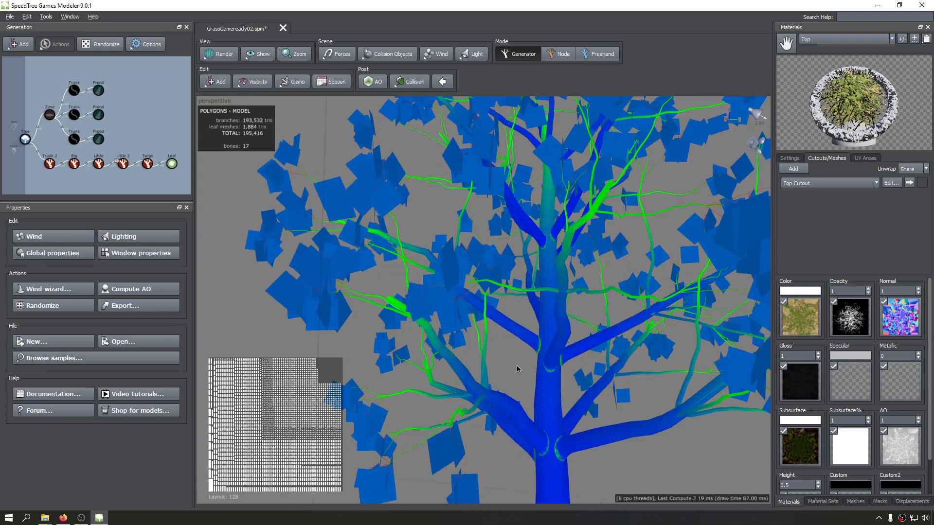
left_click_drag(526, 322, 522, 309)
left_click_drag(555, 346, 529, 352)
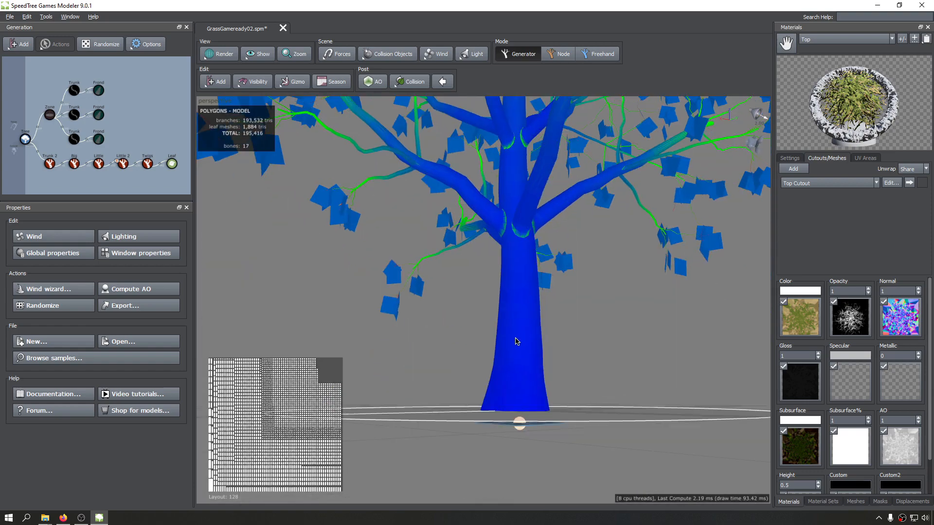
left_click_drag(516, 337, 520, 351)
scroll(521, 351, "up", 5)
middle_click_drag(520, 352, 521, 343)
left_click_drag(522, 344, 617, 321)
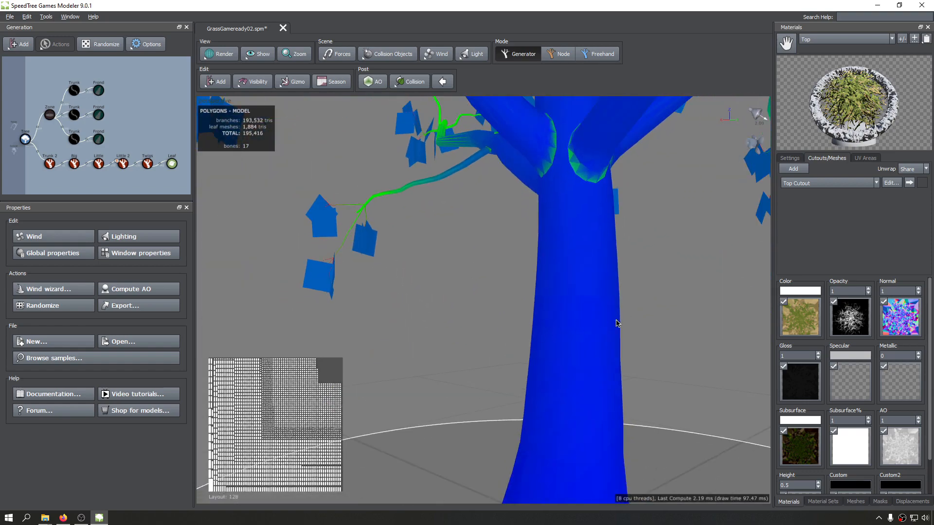
left_click_drag(520, 349, 517, 349)
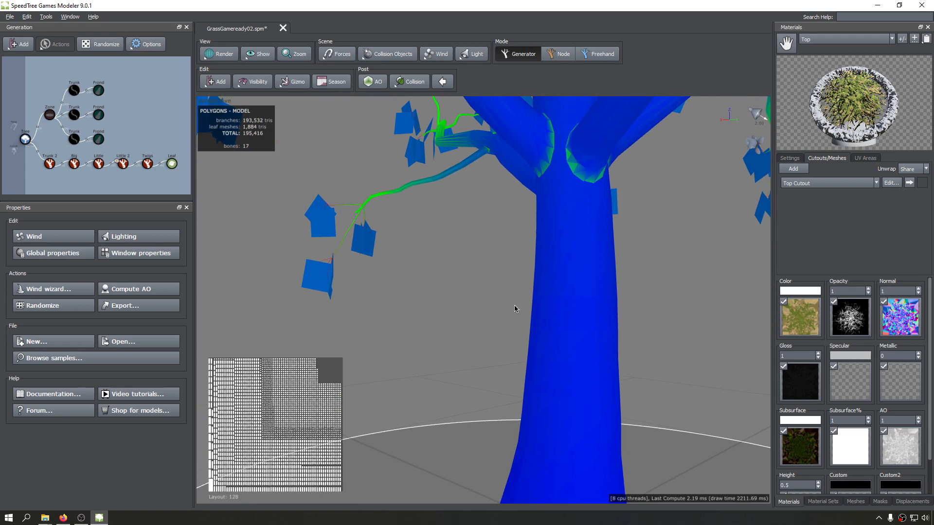
left_click_drag(545, 286, 535, 236)
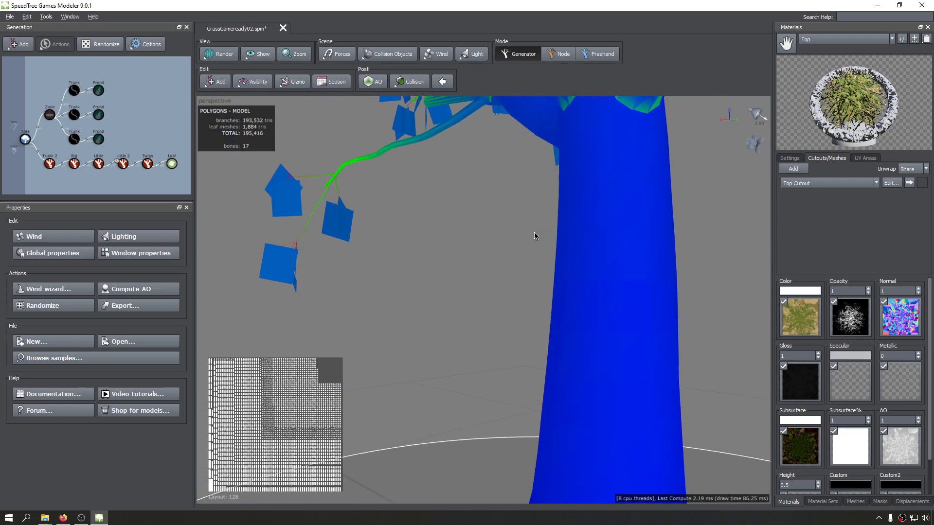
Select the main trunk and examine its lightmap colours and its share of the lightmap layout.
left_click(606, 278)
scroll(488, 288, "down", 1)
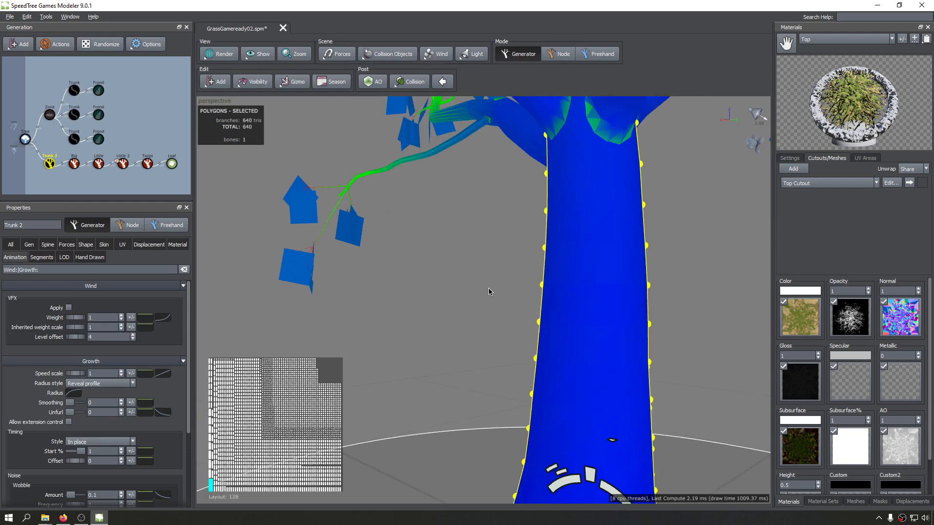
scroll(492, 346, "down", 4)
scroll(545, 241, "up", 4)
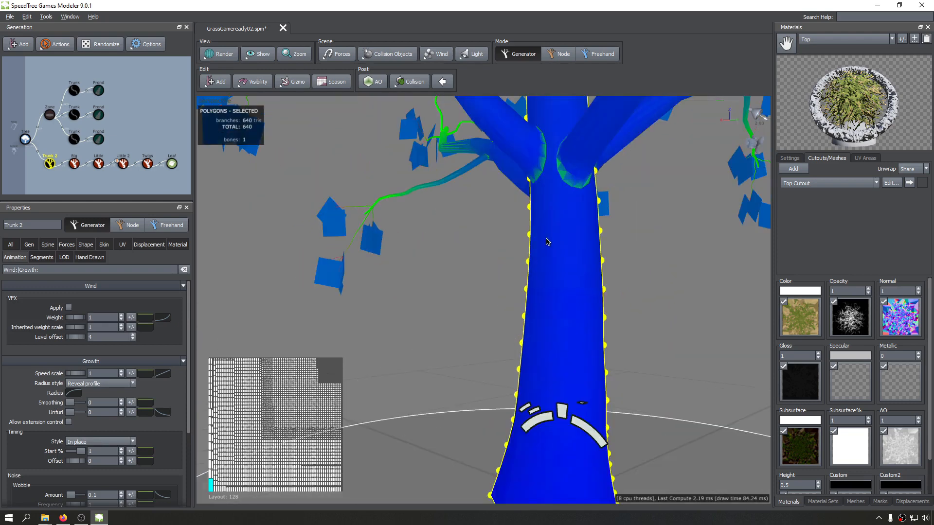
middle_click_drag(480, 249, 429, 293)
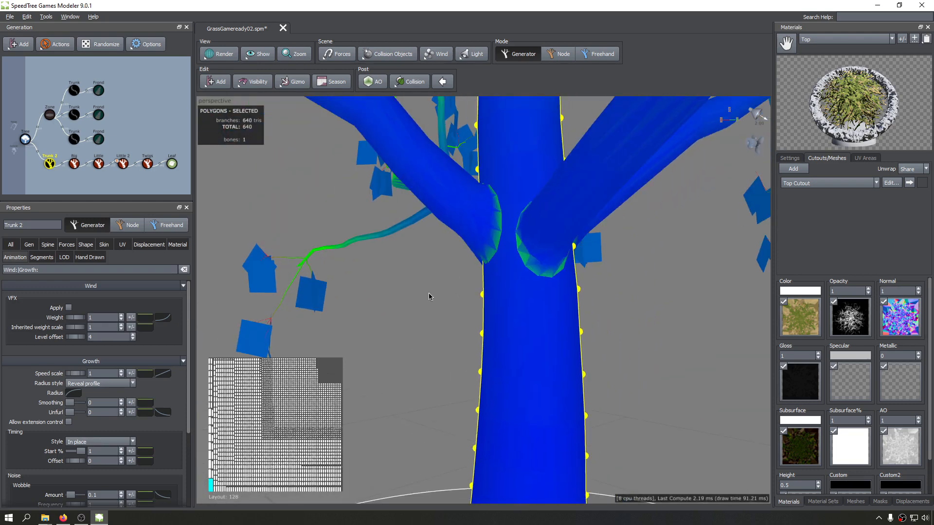
scroll(494, 315, "down", 5)
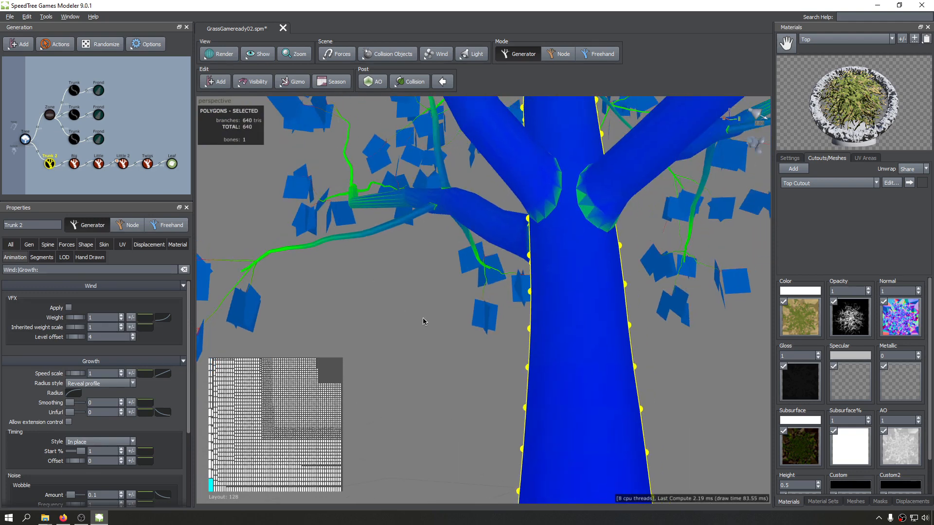
scroll(467, 328, "down", 3)
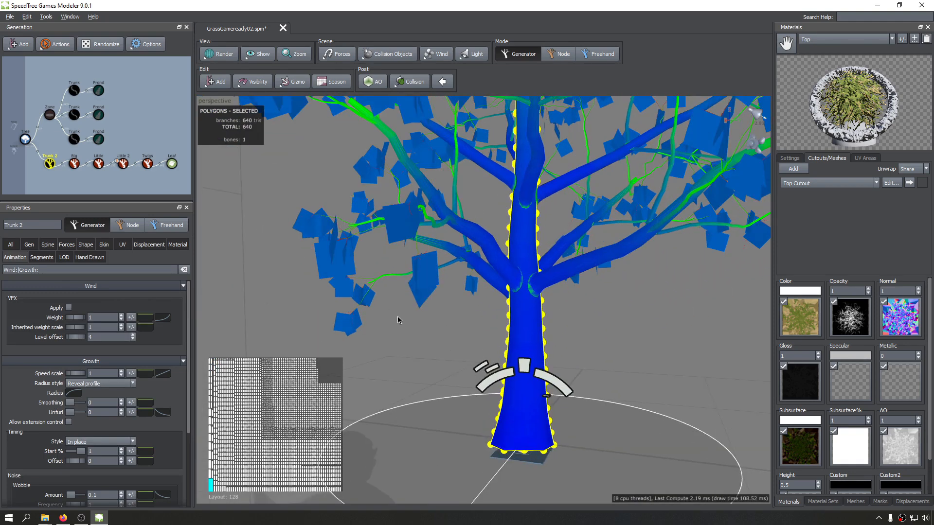
left_click_drag(545, 367, 541, 367)
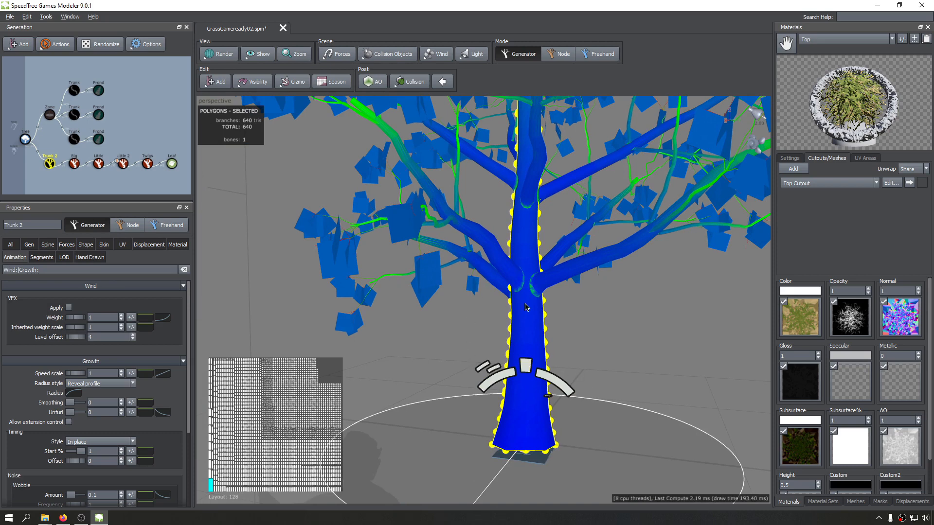
Select the root Tree generator and bring up its Lightmap properties.
left_click(24, 140)
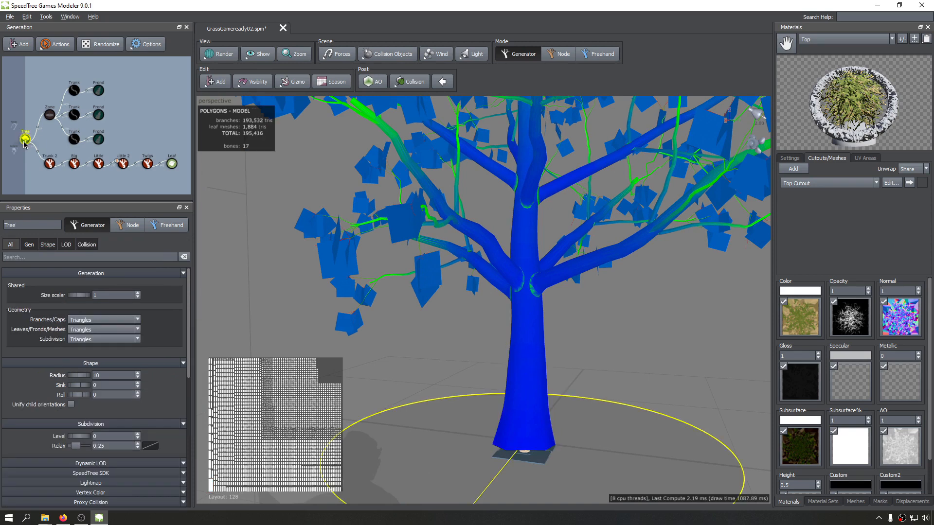
left_click(108, 483)
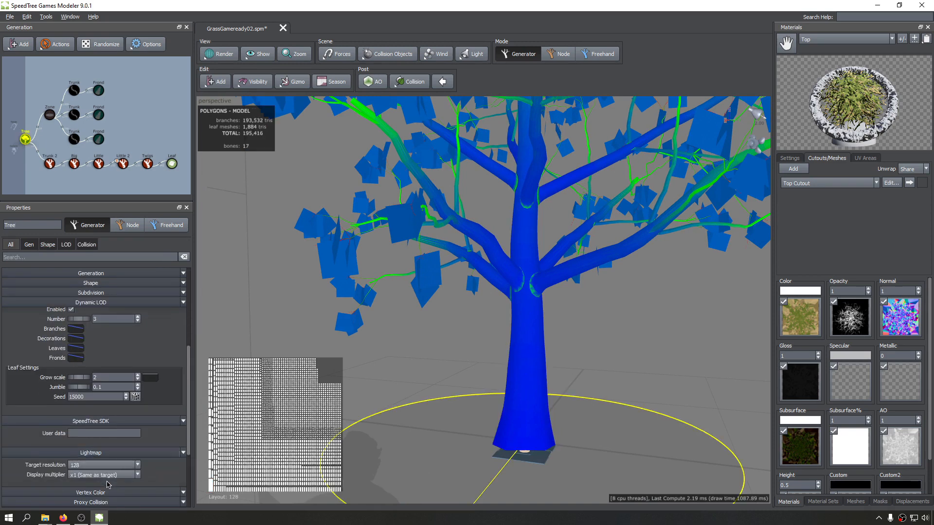
scroll(46, 445, "down", 2)
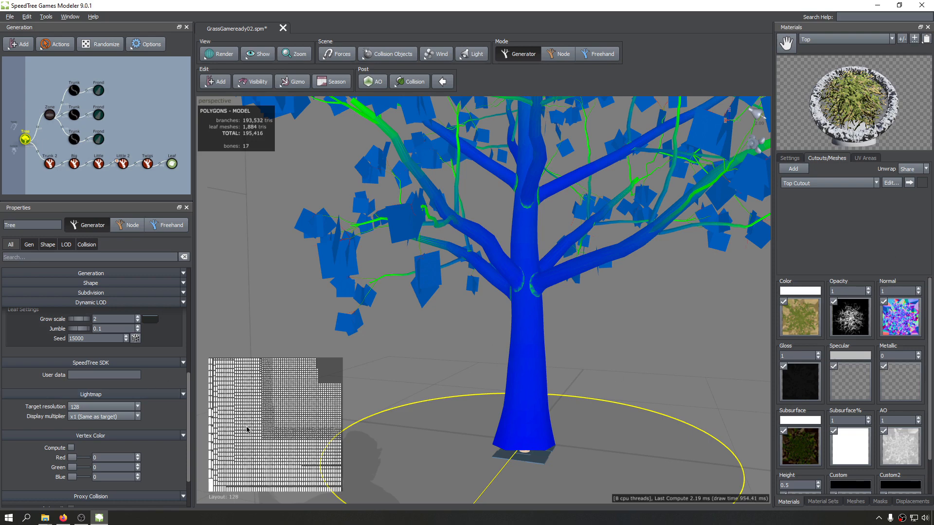
Examine the trunk base, lower branches and full tree in the lightmap view at the current target resolution.
middle_click_drag(611, 332, 618, 345)
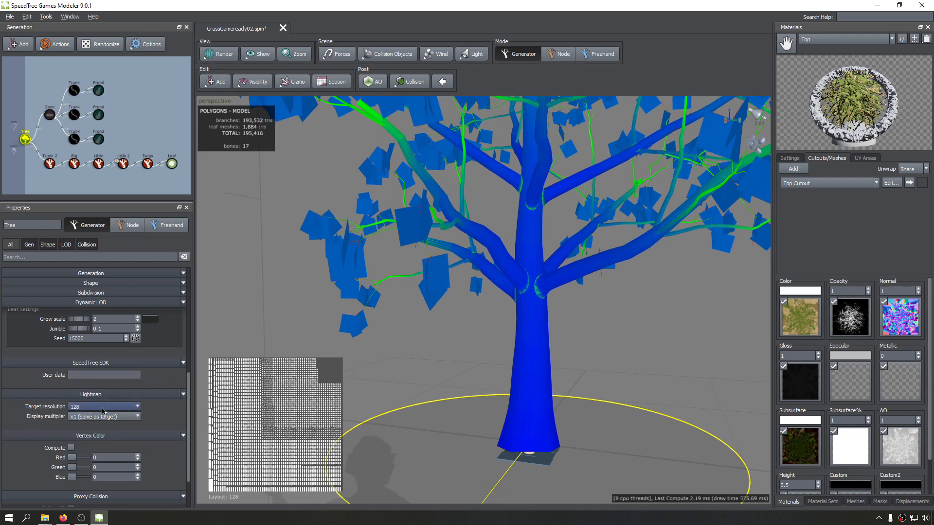
key("z")
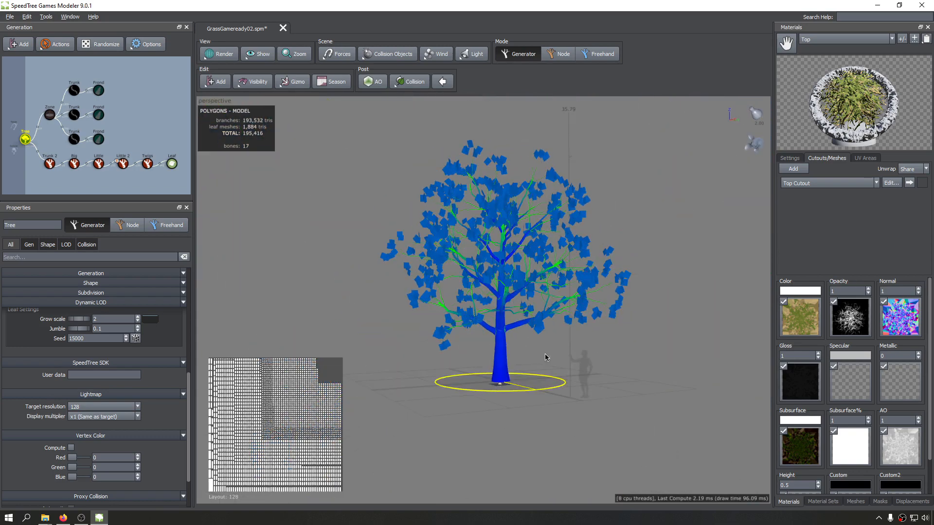
scroll(495, 384, "up", 5)
scroll(492, 386, "up", 3)
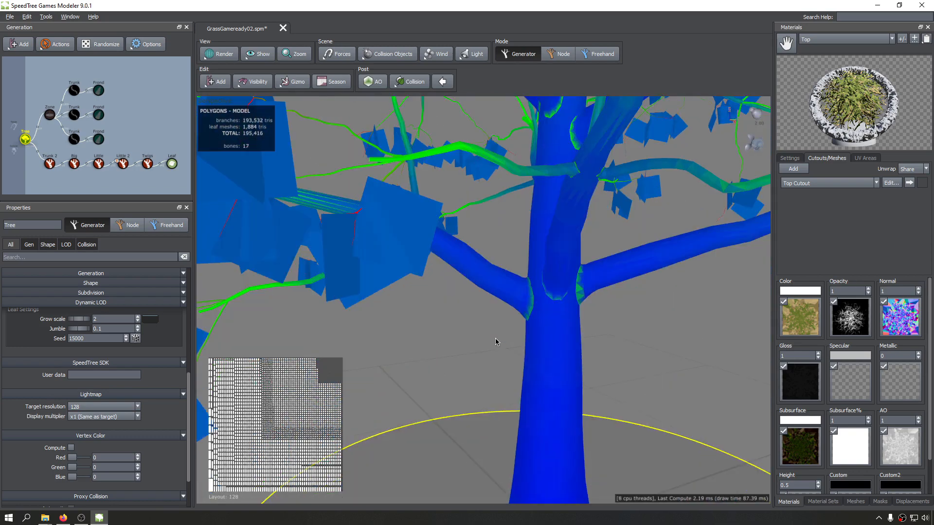
scroll(458, 311, "up", 3)
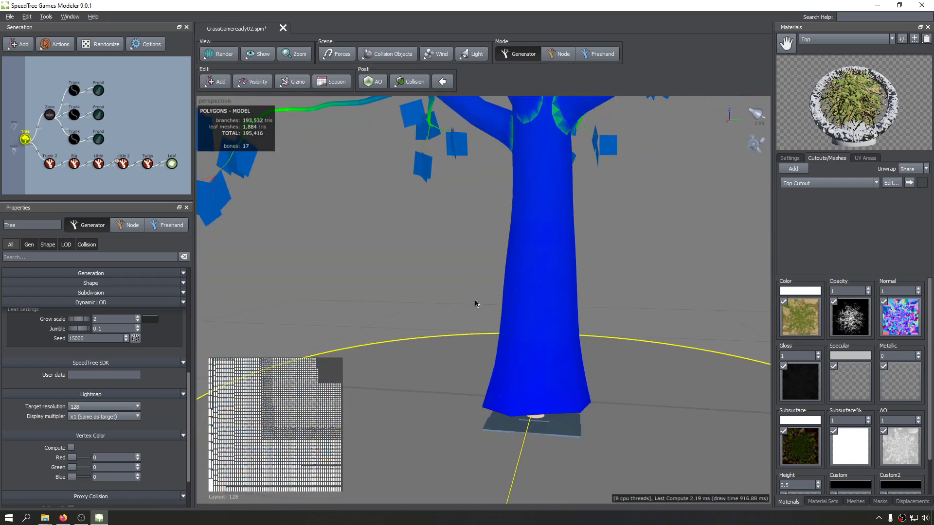
scroll(474, 300, "down", 6)
scroll(459, 372, "up", 6)
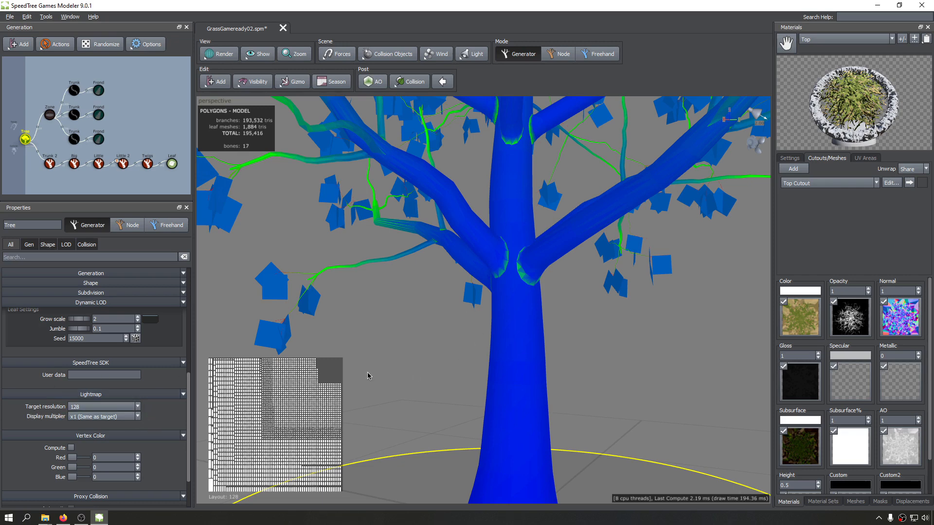
Set the tree's lightmap target resolution to 256 and check the density colours over the whole tree.
left_click(139, 406)
left_click(103, 424)
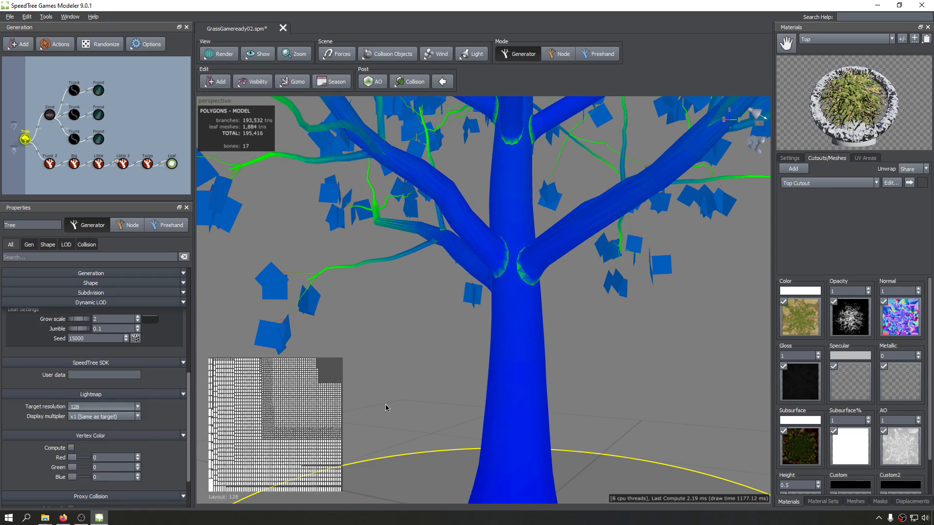
scroll(471, 360, "down", 5)
left_click_drag(470, 360, 534, 319)
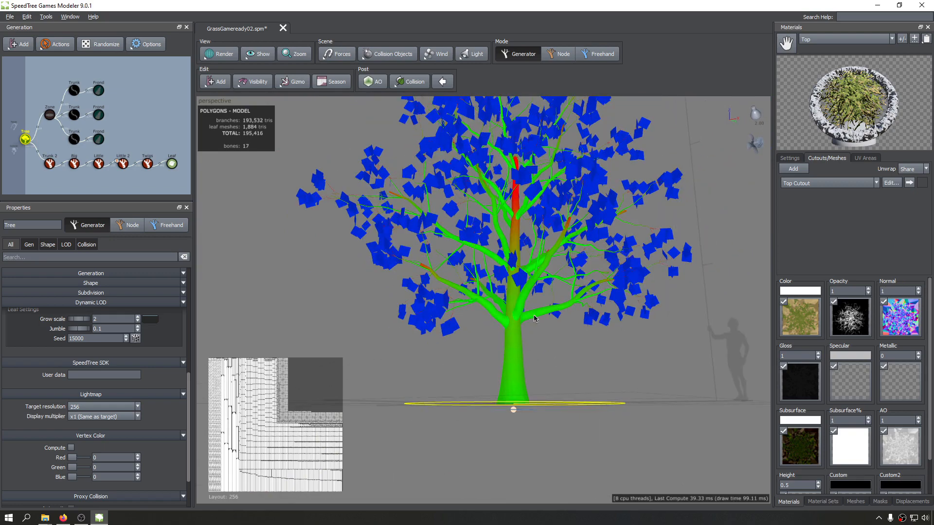
left_click_drag(534, 197, 542, 213)
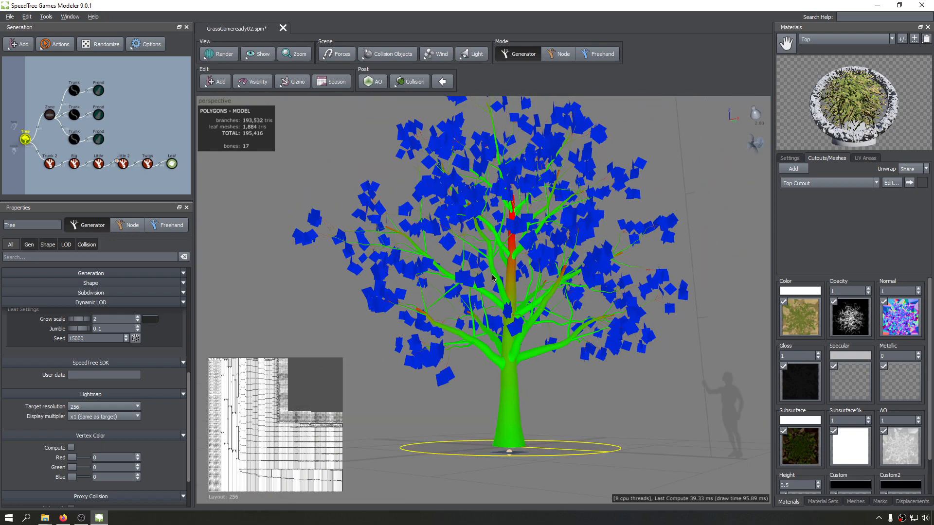
Select the Trunk 2 generator and bring up its UV properties down to the Lightmap weight.
left_click_drag(393, 307, 414, 331)
scroll(525, 329, "up", 5)
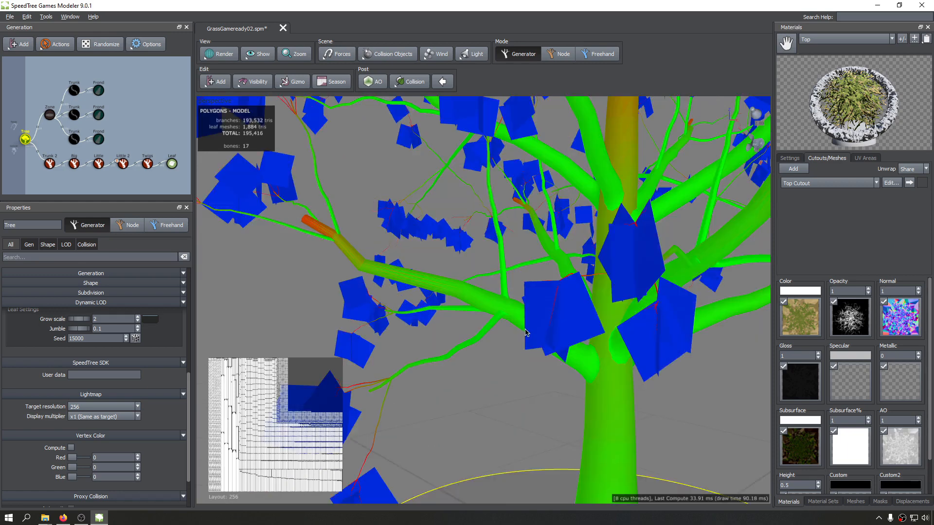
scroll(509, 298, "up", 4)
left_click_drag(506, 296, 463, 328)
scroll(459, 326, "down", 4)
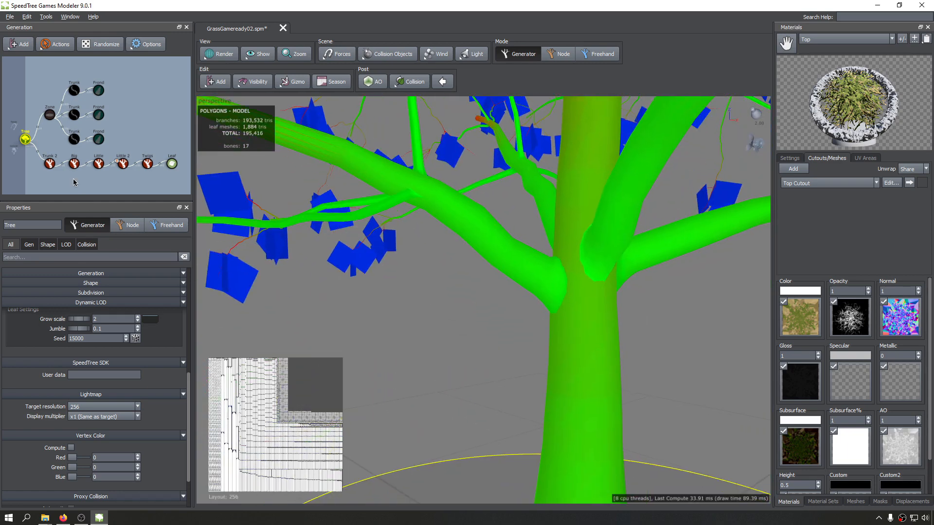
left_click(49, 167)
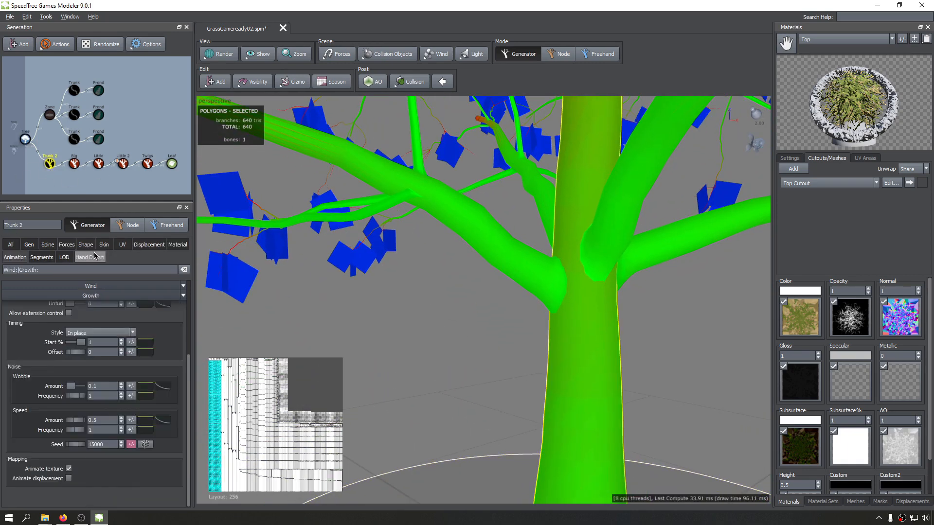
left_click(122, 245)
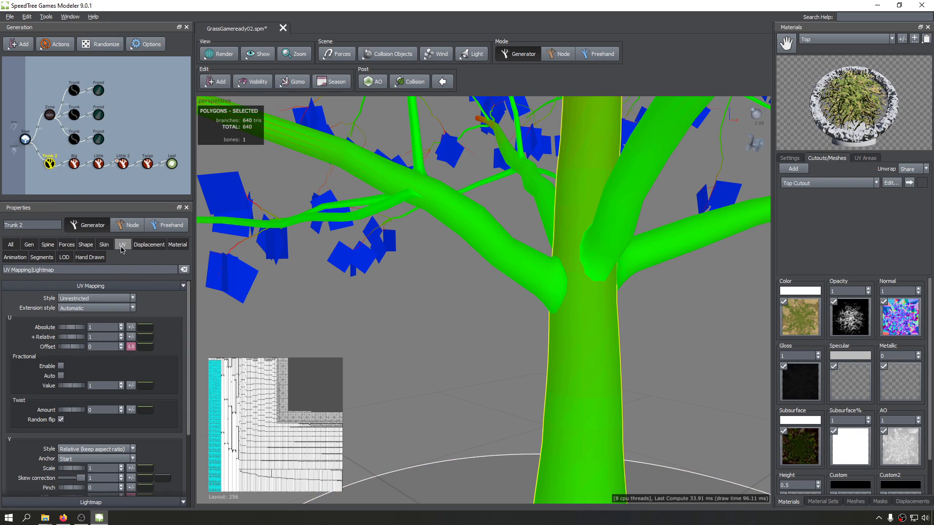
left_click_drag(188, 329, 187, 437)
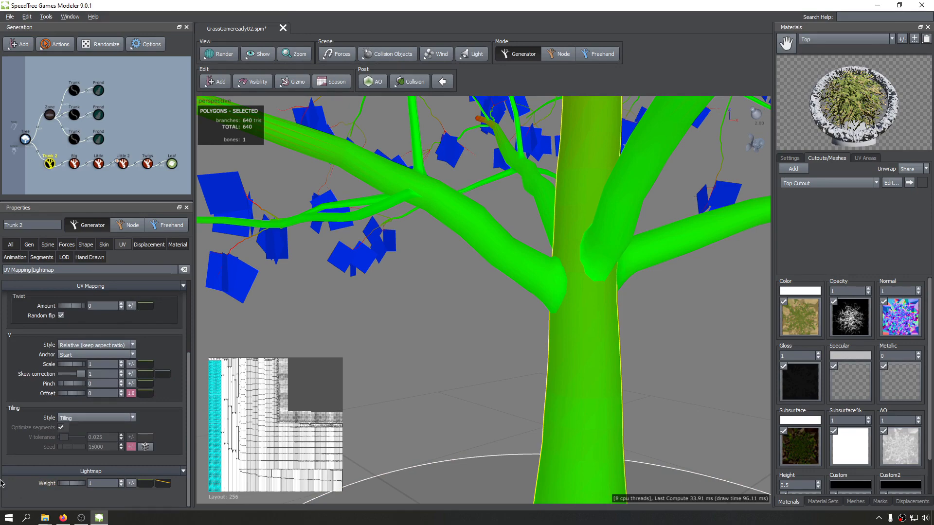
Examine the trunk's lightmap density colours and its space in the lightmap layout from different distances.
scroll(536, 369, "down", 5)
left_click_drag(536, 369, 511, 363)
scroll(532, 375, "down", 2)
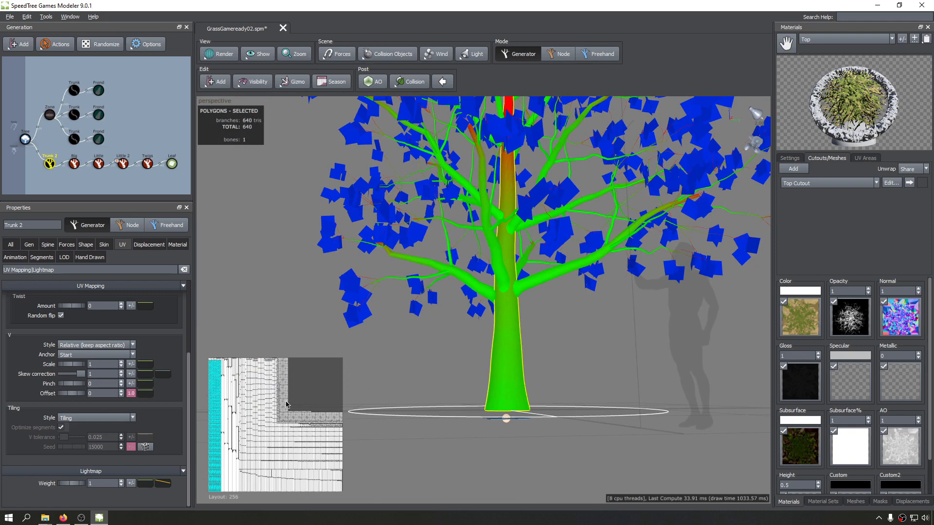
key("Return")
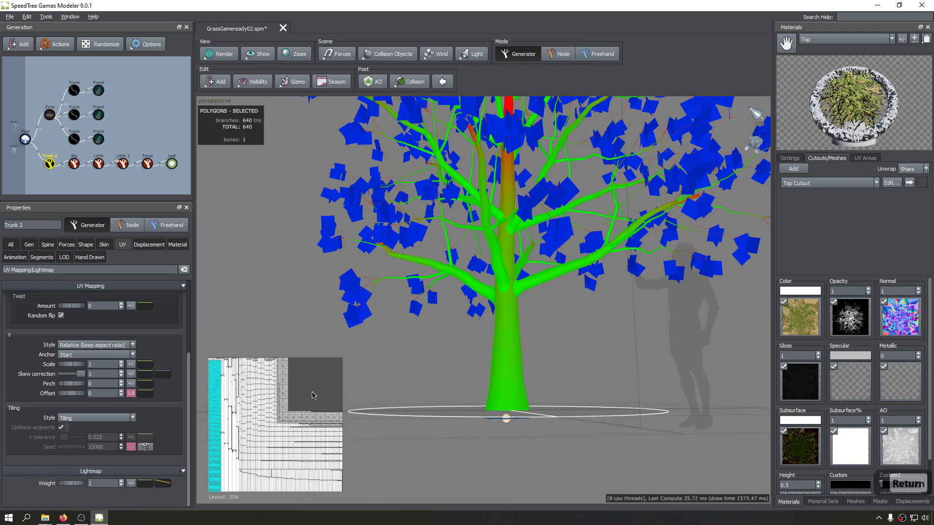
scroll(238, 439, "down", 3)
scroll(493, 336, "up", 3)
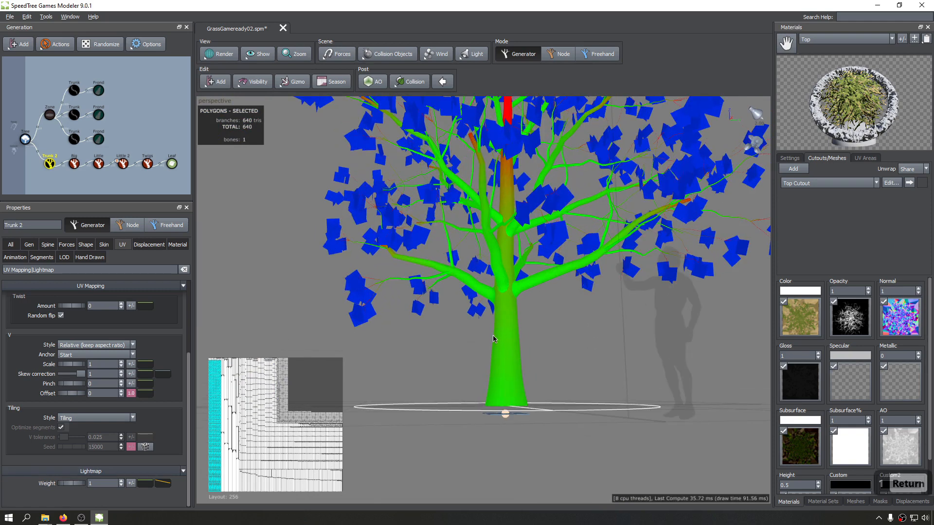
left_click_drag(493, 336, 432, 374)
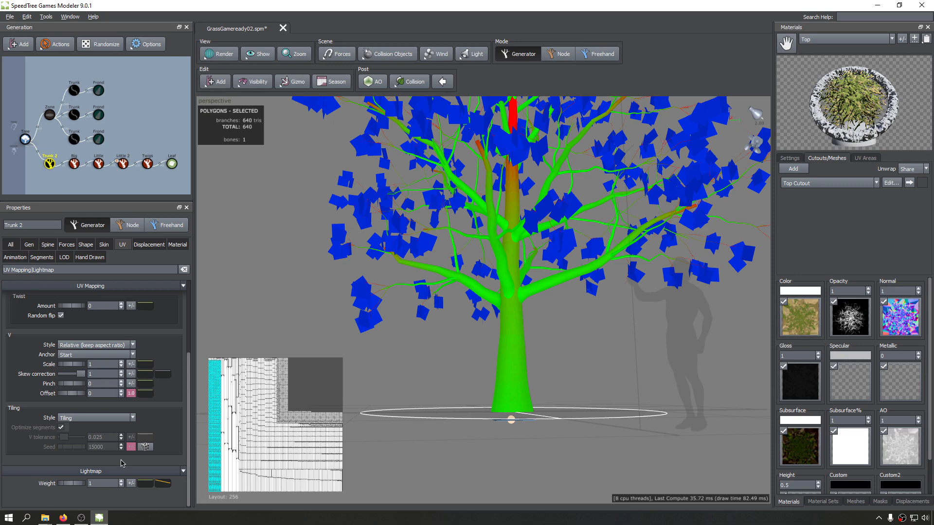
middle_click_drag(229, 412, 232, 412)
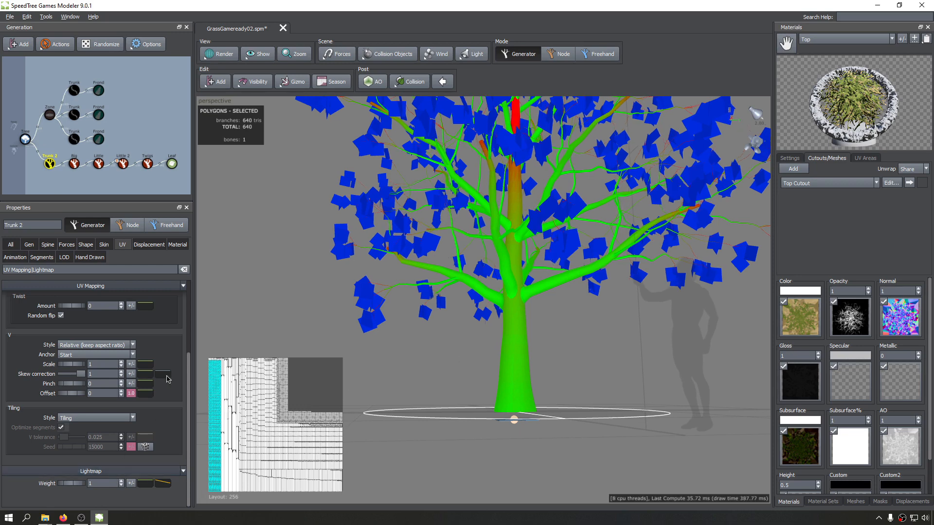
Set the lightmap weight of Trunk 2 to 2.
left_click(106, 483)
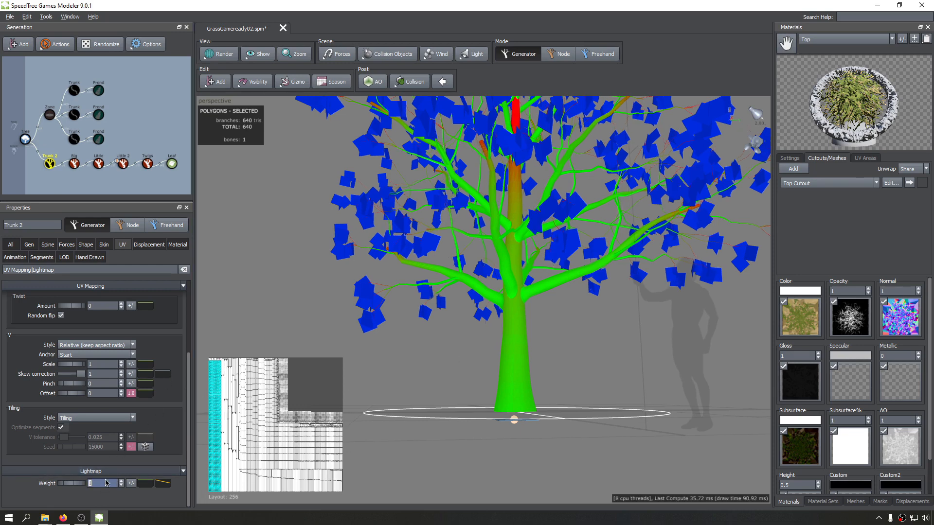
type("2")
key("Return")
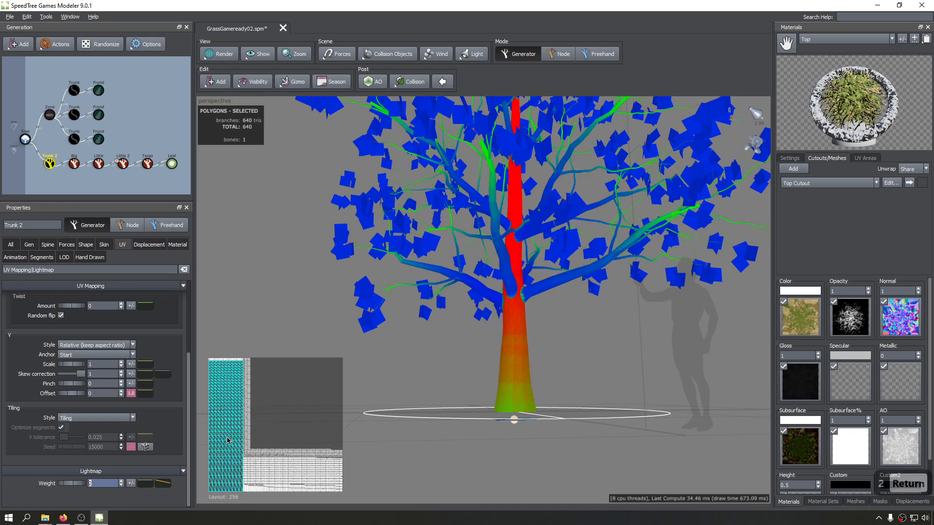
Examine the density colours over the full tree, the trunk base and the lower branches with the trunk's heavier weight.
middle_click_drag(455, 369, 436, 472)
scroll(537, 199, "down", 3)
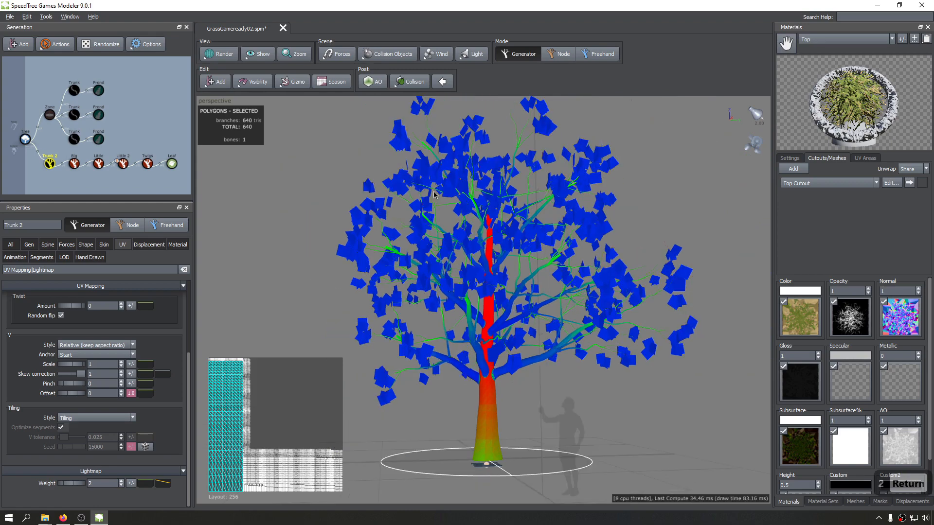
middle_click_drag(466, 399, 428, 234)
left_click_drag(428, 234, 428, 279)
scroll(465, 252, "up", 4)
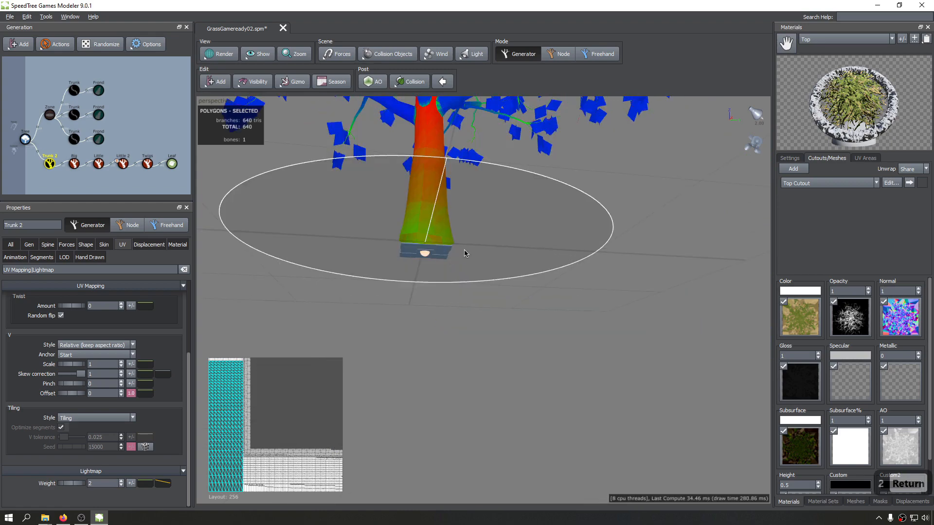
left_click_drag(465, 253, 446, 238)
middle_click_drag(445, 237, 445, 321)
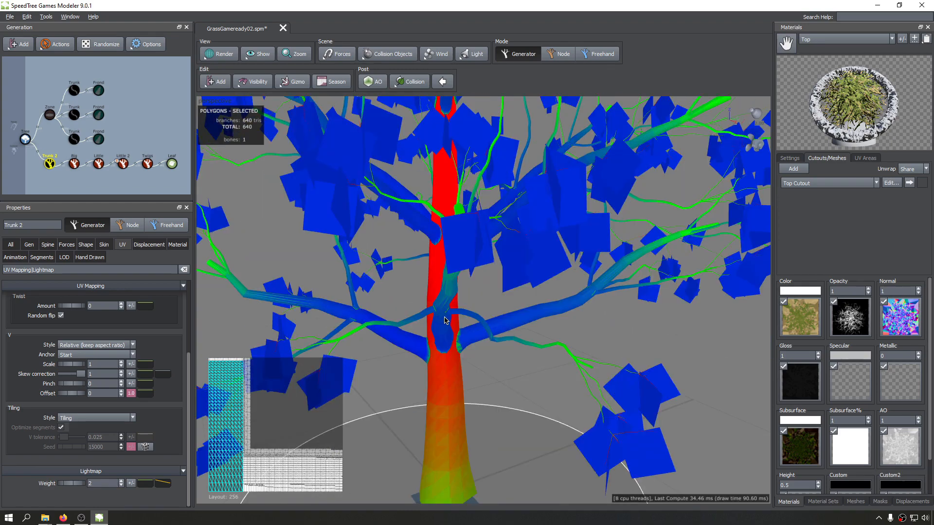
scroll(447, 324, "down", 3)
mouse_move(453, 333)
left_mouse_down()
mouse_move(429, 293)
mouse_move(421, 312)
mouse_move(479, 291)
mouse_move(458, 294)
mouse_move(442, 319)
mouse_move(462, 348)
mouse_move(469, 340)
left_mouse_up()
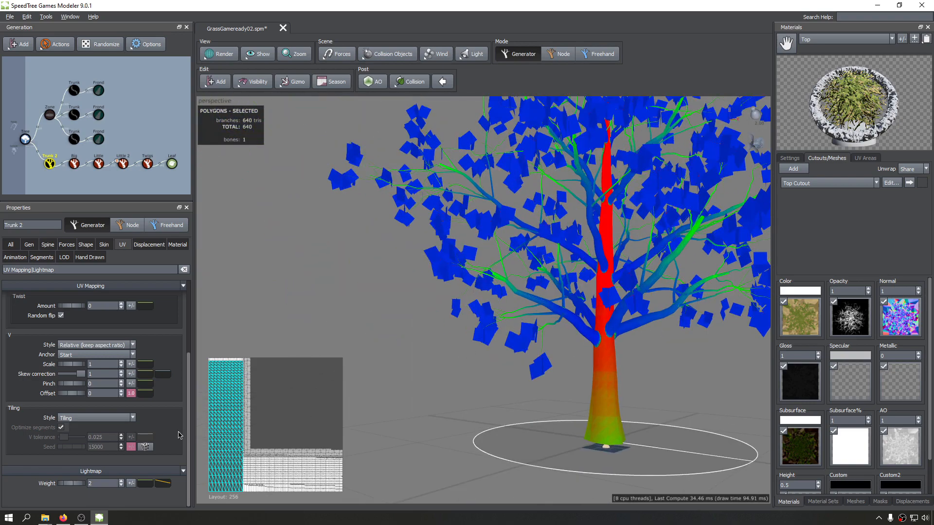
Return the lightmap weight of Trunk 2 to 1 and check the density colours from several angles.
type("1")
key("Return")
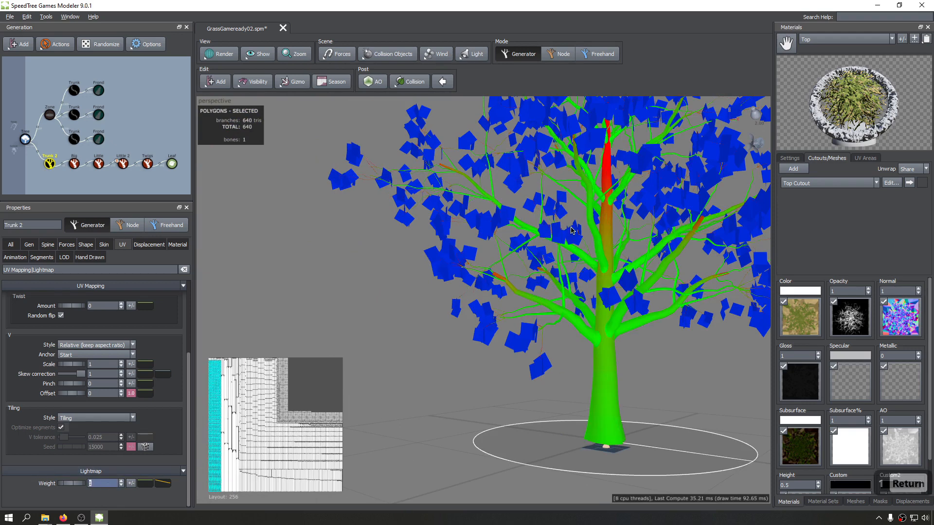
left_click_drag(443, 337, 464, 353)
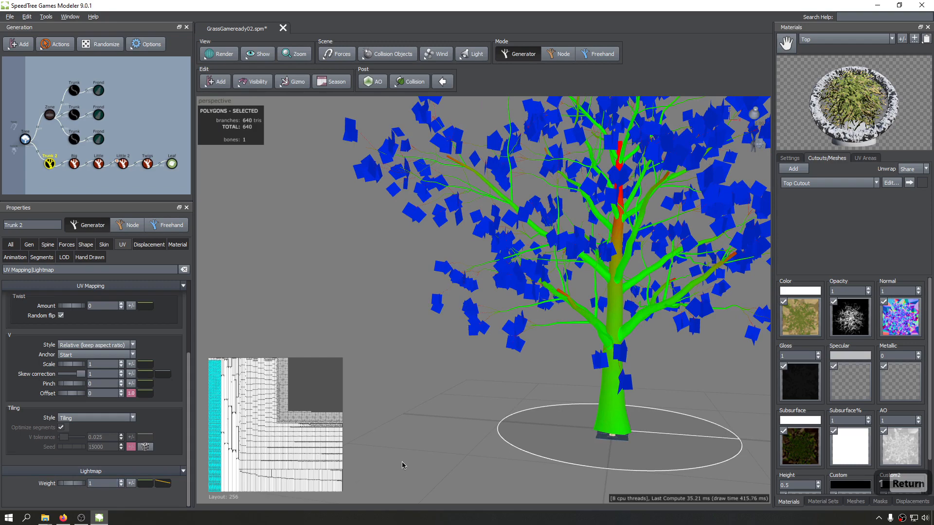
left_click_drag(404, 466, 363, 472)
left_click_drag(491, 353, 447, 338)
left_click_drag(571, 256, 549, 284)
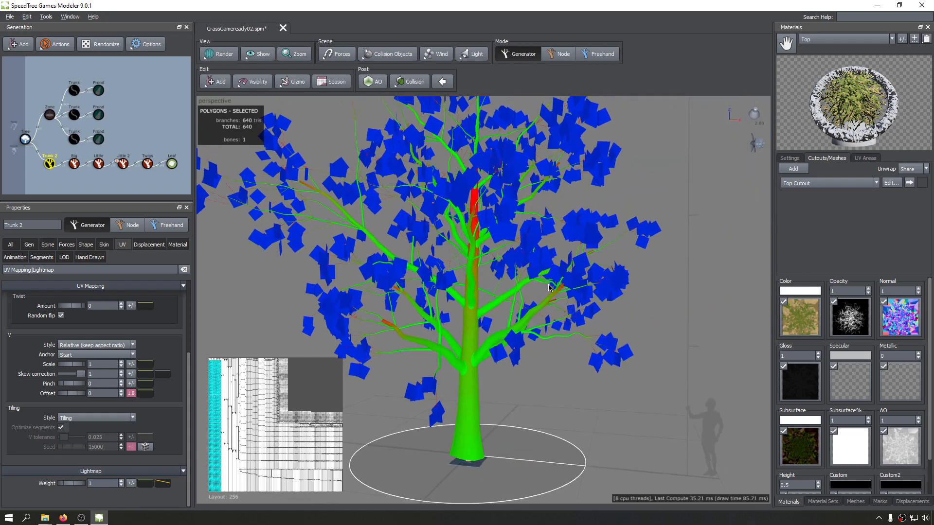
Select the Big branches generator and inspect its density colours on the tree and its area in the lightmap layout.
scroll(556, 260, "up", 5)
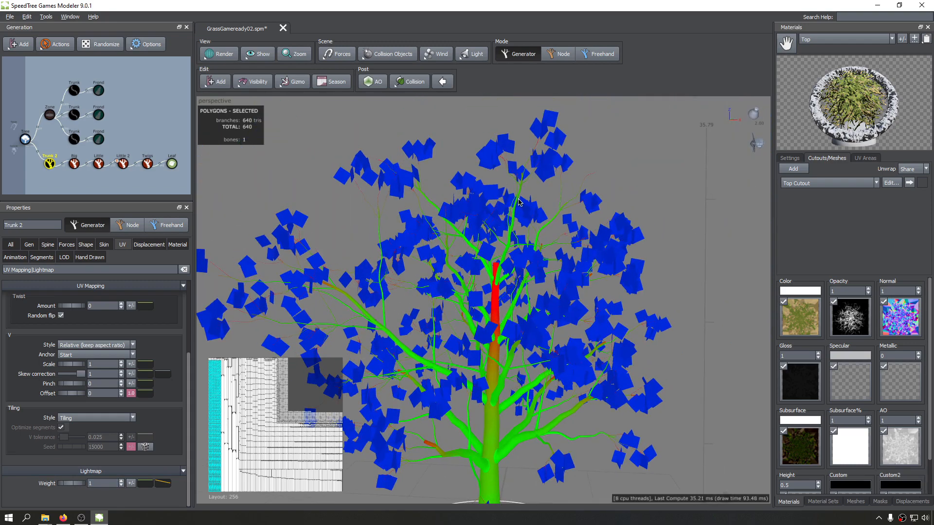
scroll(527, 259, "up", 8)
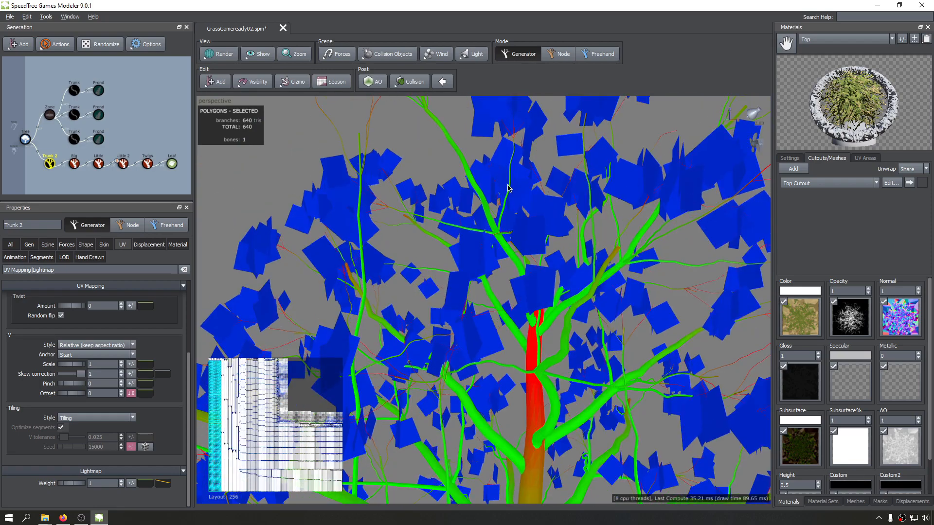
scroll(484, 189, "down", 10)
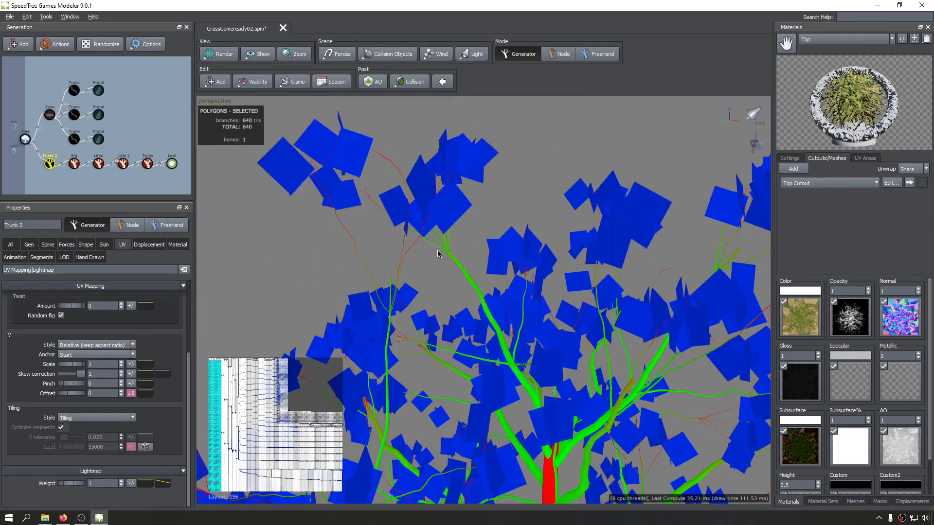
left_click_drag(472, 299, 471, 221)
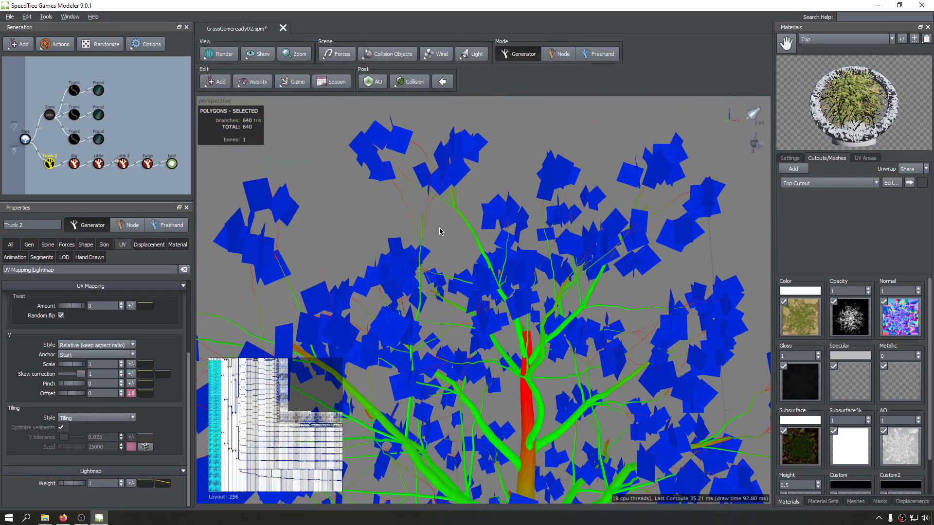
scroll(440, 231, "up", 4)
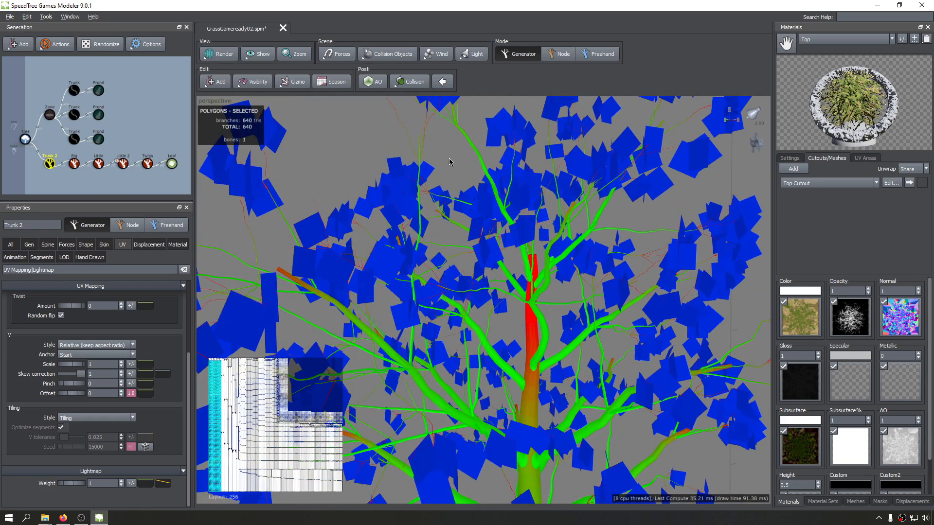
scroll(484, 204, "up", 2)
left_click(74, 163)
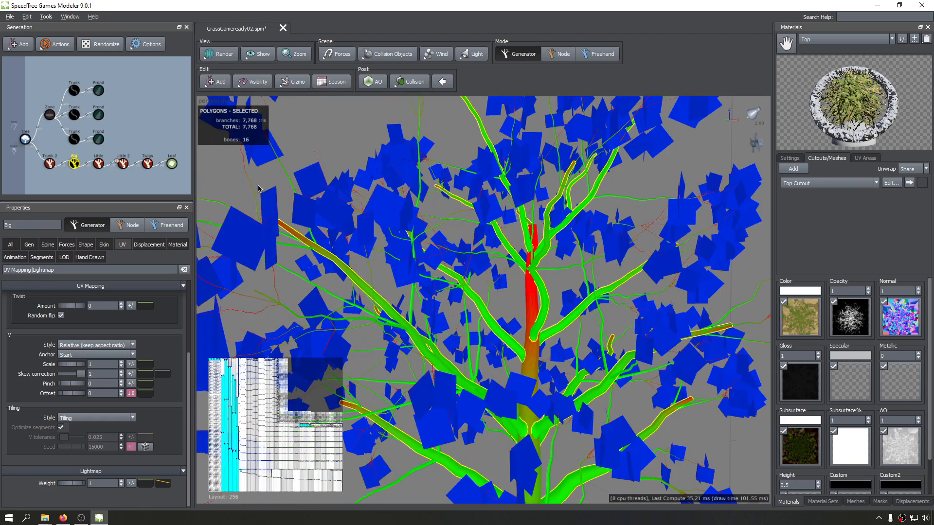
scroll(485, 189, "down", 5)
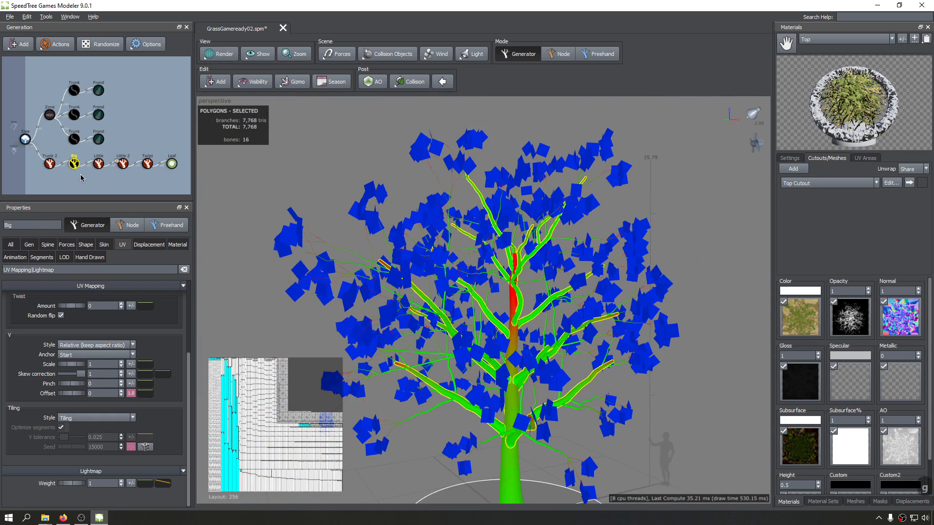
scroll(524, 290, "down", 3)
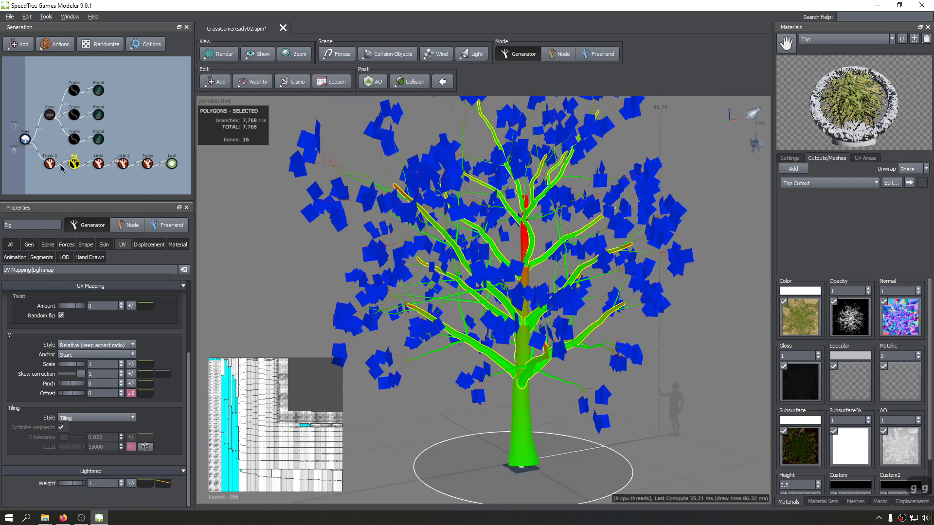
Try a lightmap weight of 0.5 on the Big branches and return it to 1.
double_click(101, 484)
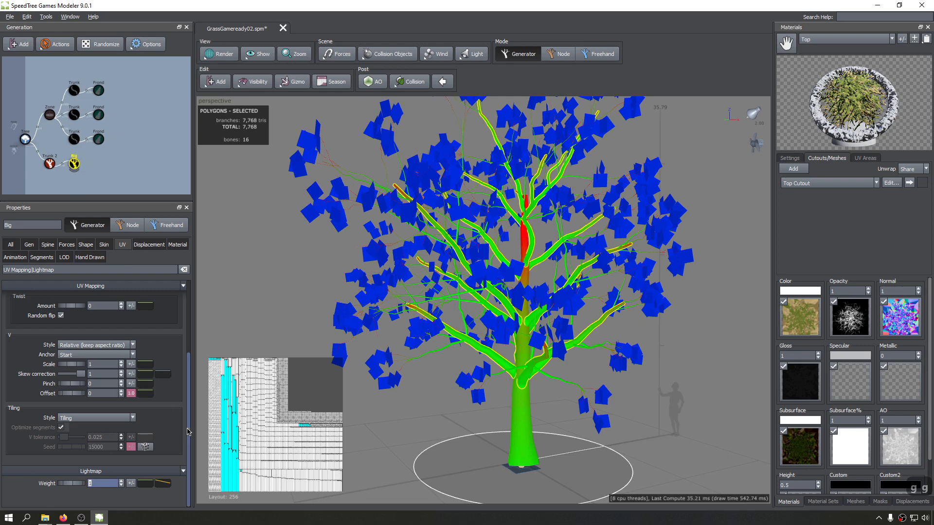
type(".5")
key("Return")
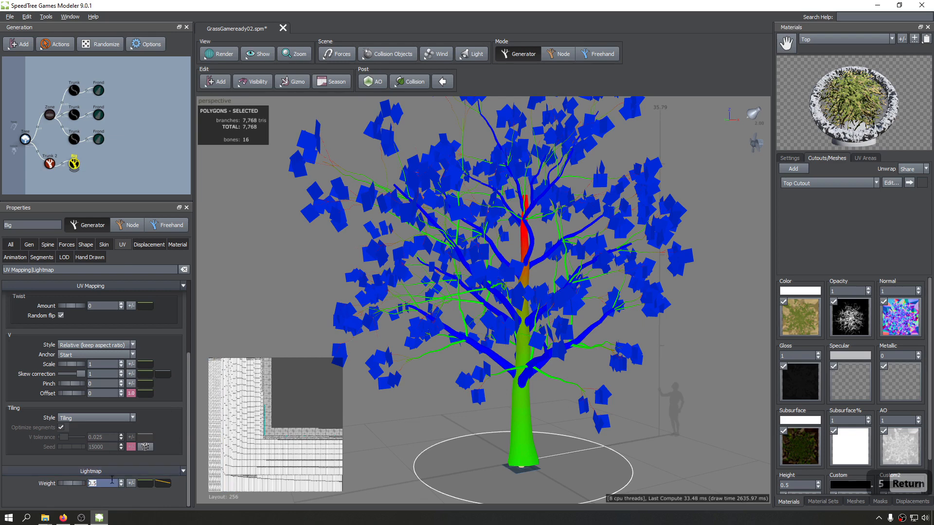
type("1")
key("Return")
Examine the lightmap density colours of the tree's top twigs, upper branches and lower trunk.
left_click_drag(507, 389, 518, 365)
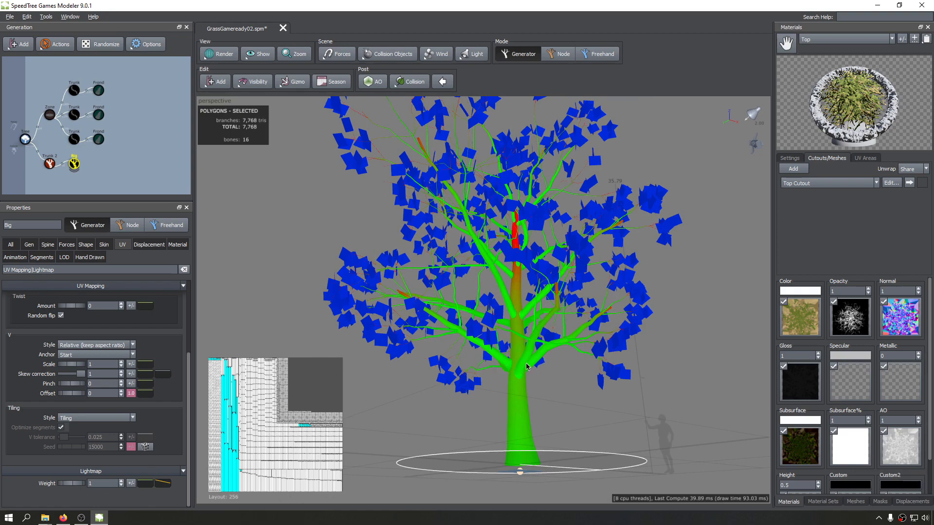
middle_click_drag(533, 315, 538, 478)
scroll(493, 299, "down", 4)
scroll(493, 300, "up", 5)
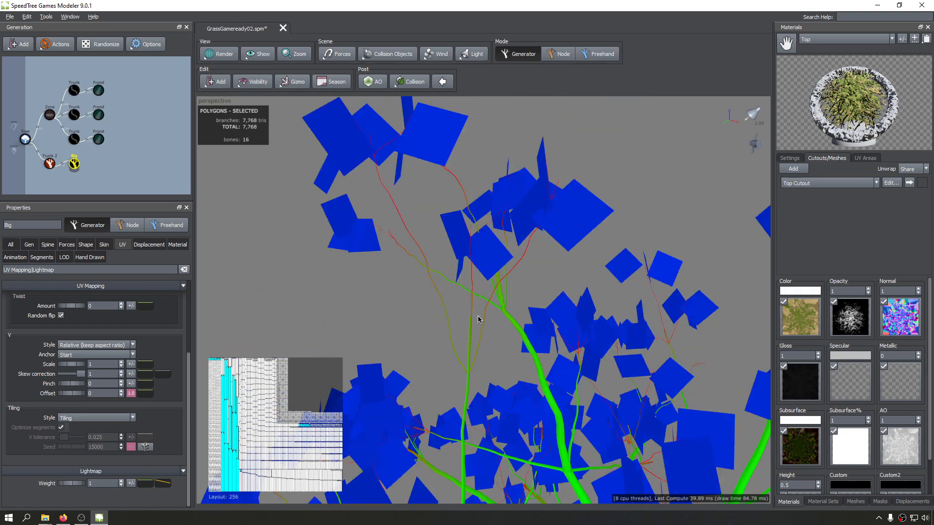
scroll(479, 361, "down", 2)
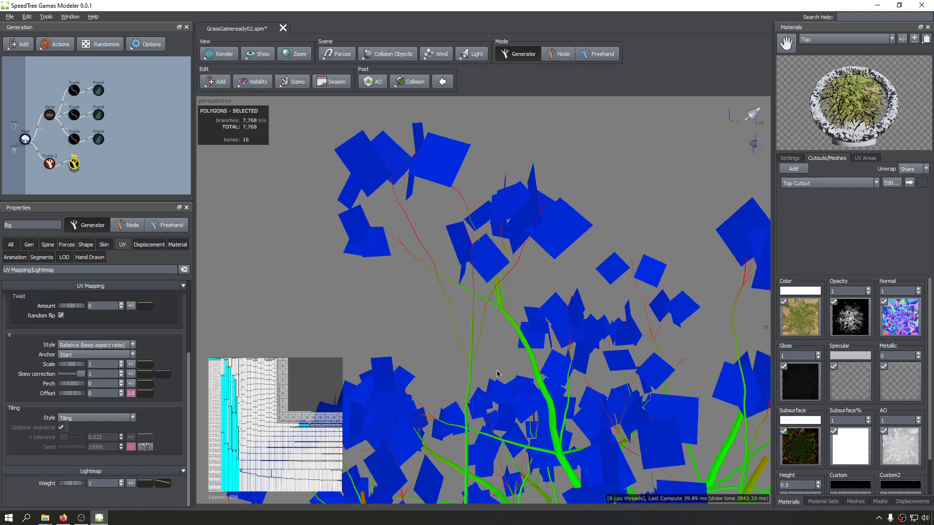
middle_click_drag(499, 376, 506, 233)
left_click_drag(522, 338, 522, 374)
scroll(522, 373, "down", 5)
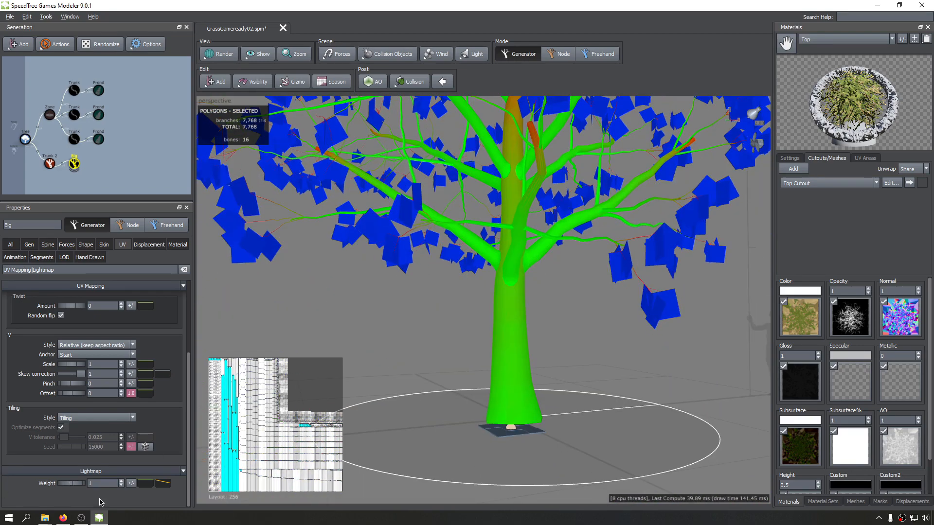
Lower the end point of the Big branches' lightmap weight distribution curve toward the bottom and check the canopy.
left_click(163, 483)
scroll(304, 404, "down", 1)
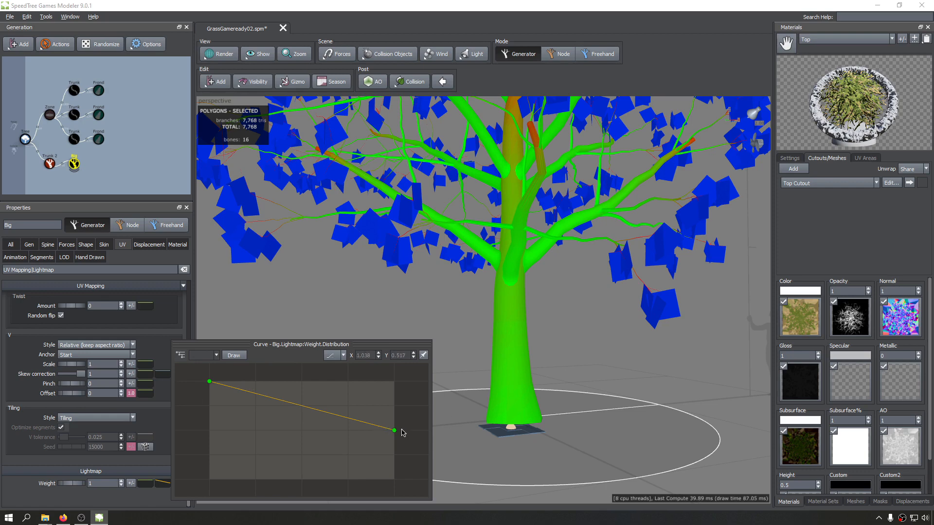
scroll(402, 433, "down", 2)
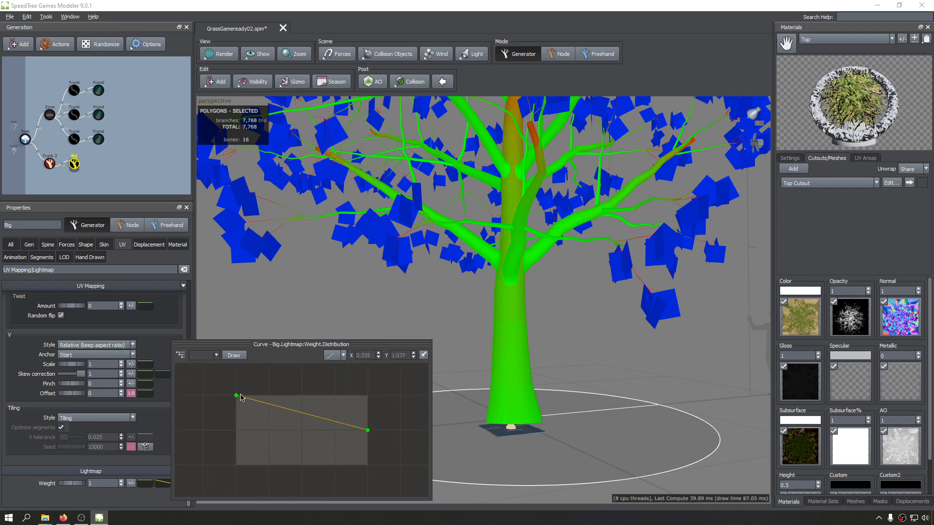
left_click(367, 430)
left_click_drag(372, 456, 372, 479)
middle_click_drag(523, 309, 481, 362)
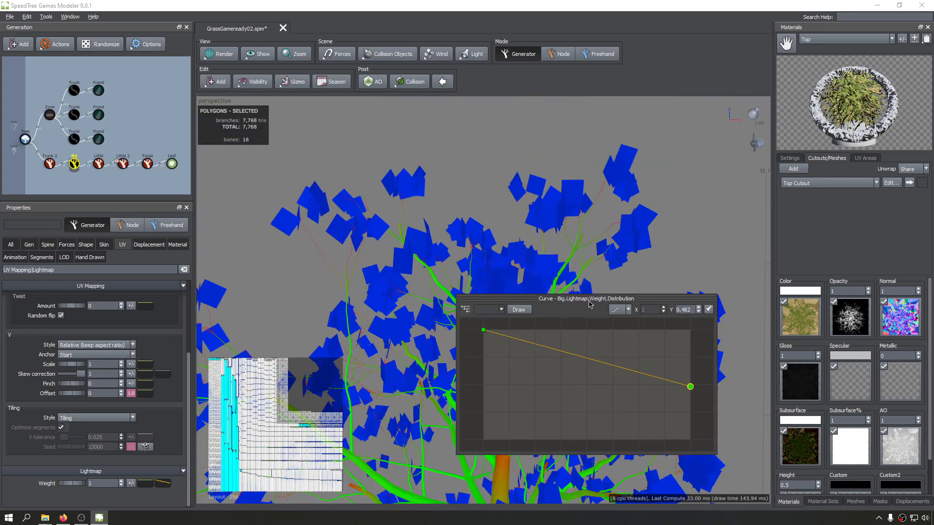
Set the end point of the Big branches' lightmap weight distribution curve to about 0.482 and check the density colours on the trunk.
left_click_drag(589, 303, 621, 296)
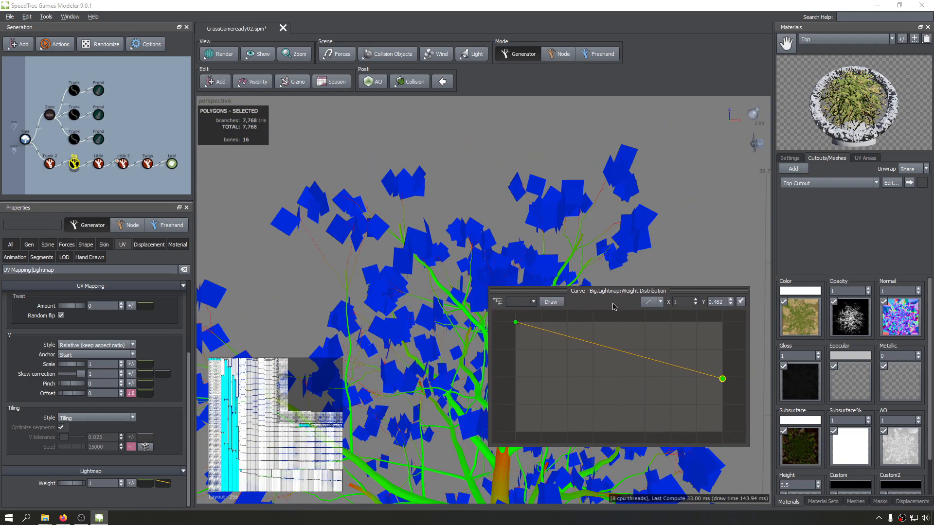
left_click(223, 463)
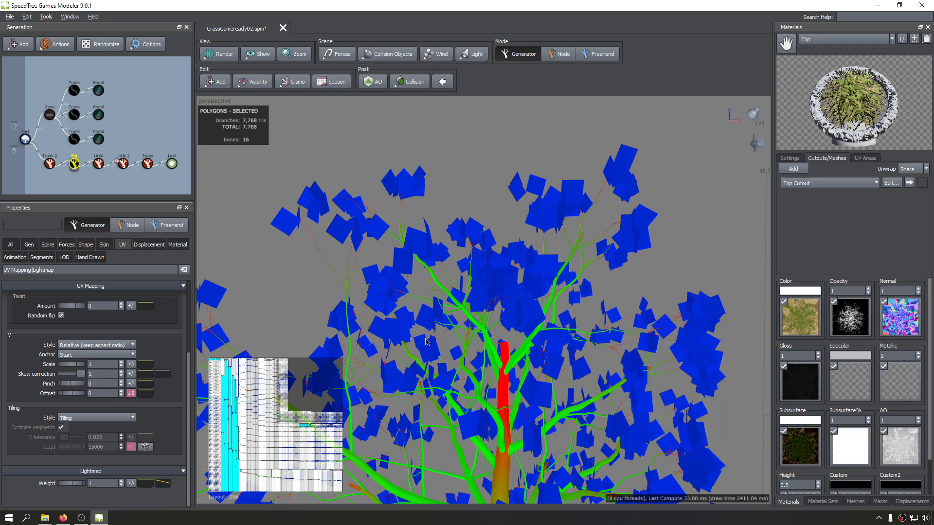
middle_click_drag(426, 342, 440, 275)
left_click_drag(440, 274, 467, 278)
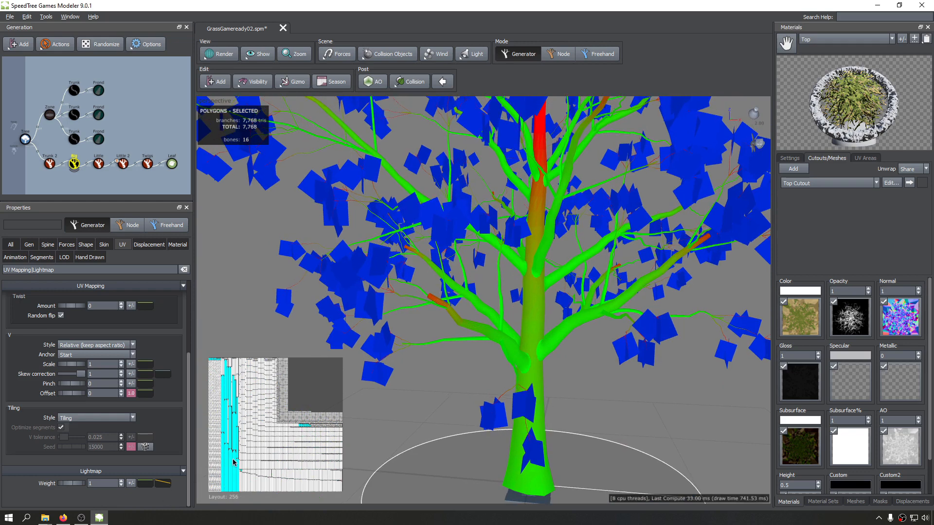
Try pulling the end point of the Big branches' lightmap weight distribution curve far below the graph, to about -0.946.
left_click(162, 483)
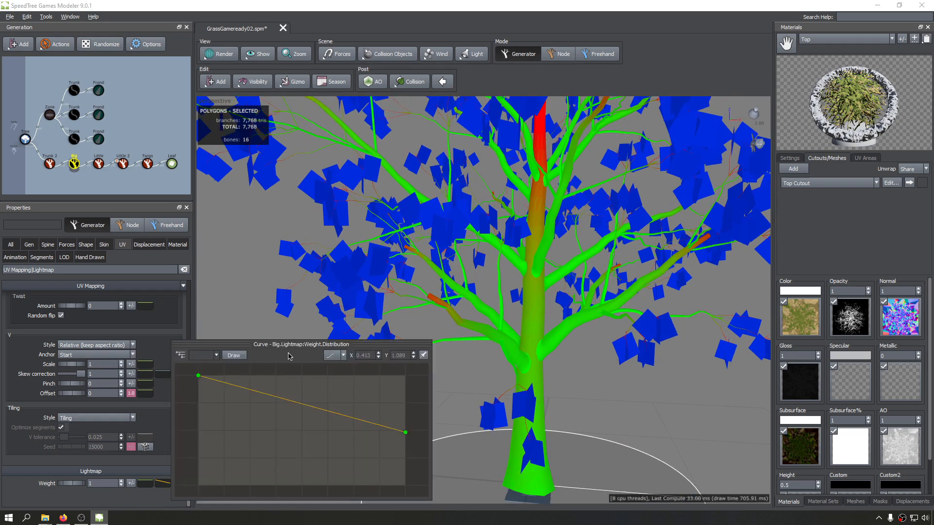
left_click(691, 368)
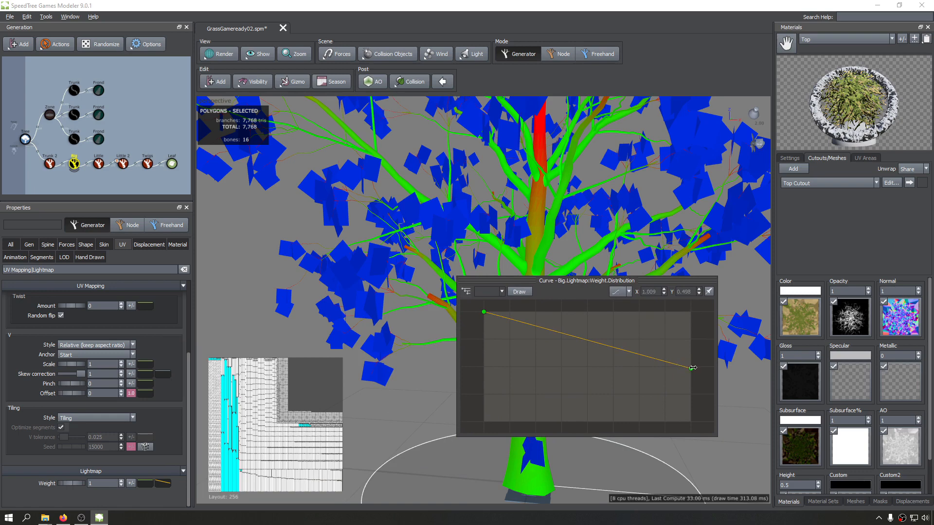
left_click_drag(695, 523, 696, 524)
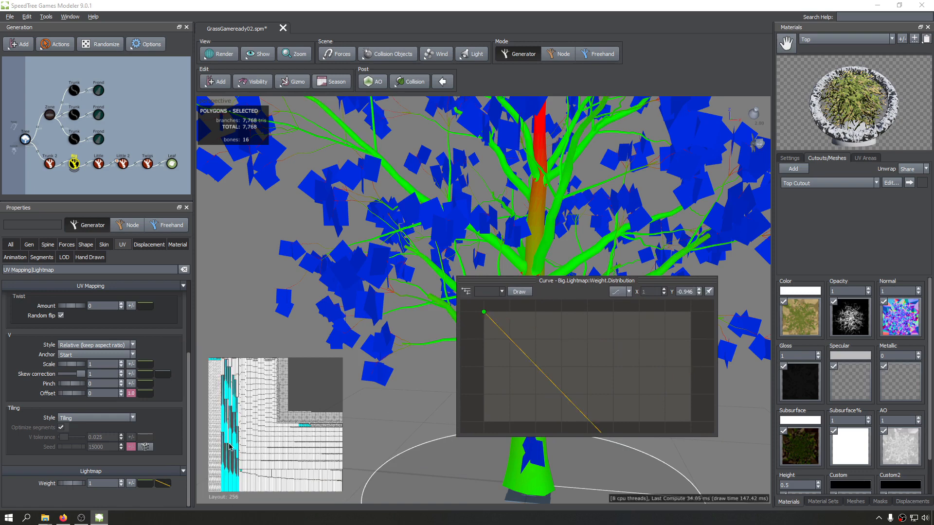
scroll(621, 355, "down", 3)
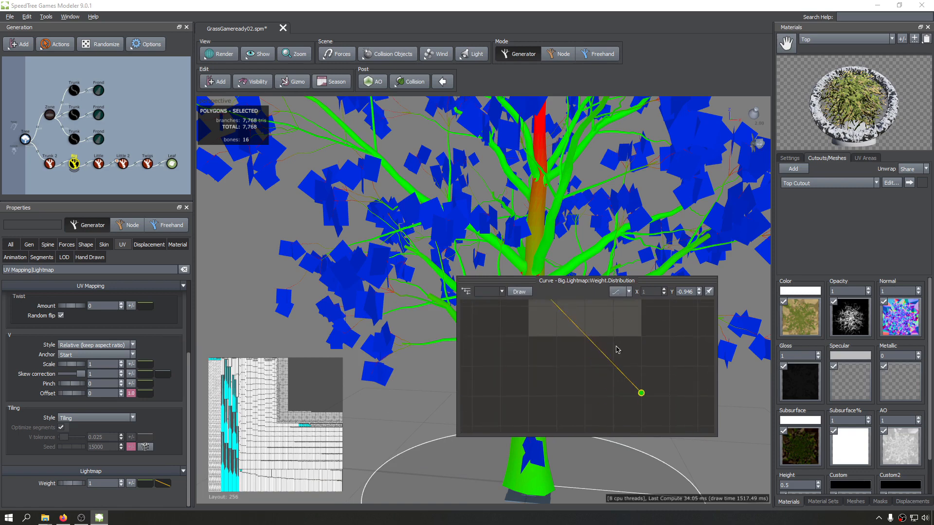
scroll(617, 350, "down", 1)
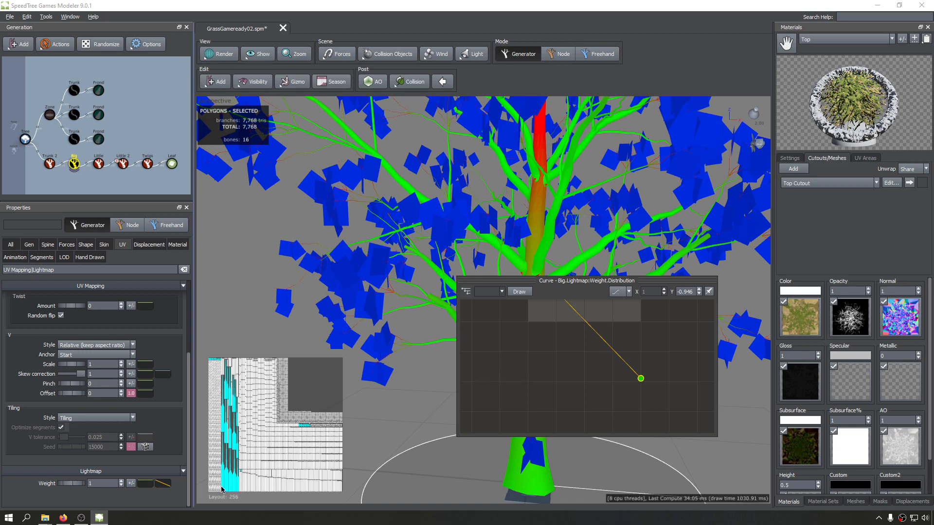
Raise the end point of the Big branches' lightmap weight distribution curve to about 0.737.
left_click_drag(640, 379, 633, 409)
left_click_drag(627, 321, 628, 311)
middle_click_drag(587, 324, 572, 361)
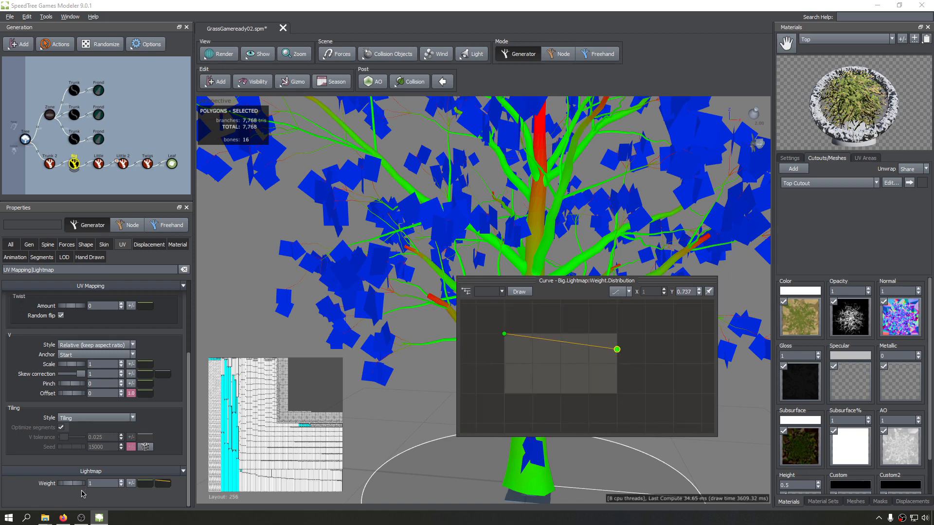
Add a control point about a quarter along the Big branches' lightmap weight parent curve and lower its end point close to the bottom.
left_click(146, 484)
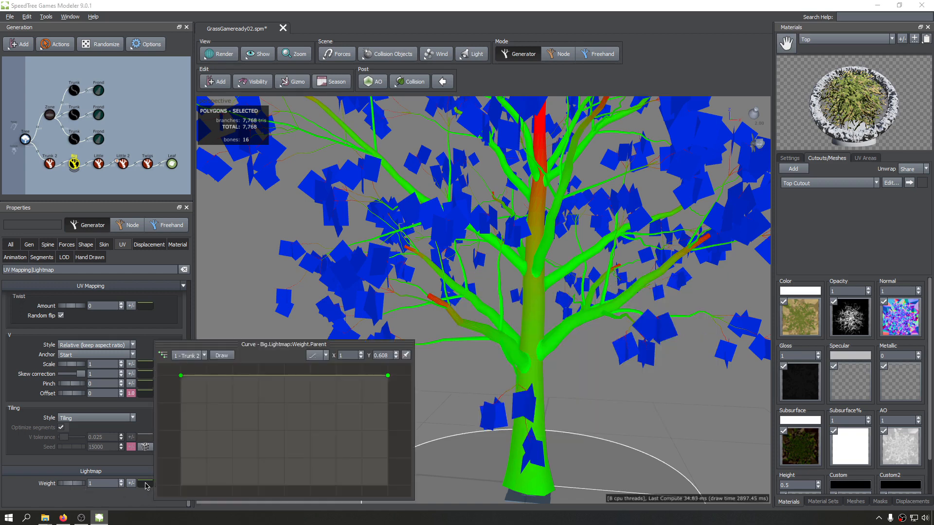
key("Return")
scroll(357, 411, "down", 1)
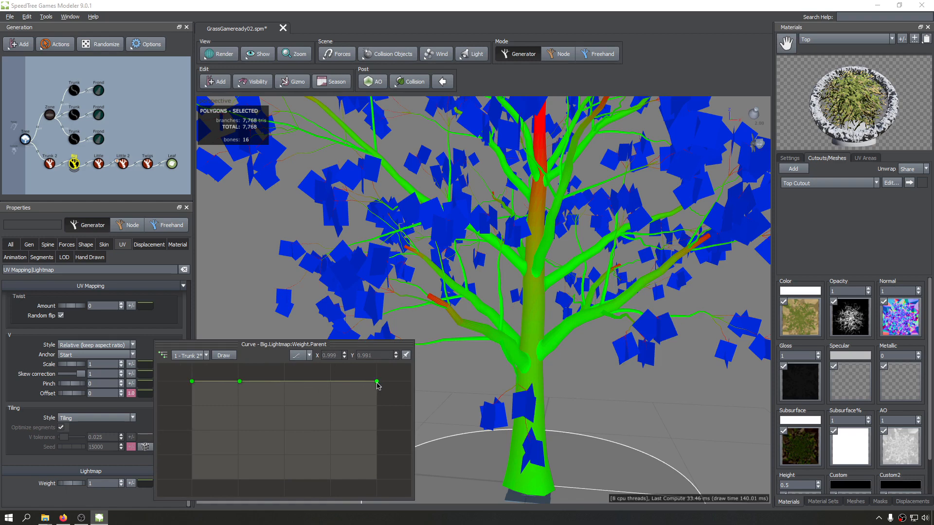
left_click_drag(378, 383, 379, 472)
Examine the density colours from the base of the trunk to the top of the canopy.
left_click_drag(542, 294, 447, 355)
scroll(445, 354, "up", 8)
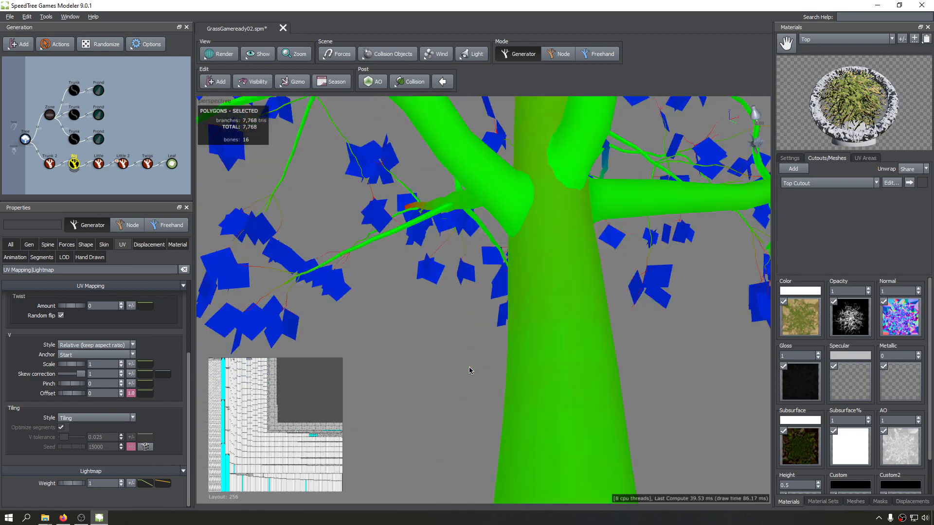
scroll(468, 357, "down", 8)
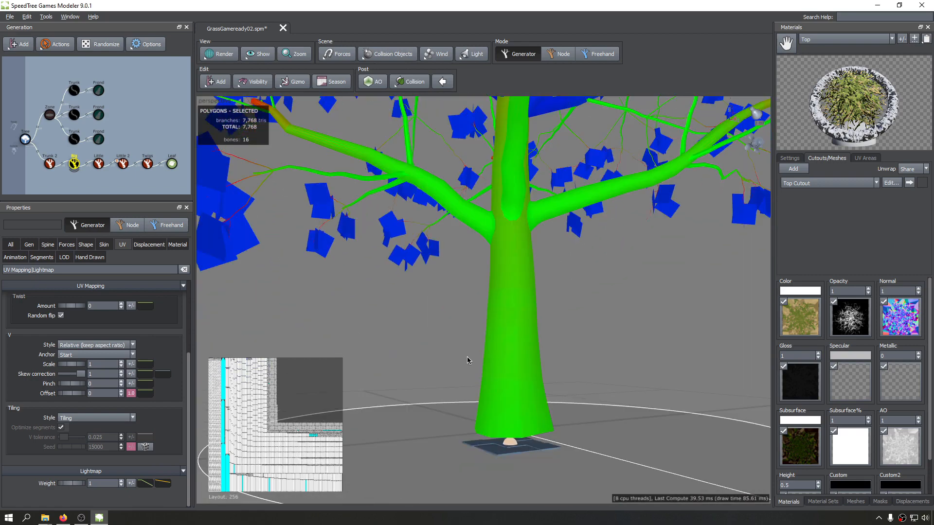
scroll(468, 387, "up", 10)
scroll(462, 261, "down", 8)
scroll(462, 273, "up", 10)
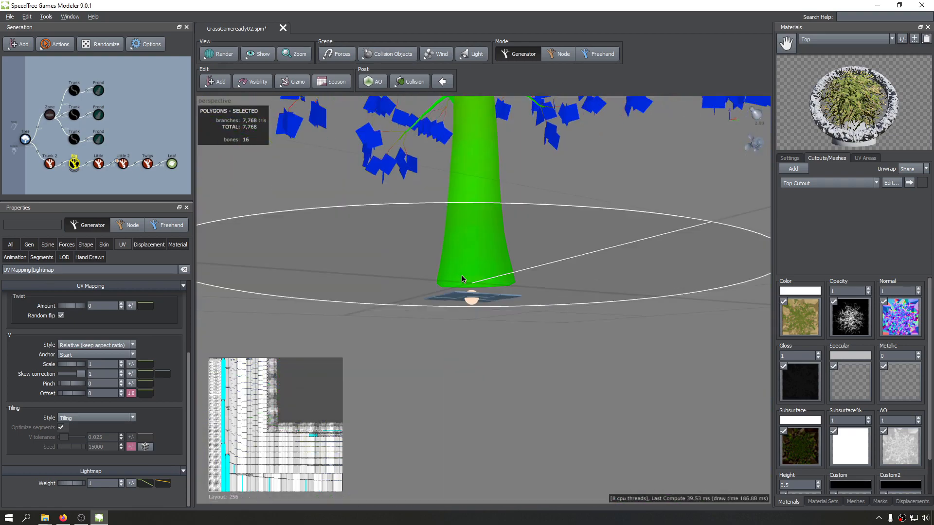
middle_click_drag(490, 312, 450, 362)
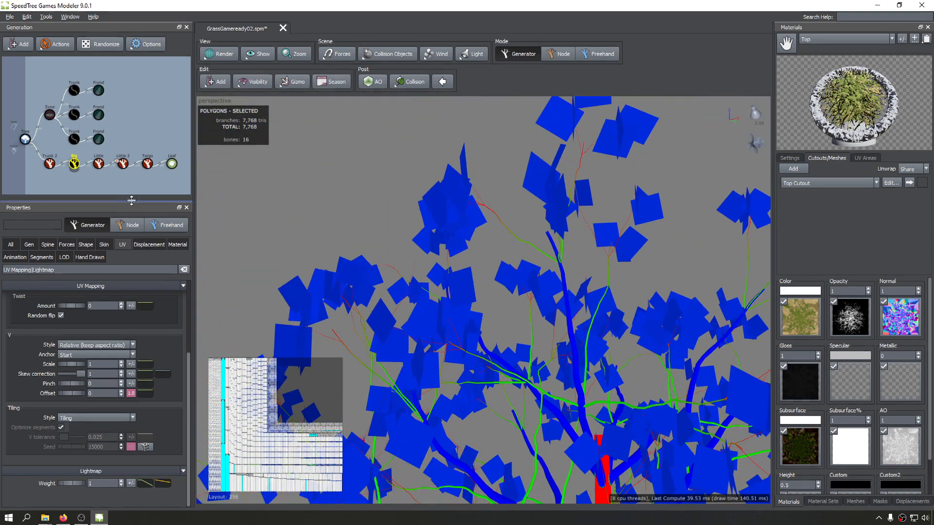
Select the Big branches generator and compare its highlighted upper branches with the rest of the tree.
left_click(75, 168)
left_click(74, 164)
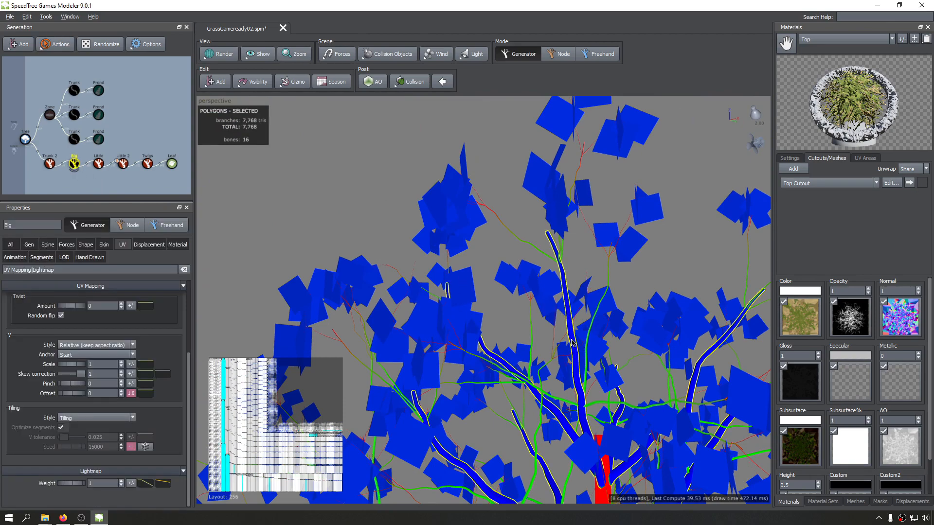
scroll(564, 339, "down", 8)
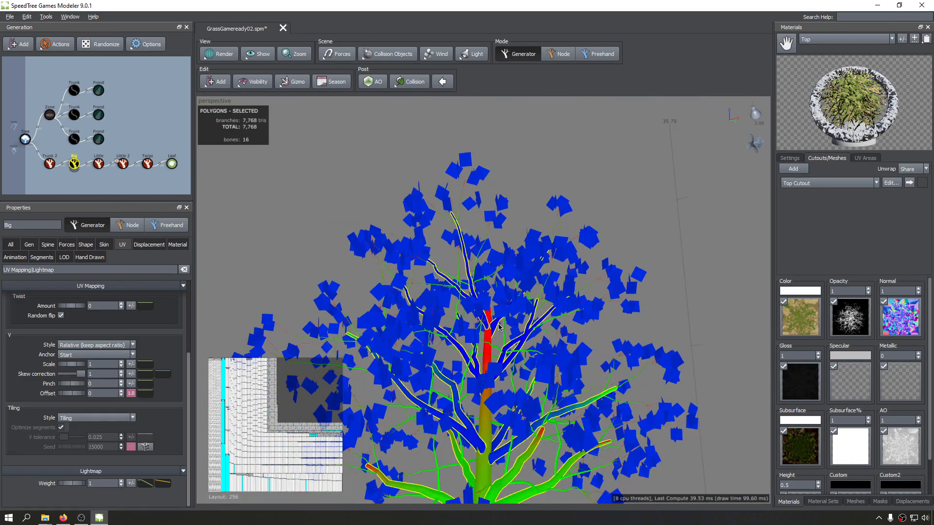
scroll(490, 368, "down", 2)
middle_click_drag(489, 369, 489, 299)
left_click_drag(488, 300, 521, 299)
scroll(580, 257, "down", 5)
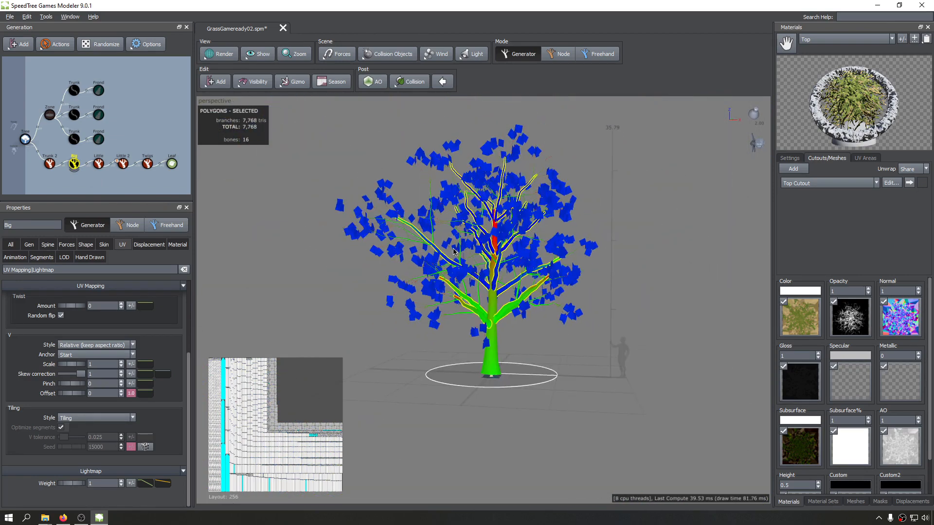
Inspect the highlighted Big branches from several sides, comparing the density colours of the upper and lower ones.
scroll(452, 251, "up", 5)
left_click_drag(476, 252, 650, 257)
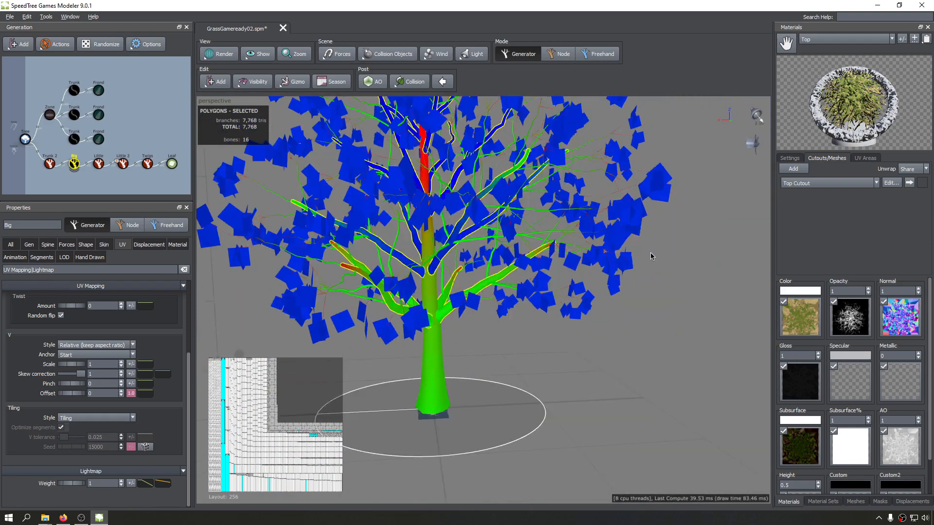
middle_click_drag(397, 218, 465, 261)
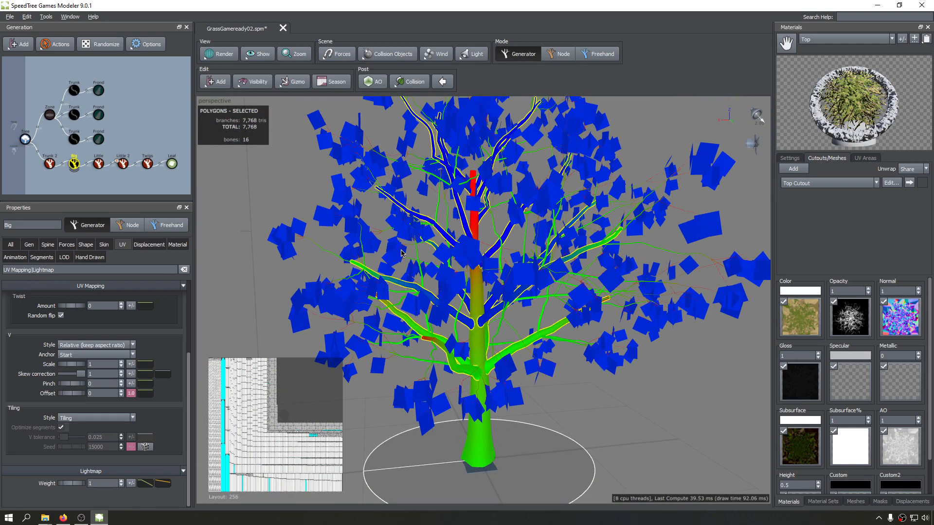
middle_click_drag(445, 222, 458, 260)
left_click_drag(458, 263, 452, 260)
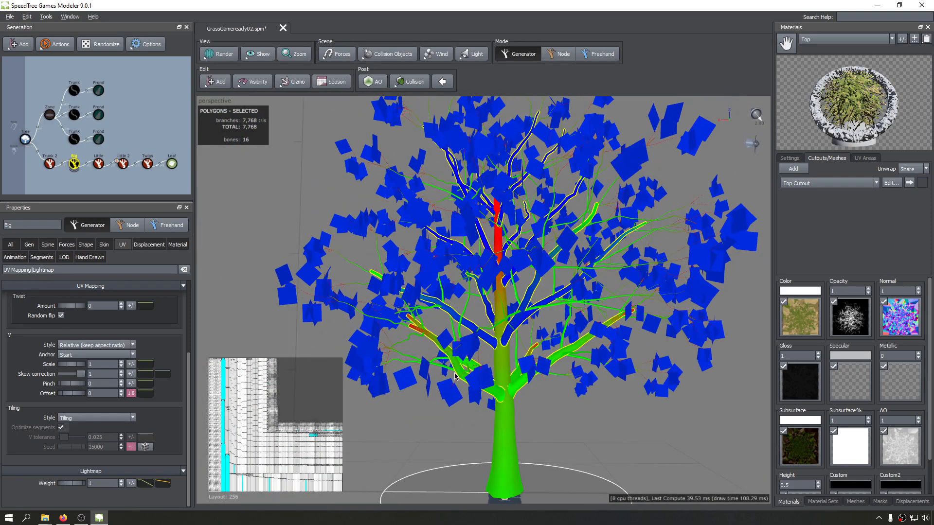
middle_click_drag(508, 422, 491, 319)
left_click_drag(497, 305, 460, 307)
left_click_drag(541, 323, 457, 326)
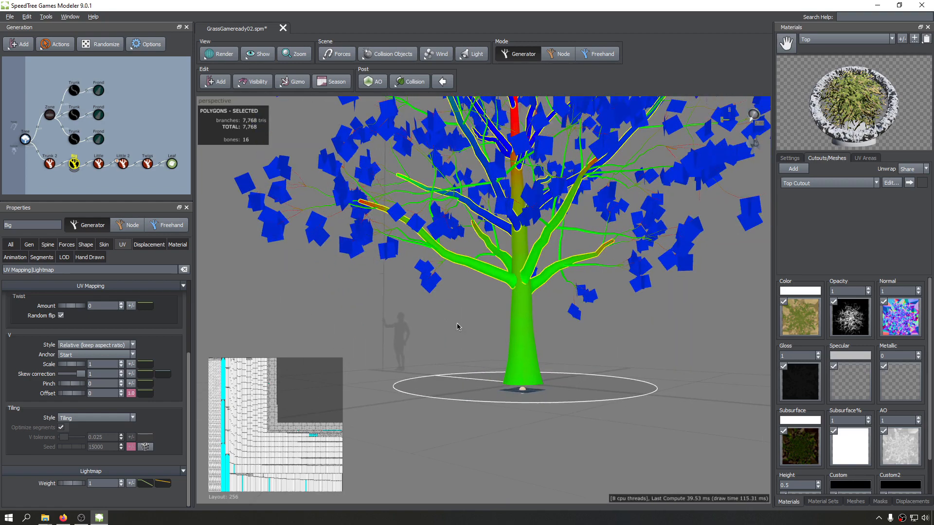
Select the Trunk 2 generator, undo the last action and save the model.
left_click(547, 327)
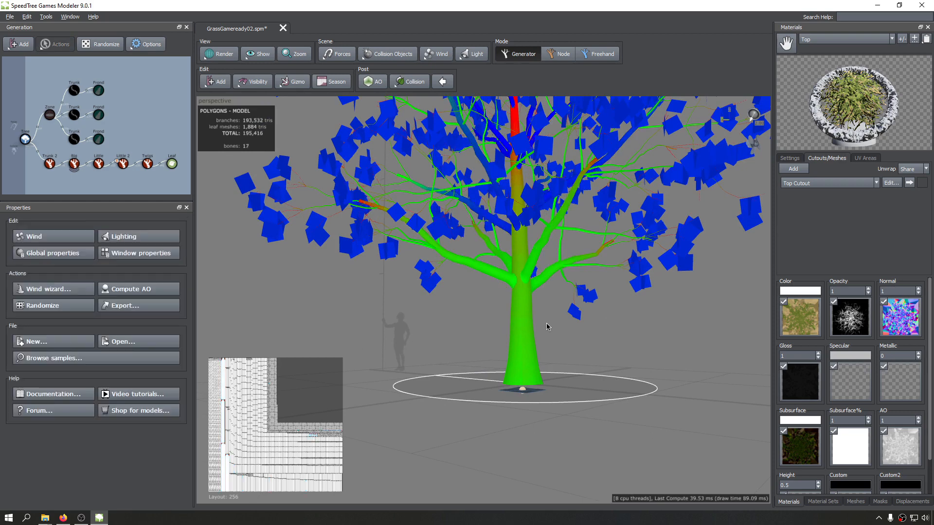
left_click(49, 166)
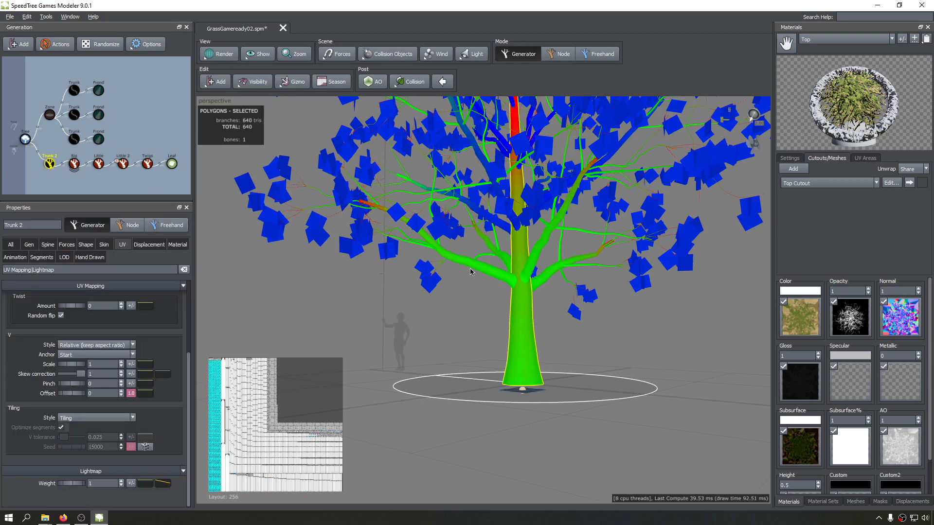
scroll(540, 280, "up", 3)
key("ctrl+z")
key("ctrl+s")
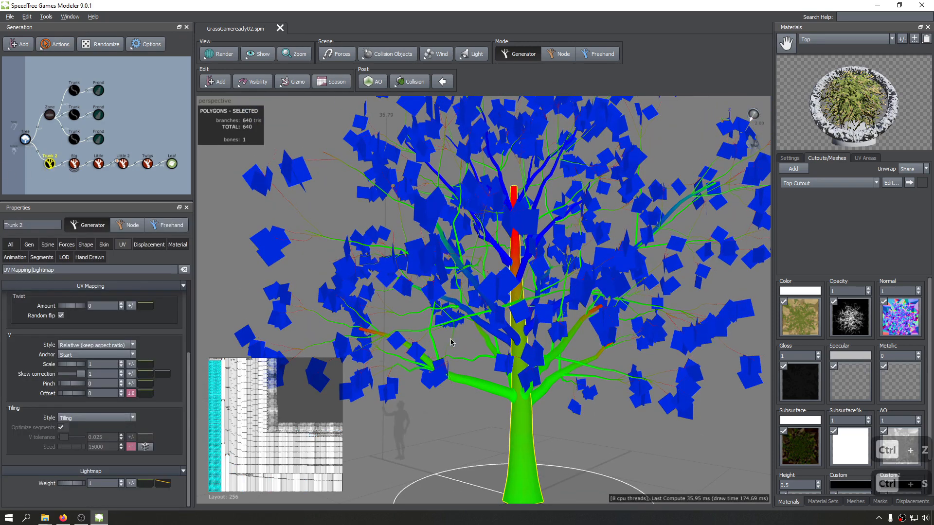
Add a control point about a quarter along Trunk 2's lightmap weight parent curve, lower its end point to about 0.114 and check the tree.
scroll(531, 269, "up", 8)
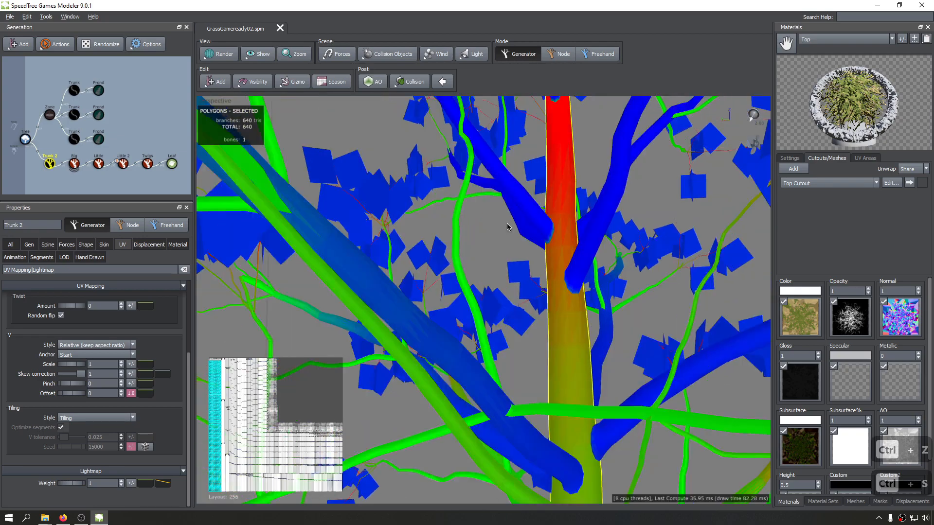
left_click_drag(519, 207, 544, 270)
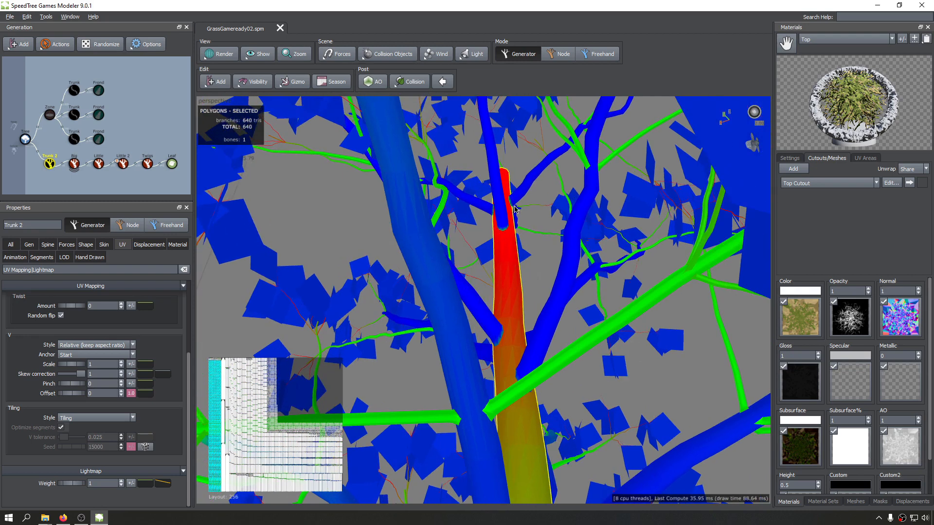
left_click(145, 483)
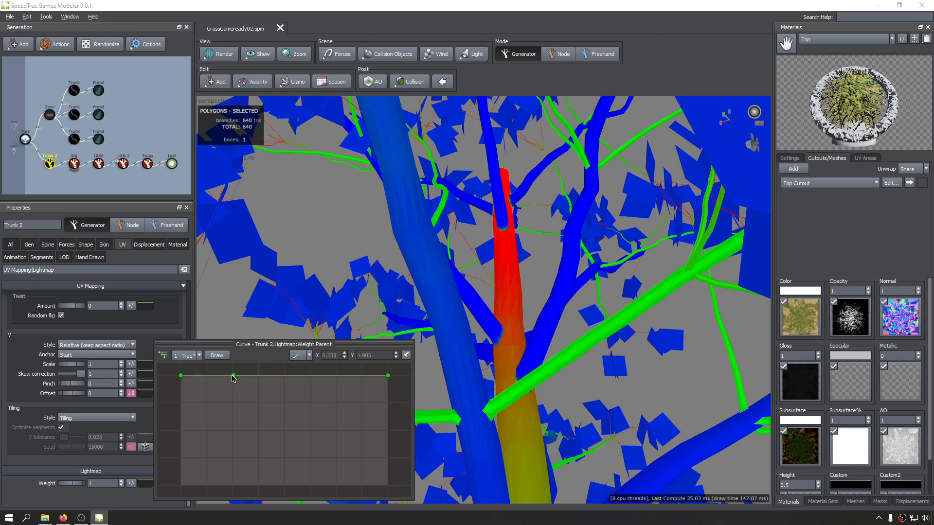
left_click(388, 377)
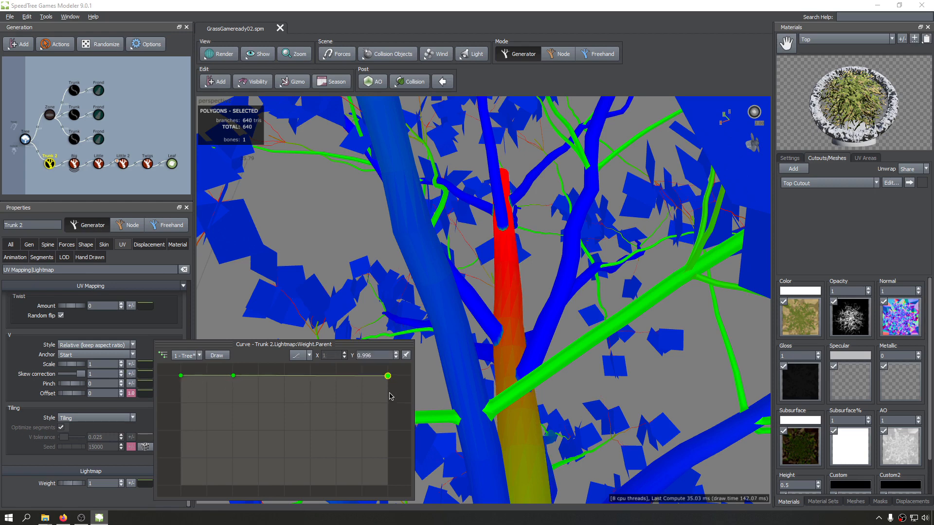
left_click_drag(388, 376, 388, 475)
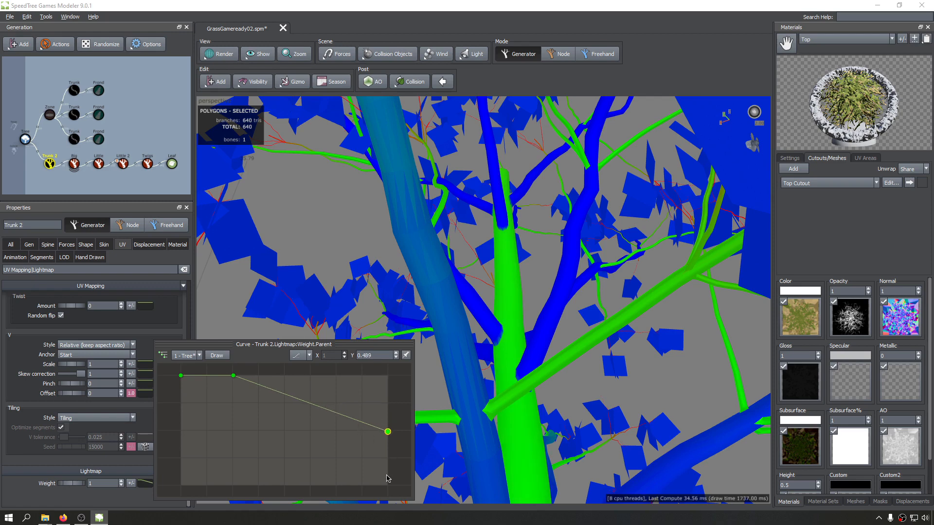
middle_click_drag(595, 347, 557, 194)
right_click_drag(557, 194, 492, 445)
left_click_drag(492, 389, 567, 321)
Raise the end point of Trunk 2's lightmap weight parent curve to about 0.339.
left_click(145, 483)
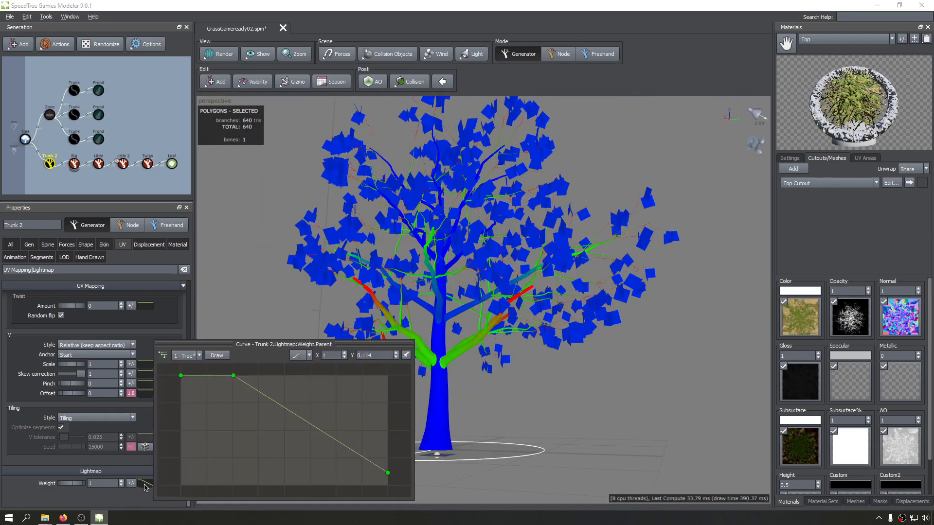
left_click(390, 472)
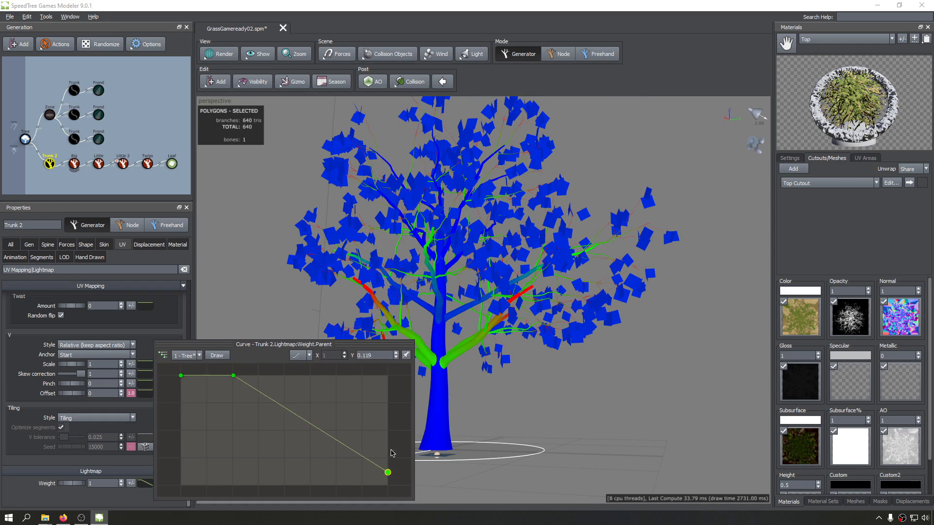
left_click_drag(388, 472, 388, 448)
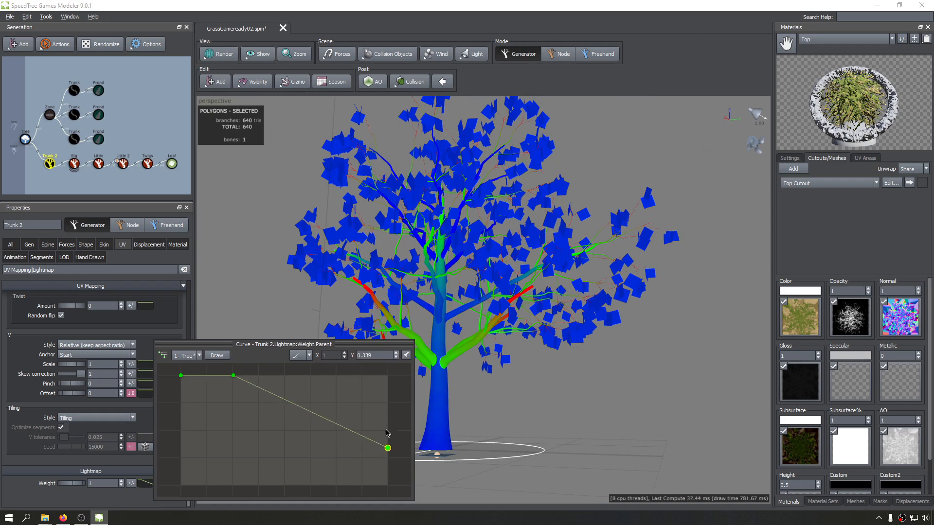
Move the middle point of Trunk 2's lightmap weight parent curve to about X 0.526, Y 0.991 and its end point to Y 0.057.
middle_click_drag(250, 381, 257, 394)
mouse_move(258, 380)
left_mouse_down()
mouse_move(221, 407)
mouse_move(241, 389)
left_mouse_up()
left_click_drag(298, 394, 298, 393)
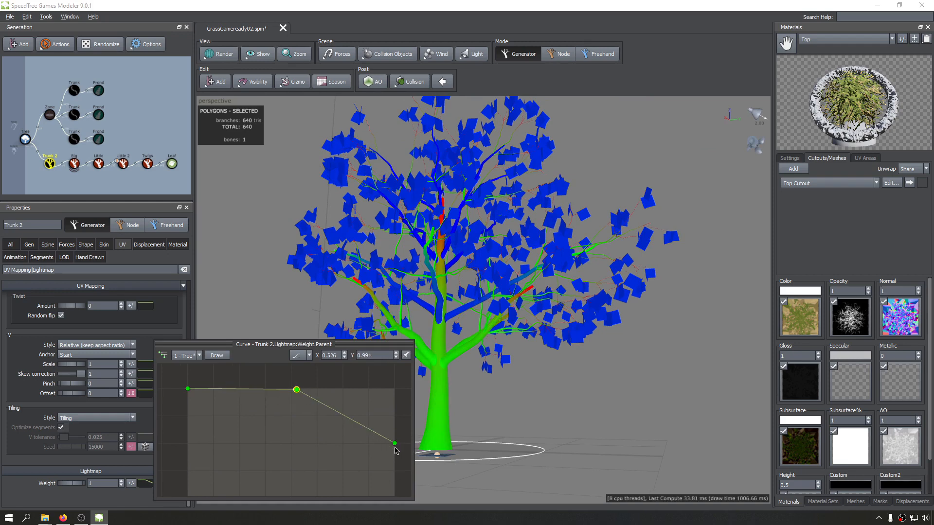
left_click_drag(394, 445, 395, 498)
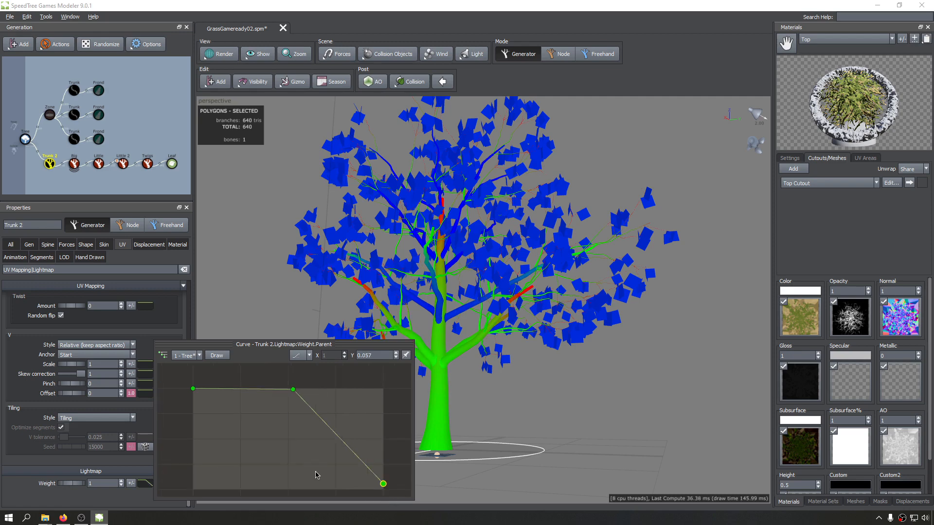
Examine the lightmap weight colours of the Big and Little branch generators from several sides of the tree.
left_click(76, 162)
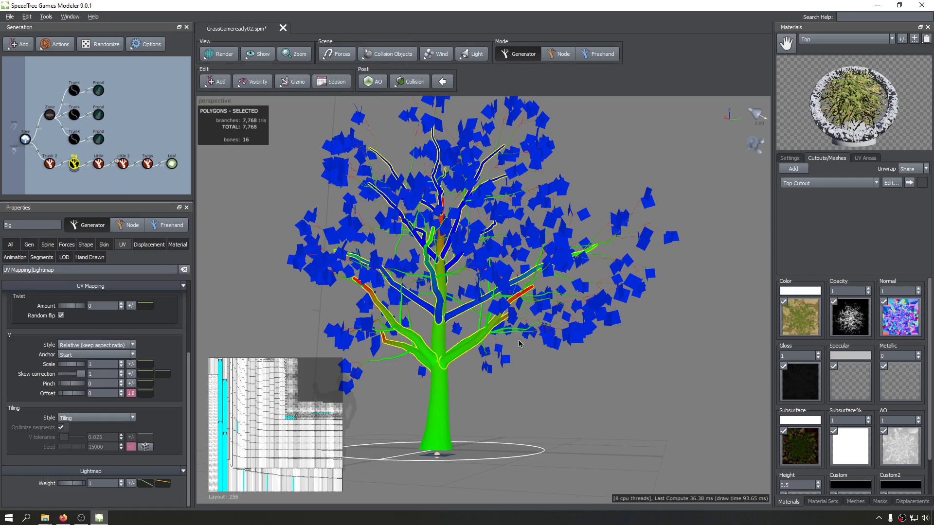
left_click_drag(512, 362, 473, 347)
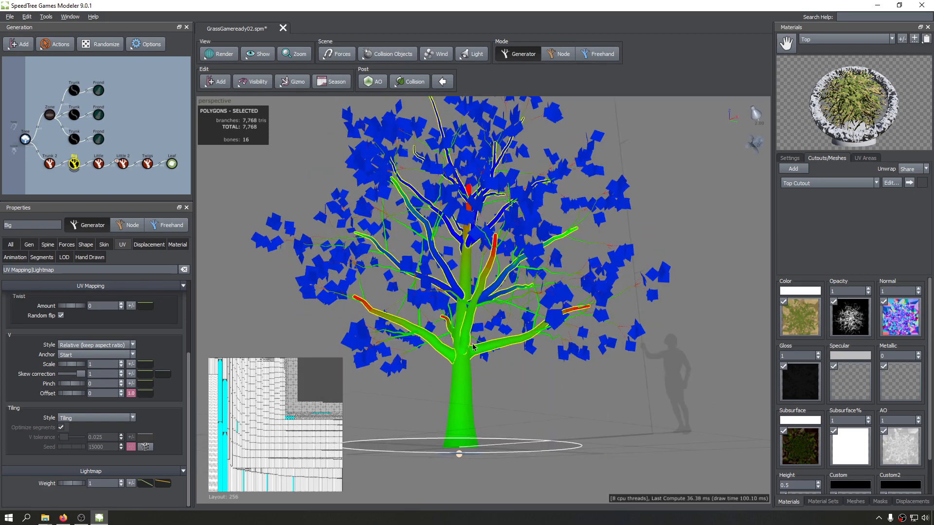
left_click(101, 165)
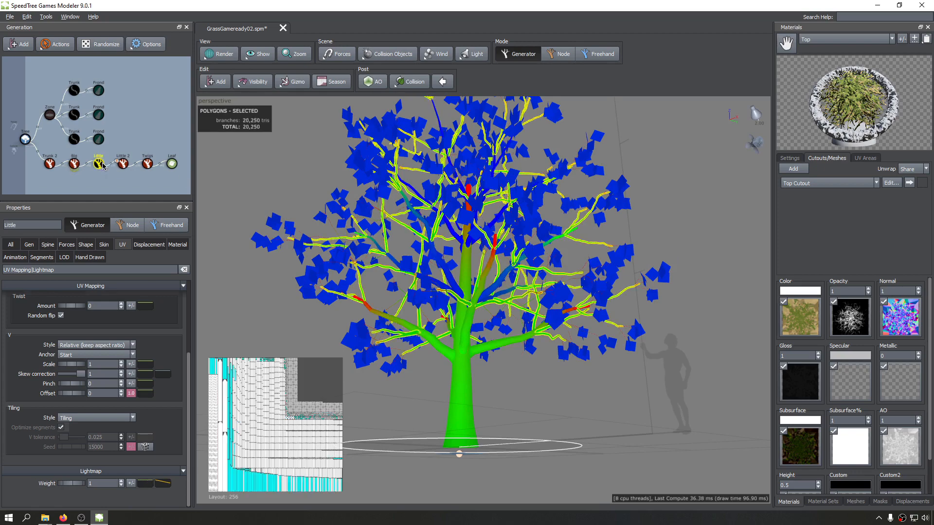
left_click_drag(641, 374, 620, 397)
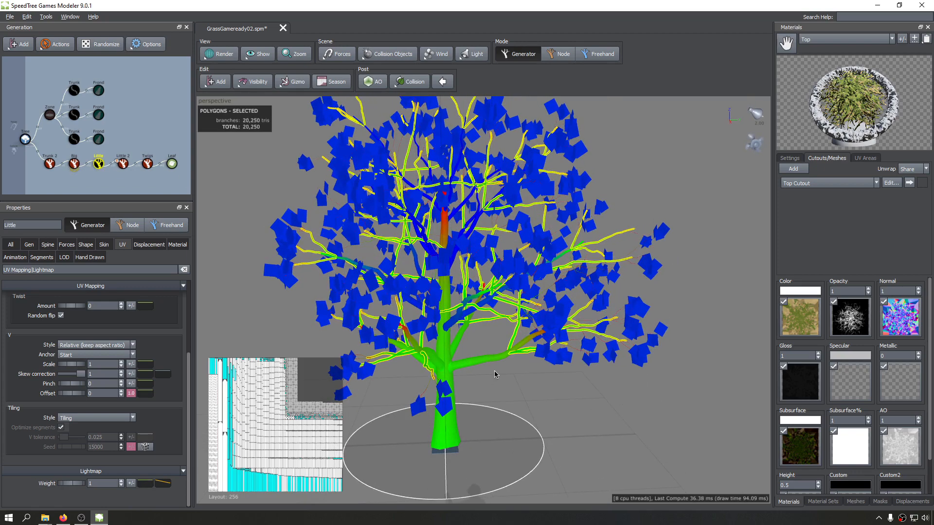
scroll(500, 374, "up", 5)
left_click_drag(517, 358, 376, 365)
scroll(556, 342, "down", 4)
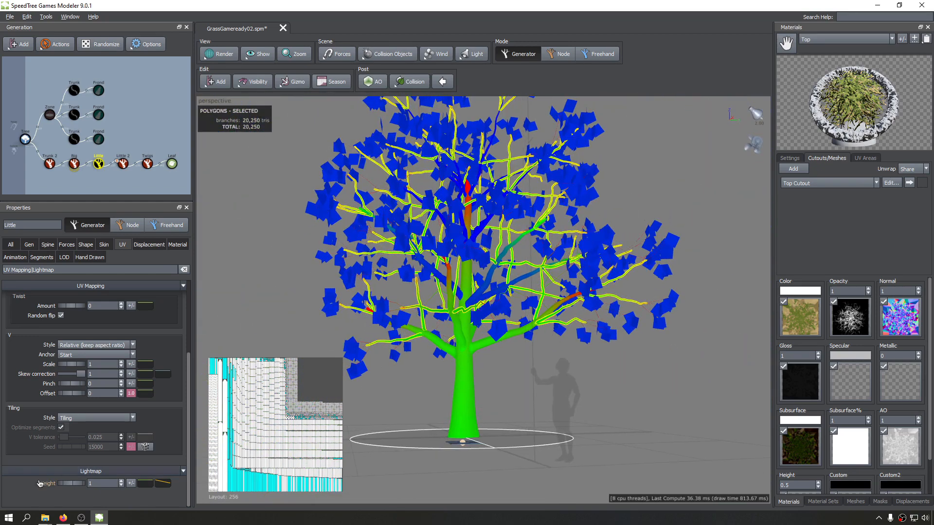
left_click_drag(611, 373, 553, 338)
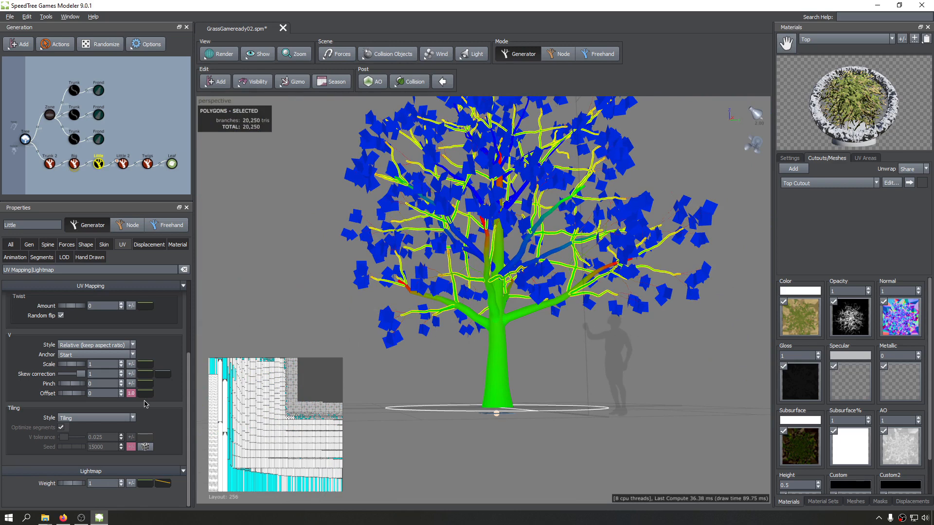
Add a control point about 40% along Little's lightmap weight parent curve, lower its end point to 0.55 and check the tree.
left_click(145, 484)
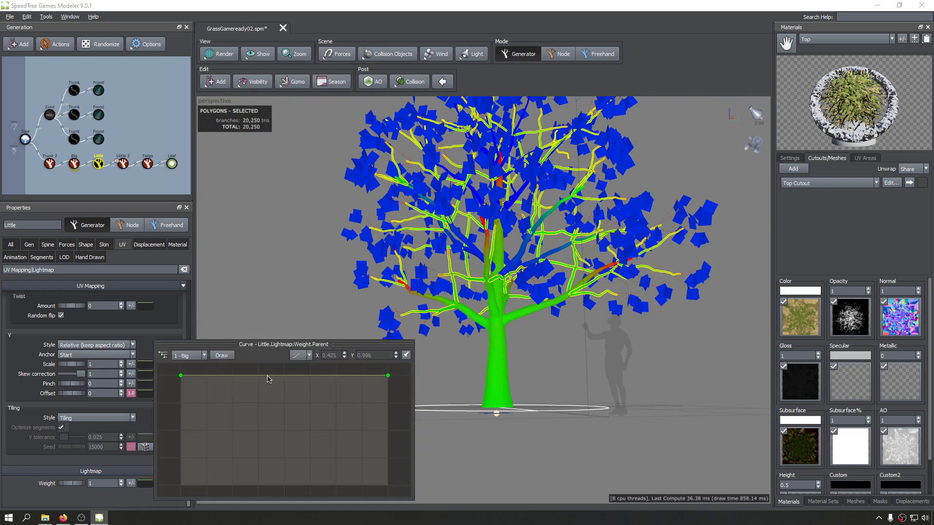
left_click(387, 375)
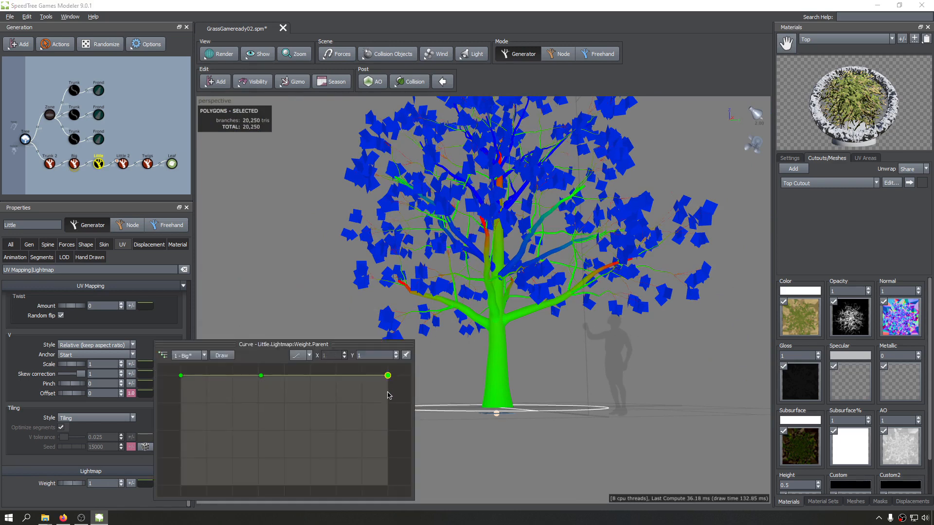
left_click_drag(388, 376, 387, 425)
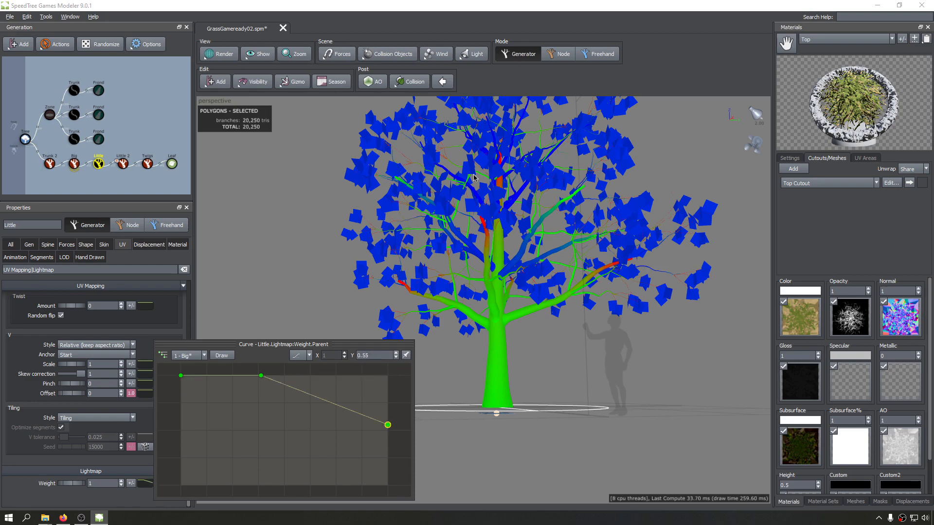
left_click_drag(589, 265, 661, 275)
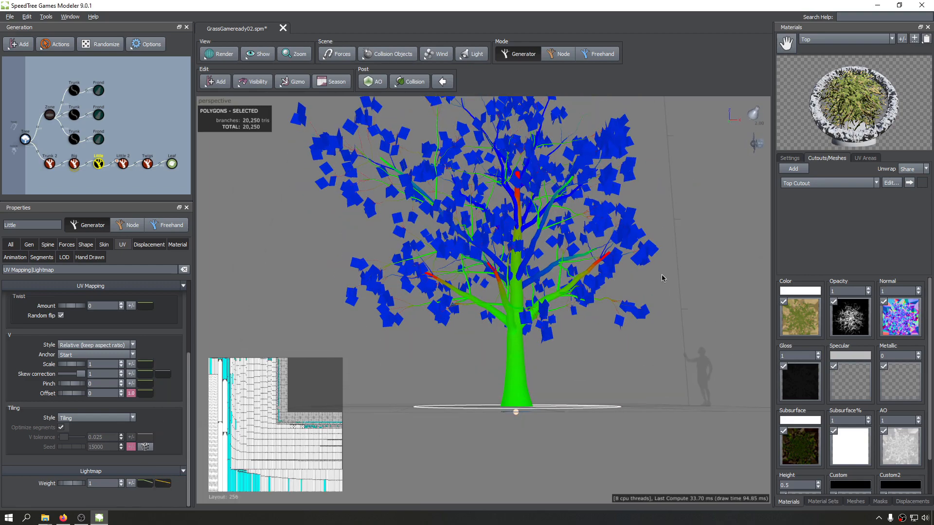
left_click_drag(428, 294, 576, 325)
left_click_drag(432, 317, 572, 305)
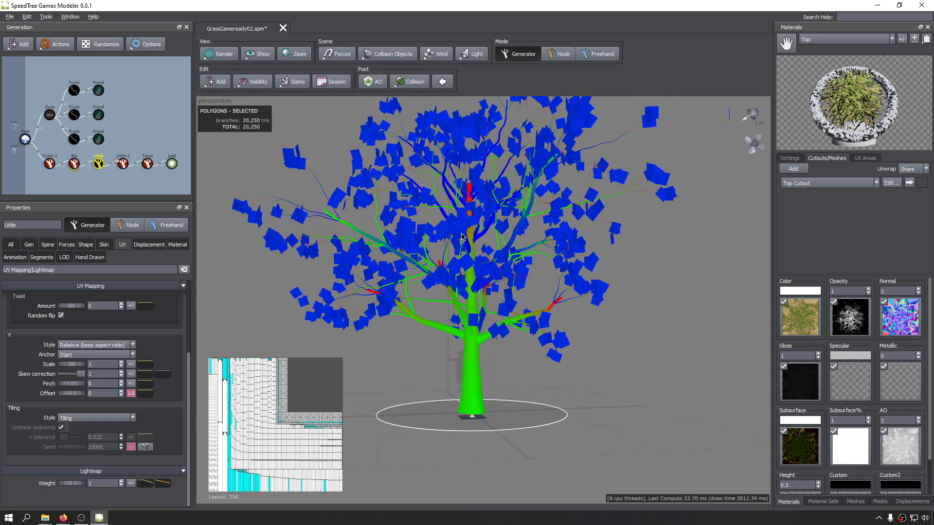
left_click_drag(414, 272, 474, 323)
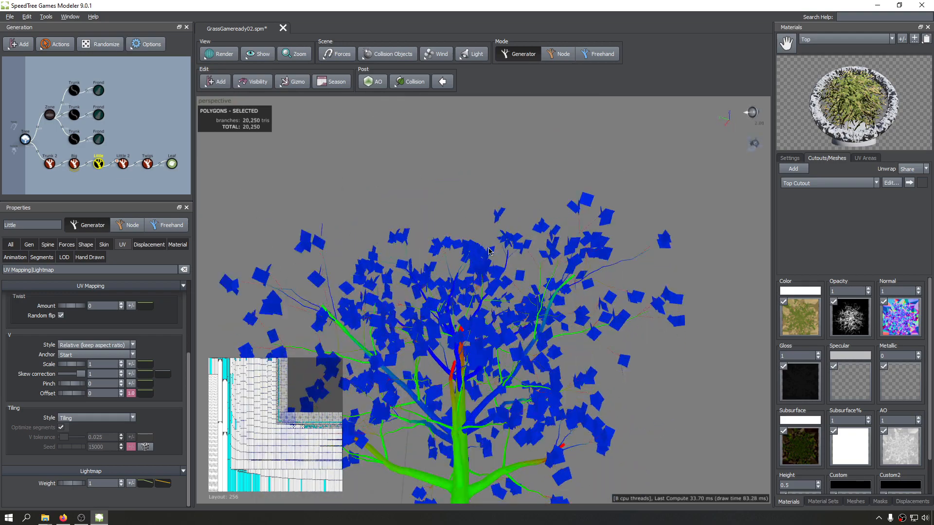
middle_click_drag(455, 428, 512, 307)
scroll(512, 309, "up", 2)
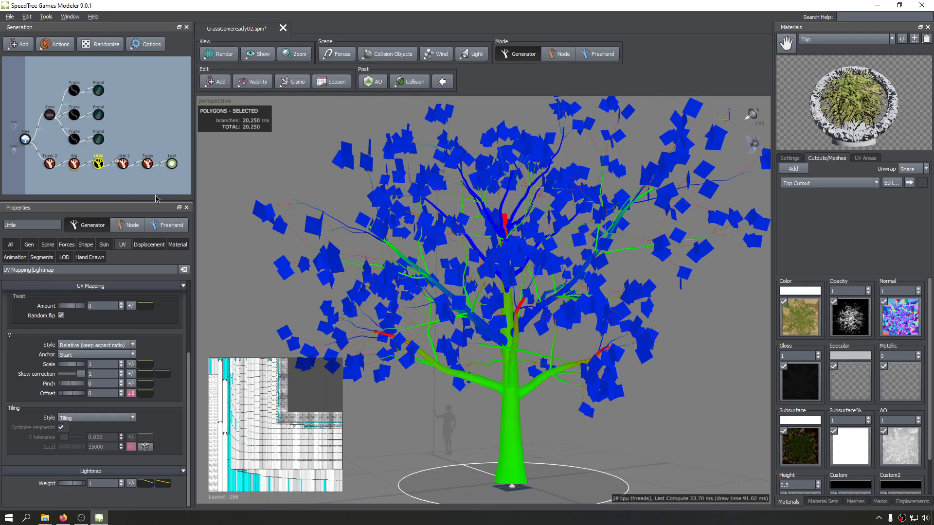
Set the Leaf generator's lightmap weight to 0.5.
left_click(172, 163)
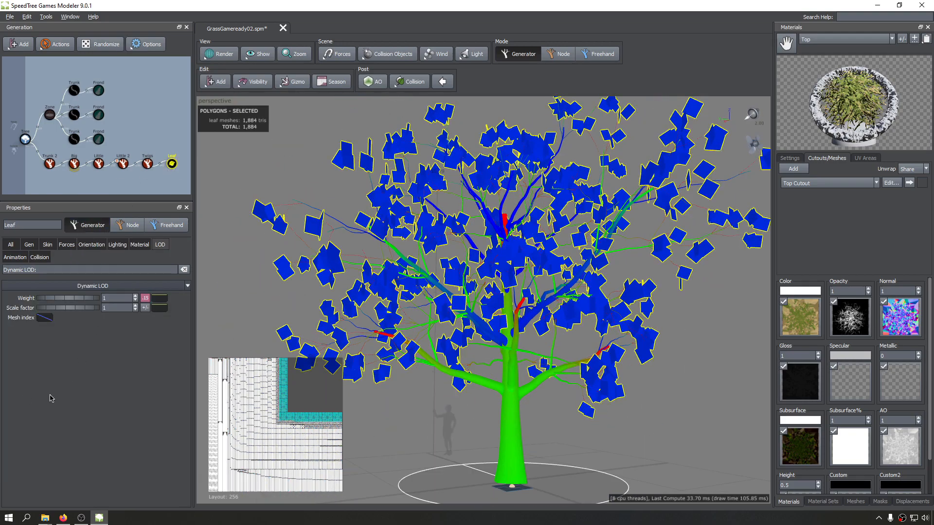
left_click(117, 245)
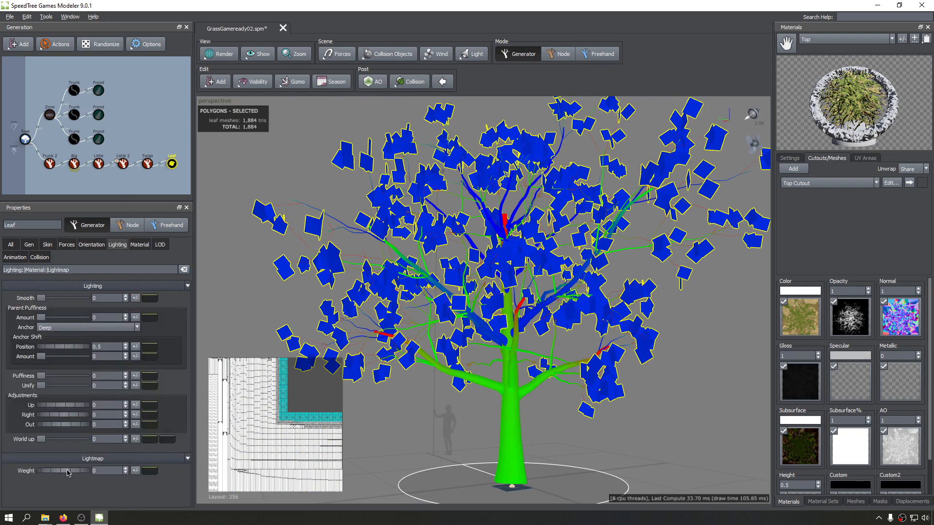
type(".5")
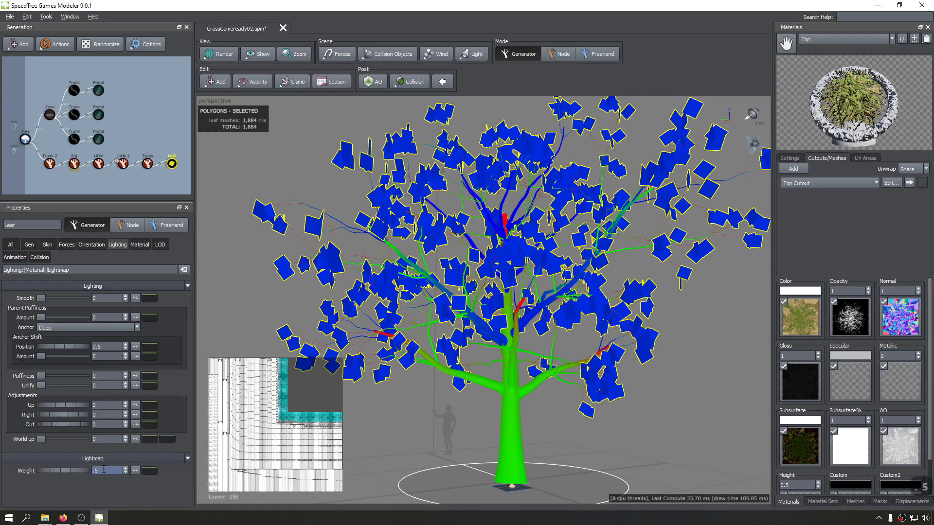
key("Return")
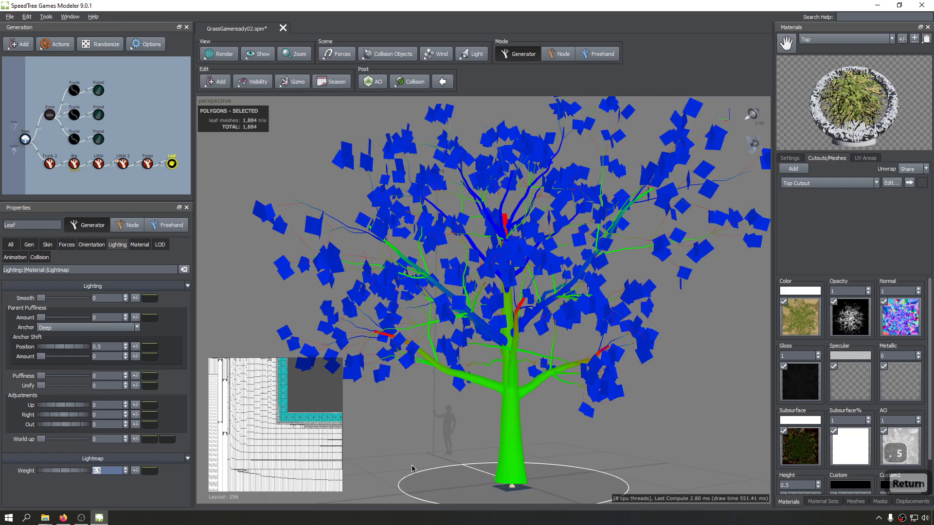
middle_click_drag(412, 466, 424, 432)
Set the Leaf generator's lightmap weight to 1 and check the leaves around the tree.
left_click(111, 471)
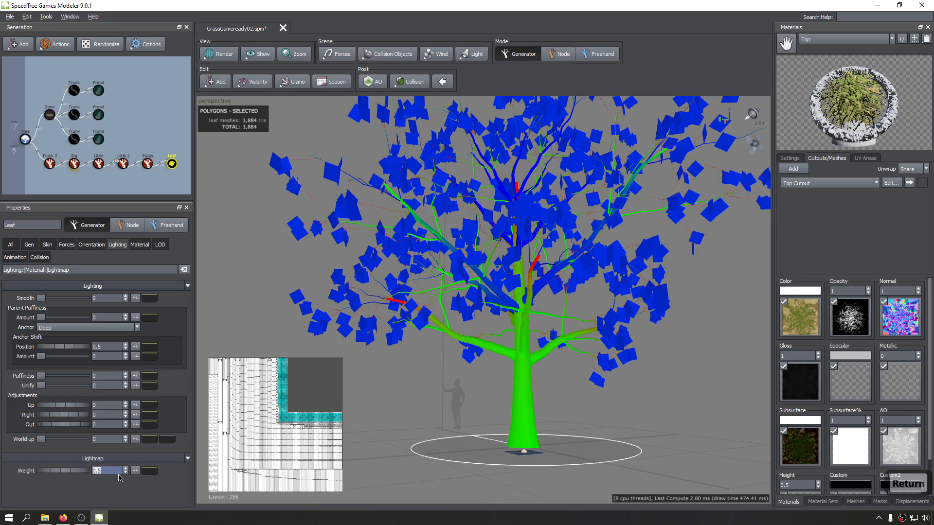
type("1")
middle_click_drag(476, 440, 484, 441)
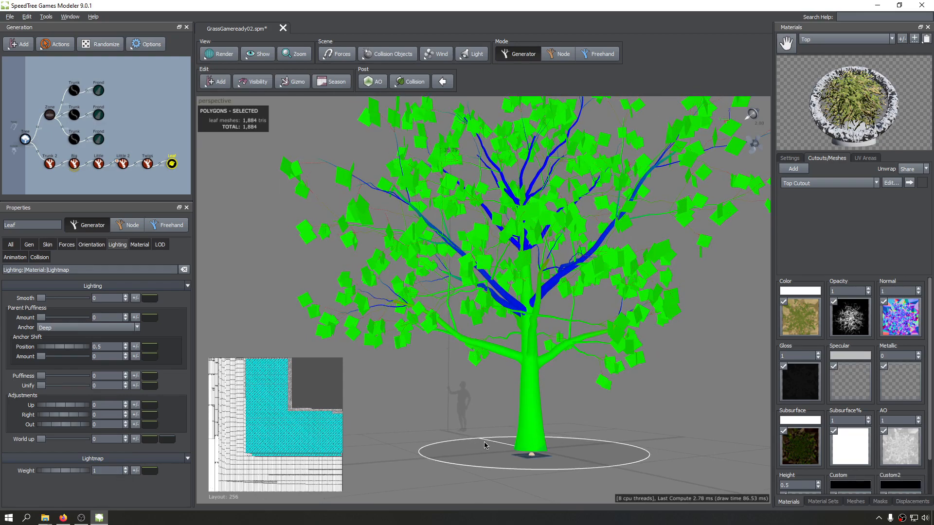
left_click_drag(483, 442, 575, 384)
scroll(486, 401, "down", 3)
scroll(576, 383, "up", 5)
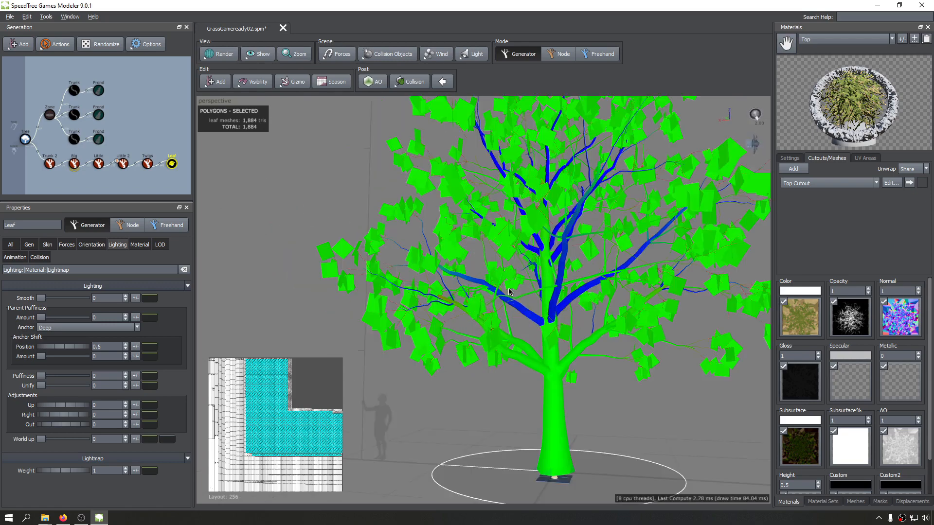
Raise the end point of the Big generator's lightmap weight parent curve to about 0.901.
left_click(73, 164)
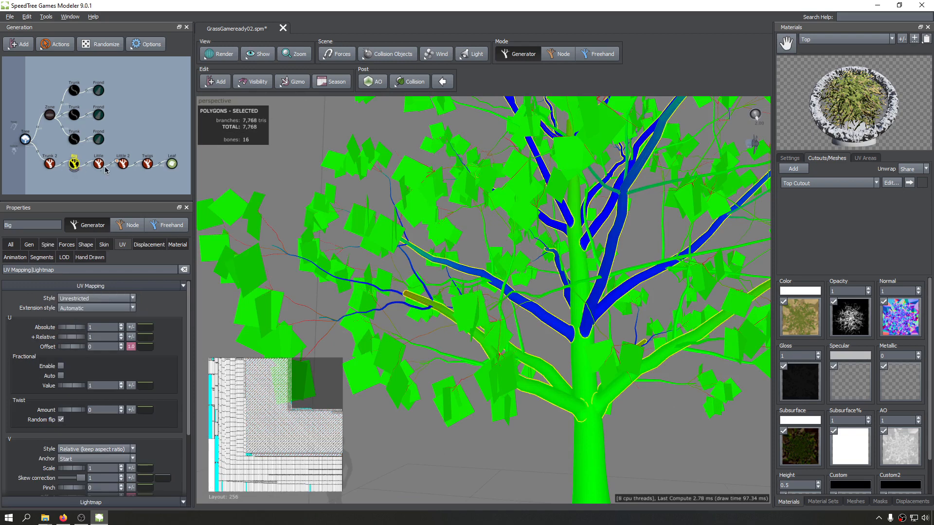
scroll(97, 389, "down", 3)
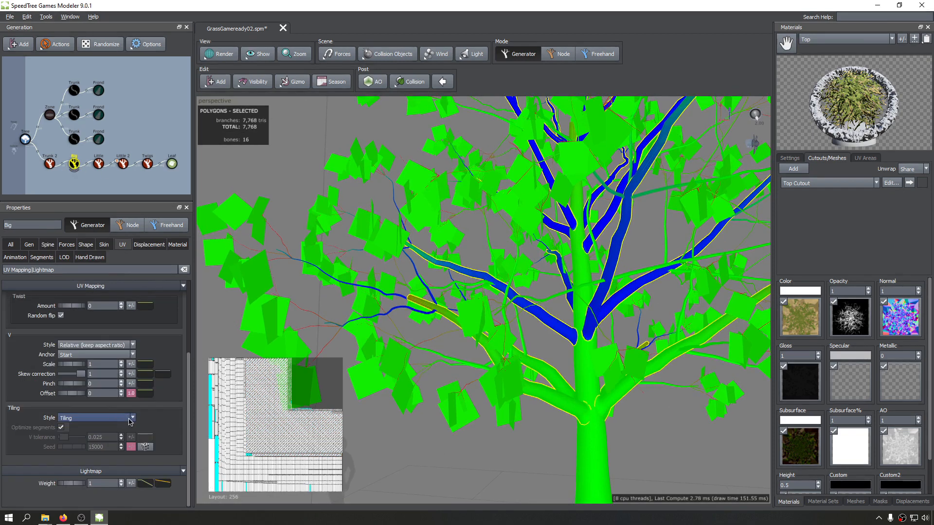
left_click(145, 483)
left_click(388, 476)
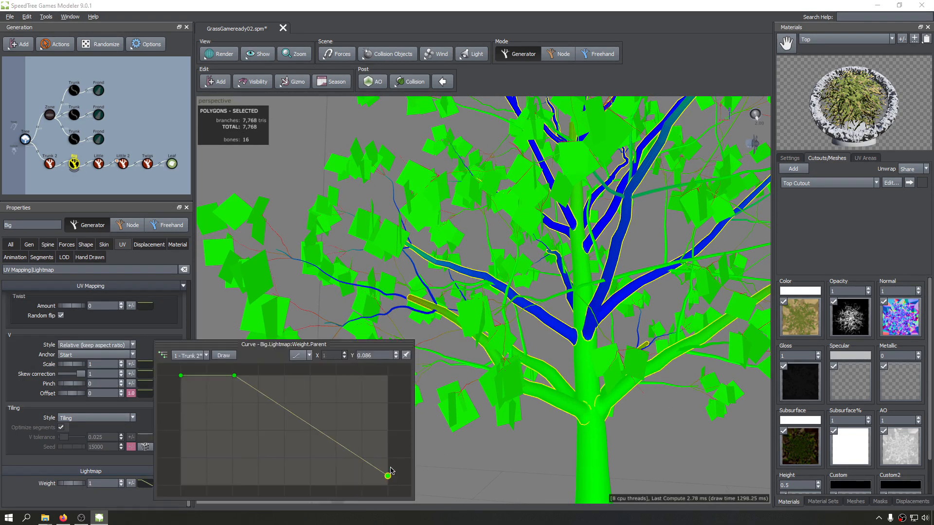
left_click_drag(391, 471, 394, 441)
left_click_drag(394, 441, 400, 384)
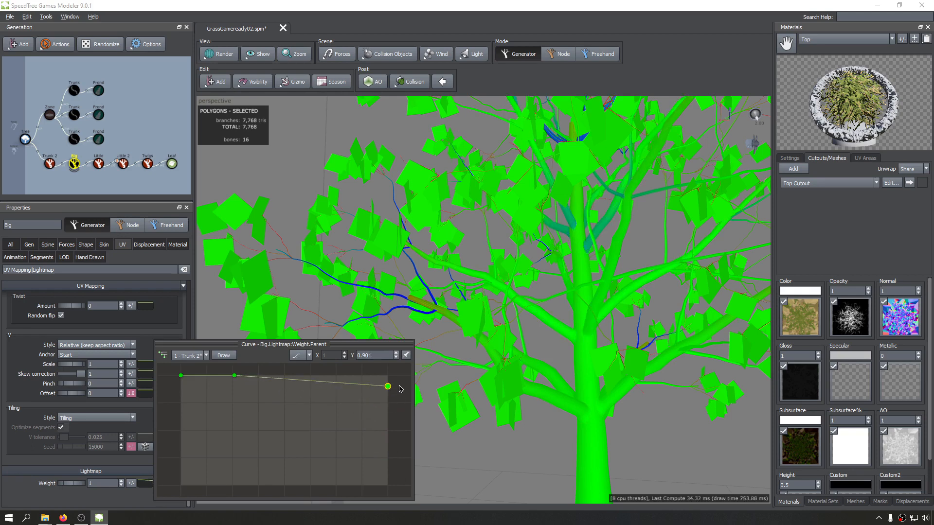
left_click(613, 389)
Examine the lightmap density colours on the whole tree and close up on its branches and leaves.
scroll(611, 394, "down", 7)
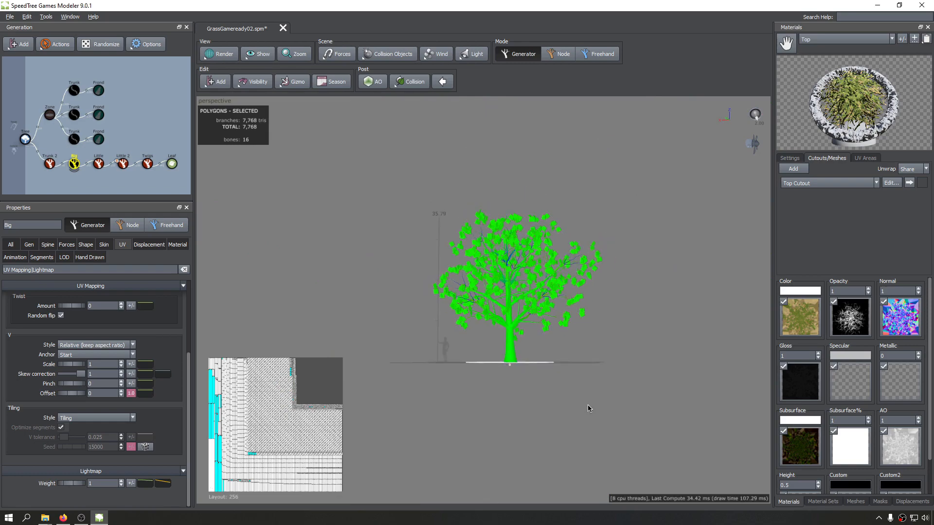
left_click_drag(588, 405, 618, 347)
scroll(439, 320, "up", 4)
scroll(438, 320, "up", 1)
middle_click_drag(438, 320, 458, 325)
left_click_drag(505, 342, 447, 298)
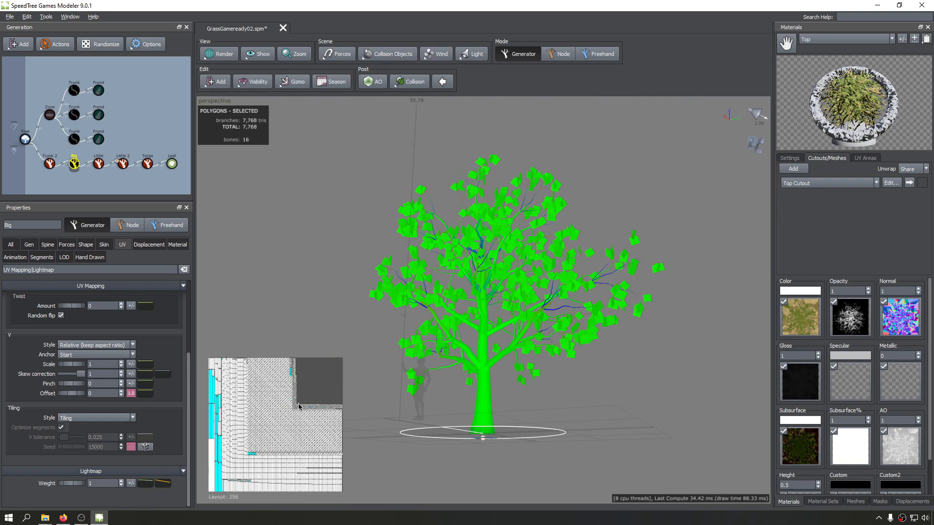
left_click_drag(448, 334, 641, 300)
scroll(394, 248, "down", 4)
left_click_drag(394, 248, 565, 302)
scroll(565, 301, "up", 3)
scroll(565, 302, "up", 5)
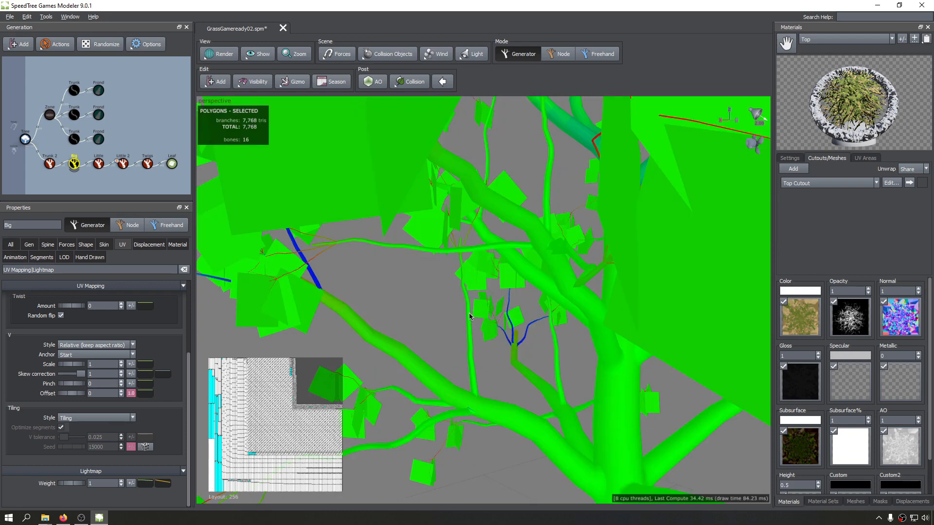
Review the target resolution options in the Tree generator's lightmap settings, leaving 256 selected.
left_click(25, 139)
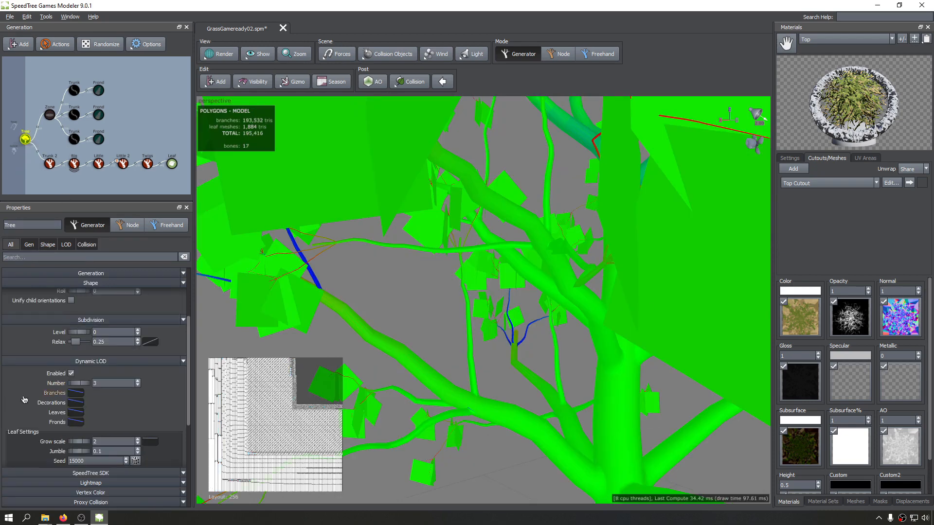
scroll(34, 383, "down", 5)
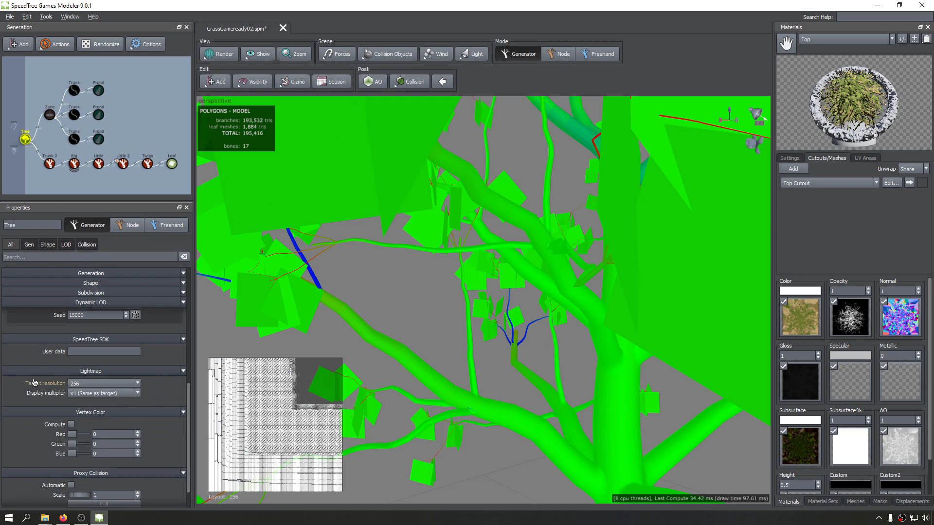
left_click(99, 383)
left_click(159, 403)
Inspect the whole tree in the four-view layout and in the single perspective view.
scroll(416, 355, "down", 4)
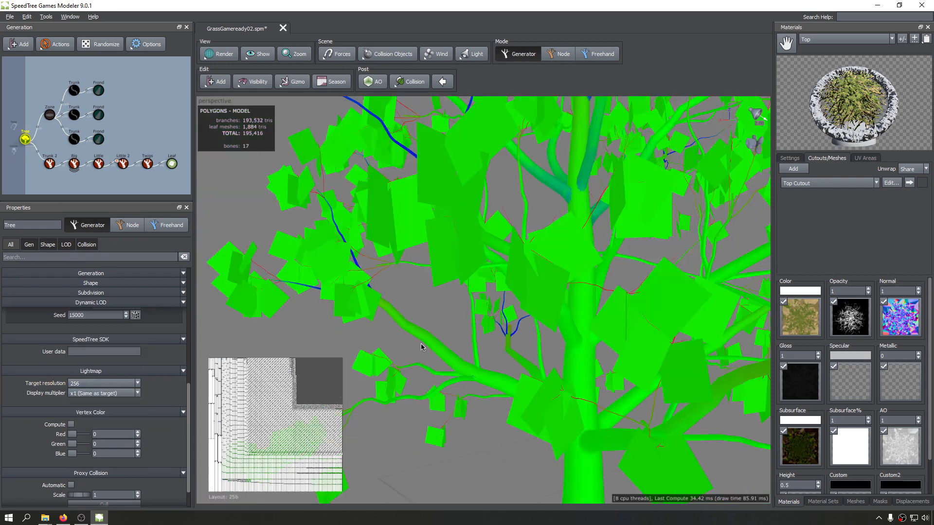
scroll(461, 333, "down", 6)
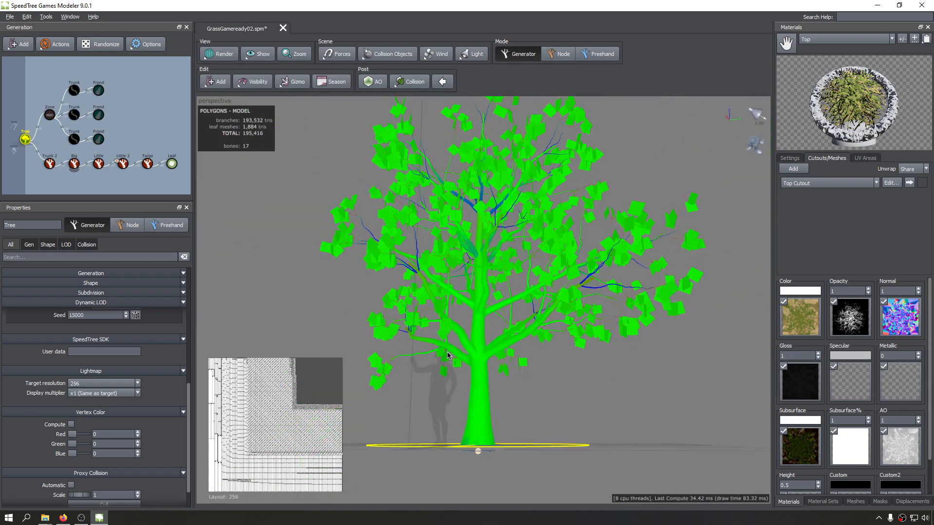
left_click_drag(442, 369, 467, 340)
key("space")
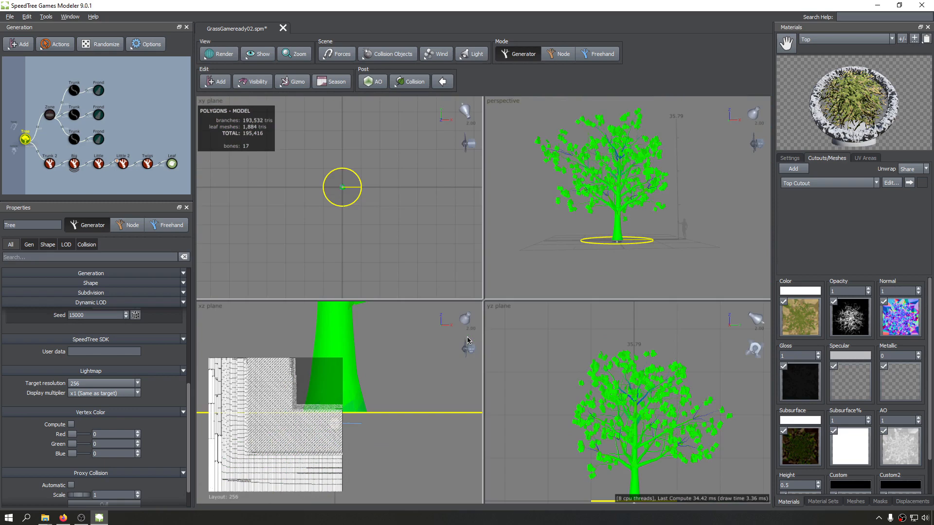
key("space")
left_click_drag(609, 233, 553, 273)
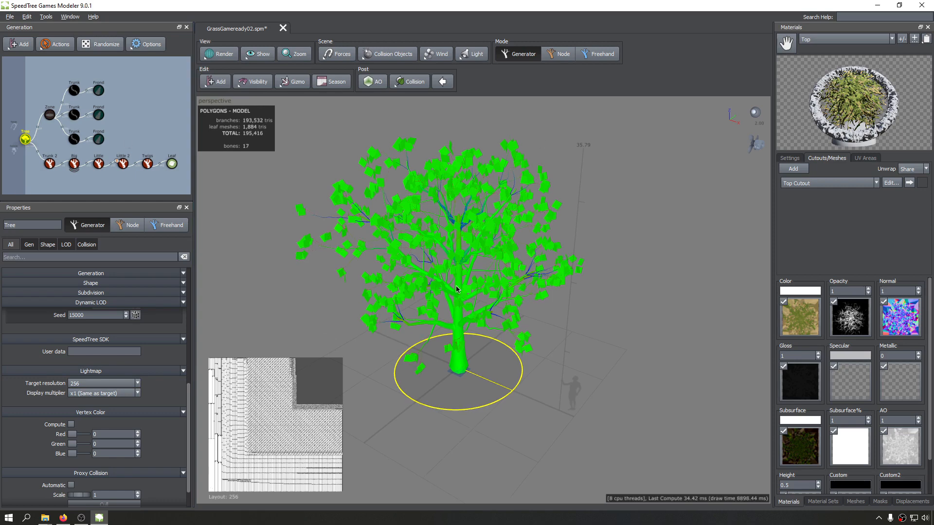
Delete the generator chain from Trunk 2 to Leaf and select the three Frond generators.
left_click_drag(34, 183, 194, 161)
key("Delete")
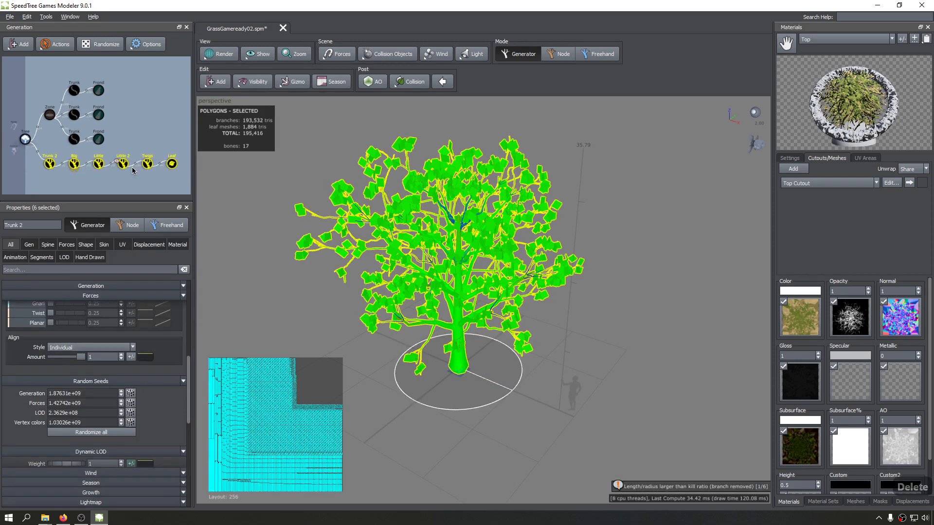
left_click_drag(114, 100, 93, 204)
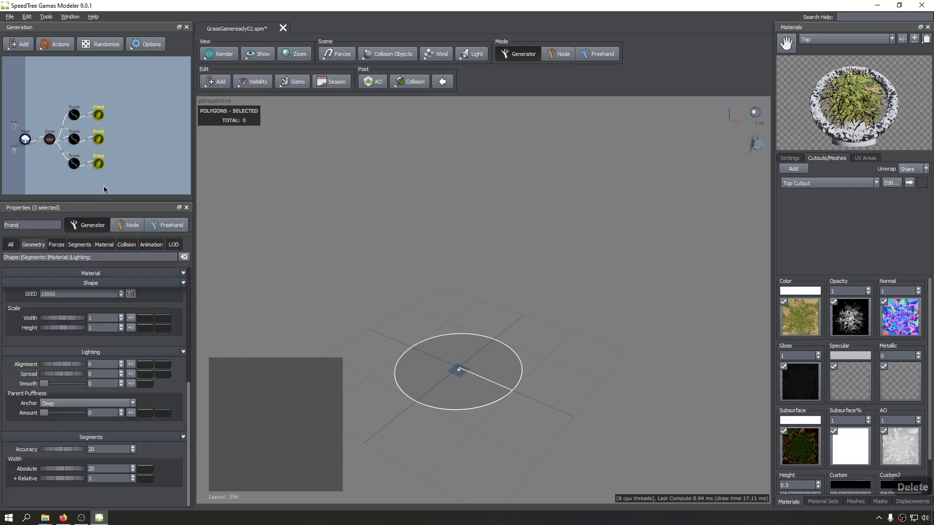
Unhide the three selected Frond generators and inspect the lightmap density colours across the grass field.
key("h")
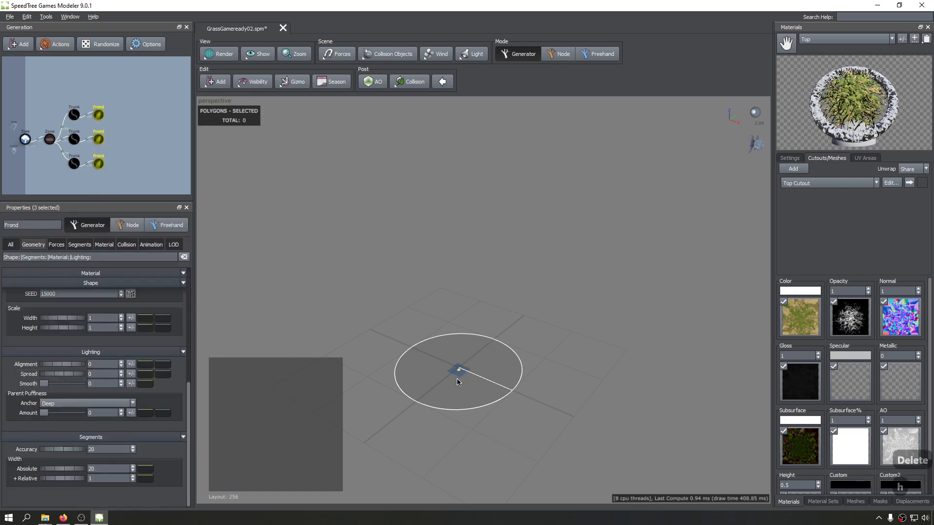
scroll(457, 382, "up", 3)
middle_click_drag(458, 383, 479, 280)
scroll(474, 280, "up", 3)
mouse_move(440, 279)
left_mouse_down()
mouse_move(483, 282)
mouse_move(383, 373)
left_mouse_up()
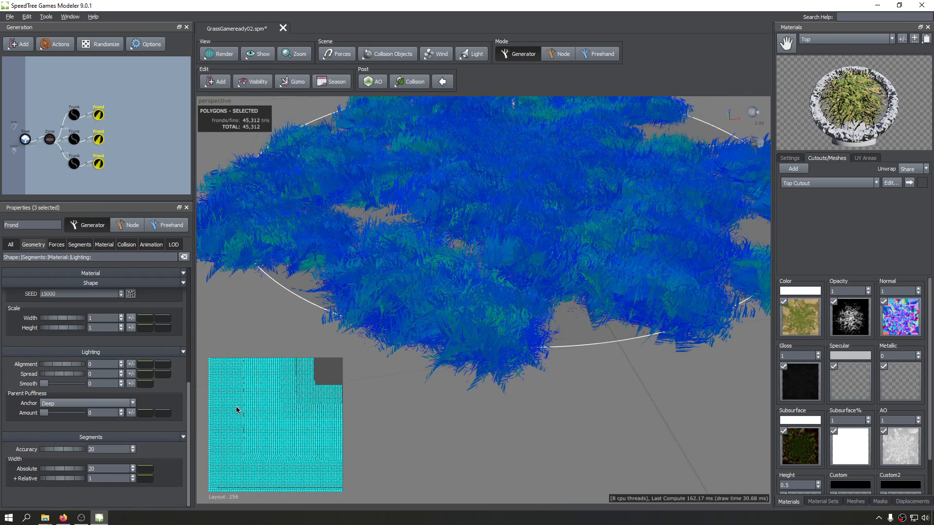
scroll(243, 405, "up", 5)
scroll(470, 352, "down", 8)
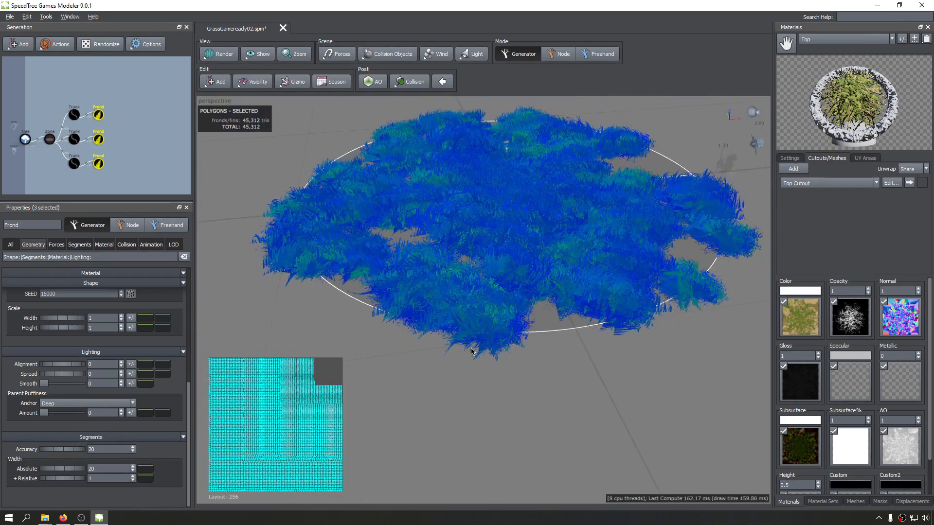
middle_click_drag(472, 348, 472, 361)
left_click_drag(518, 220, 511, 227)
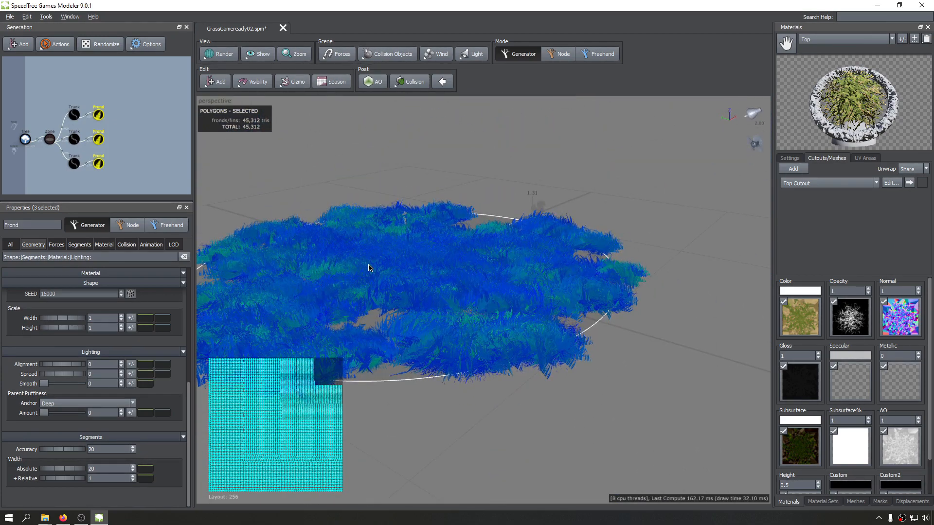
left_click_drag(368, 268, 492, 229)
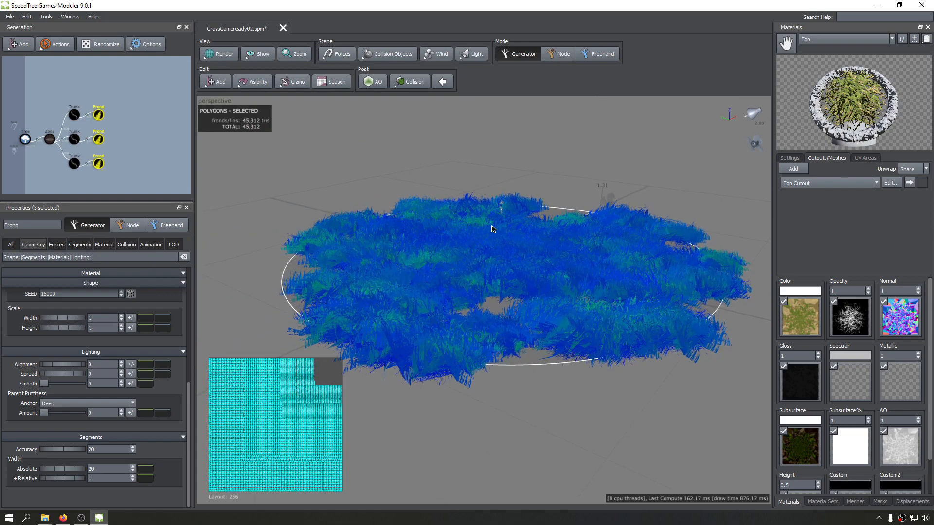
Delete the Zone generator and attach the loose Trunk generators directly to the Tree generator.
left_click(50, 138)
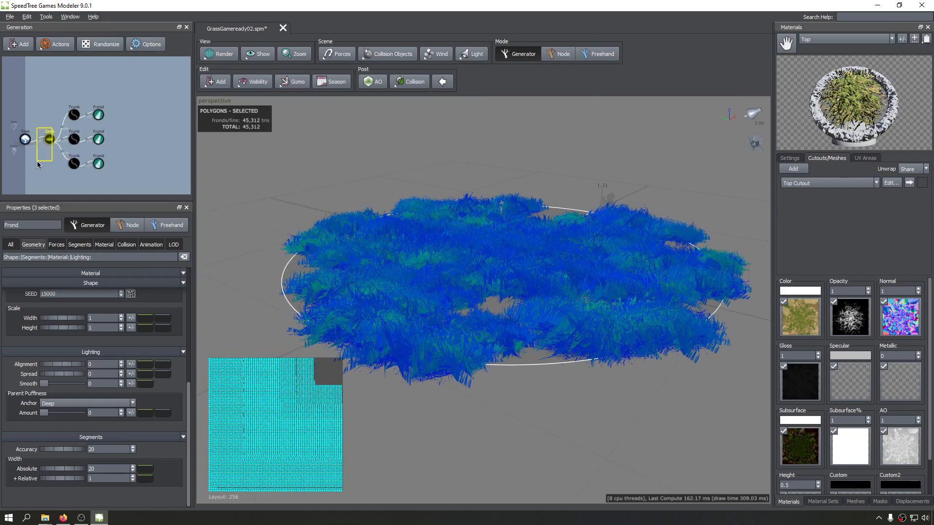
mouse_move(145, 82)
left_mouse_down()
mouse_move(63, 189)
mouse_move(147, 93)
left_mouse_up()
left_click(51, 138)
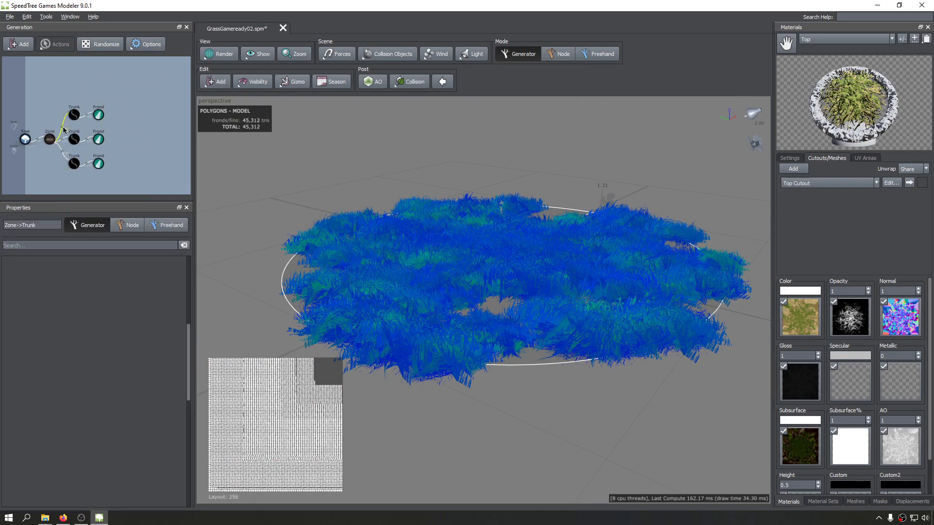
left_click_drag(60, 129, 33, 156)
key("Delete")
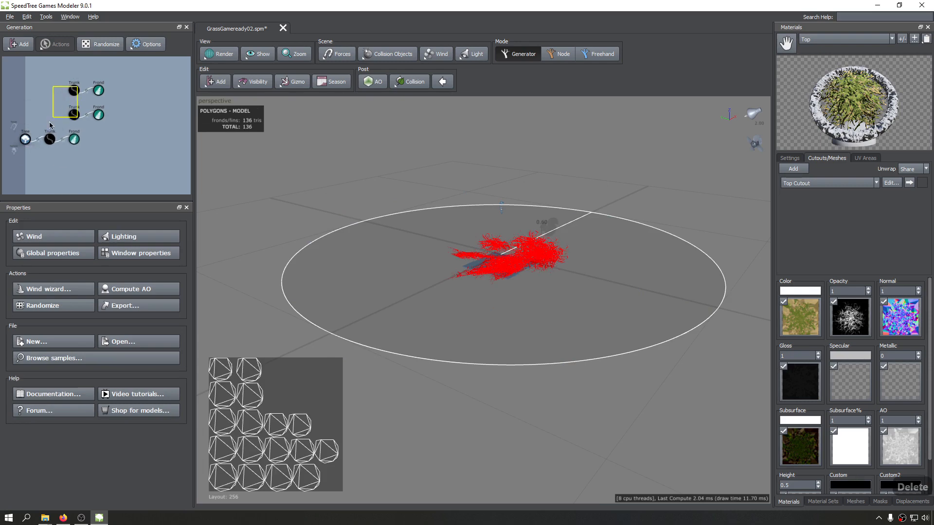
left_click(73, 91)
left_click_drag(73, 95, 25, 139)
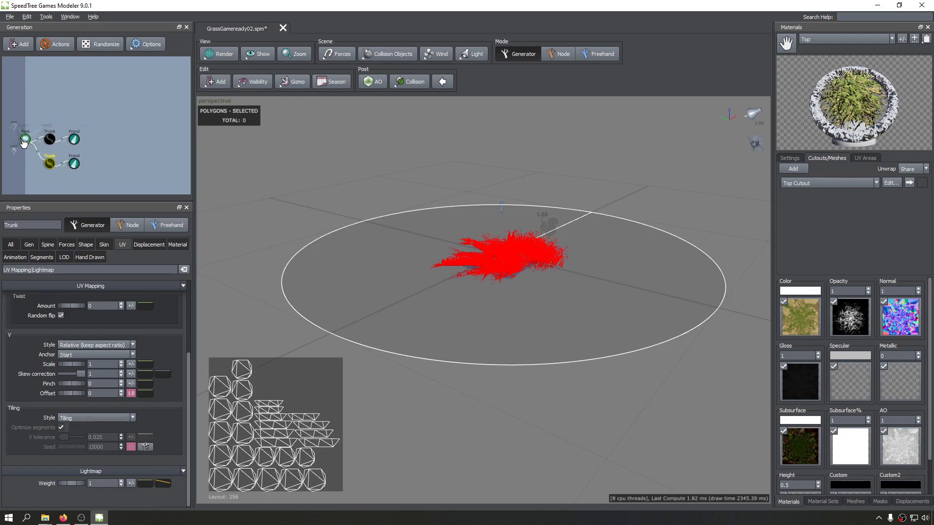
Set the Tree generator's lightmap target resolution to 128 and check the density colours on the grass clump.
left_click(26, 137)
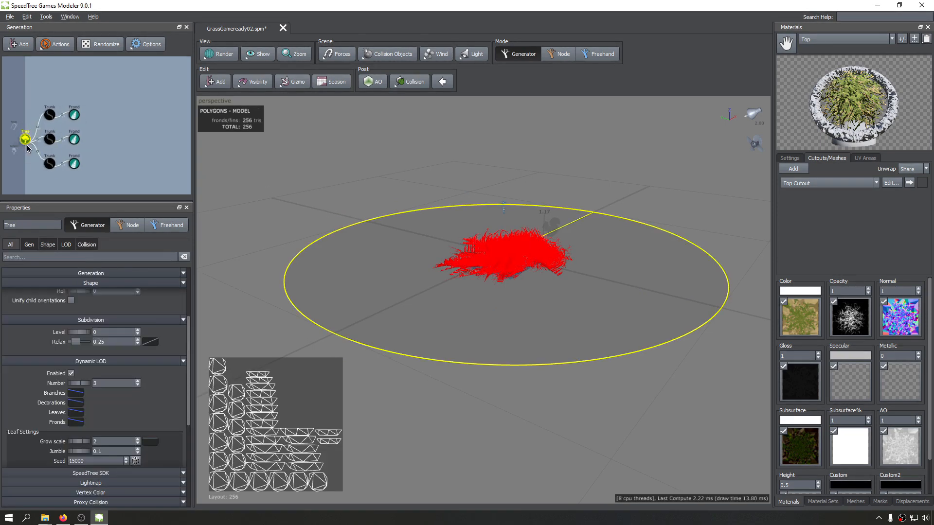
scroll(445, 217, "up", 3)
scroll(6, 376, "down", 5)
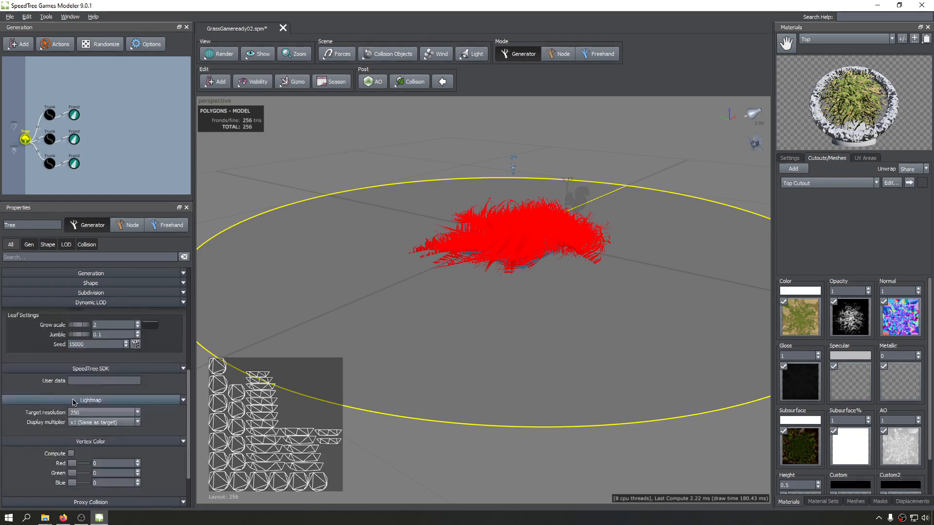
left_click(92, 386)
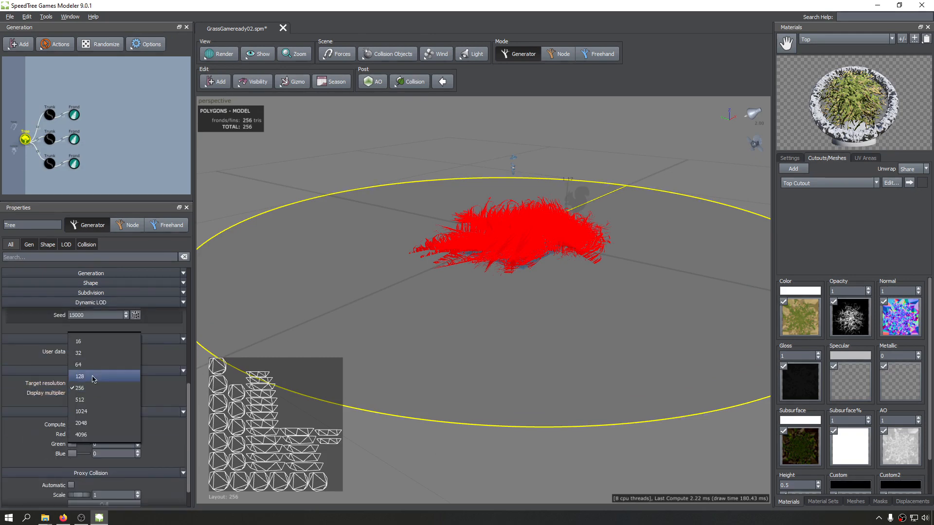
left_click(79, 377)
left_click_drag(559, 249, 322, 253)
scroll(382, 271, "up", 5)
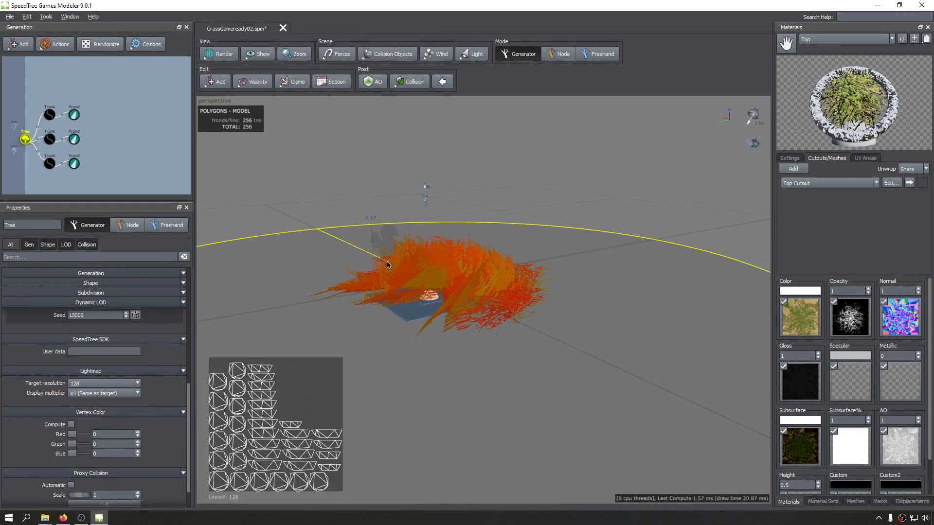
middle_click_drag(457, 253, 498, 267)
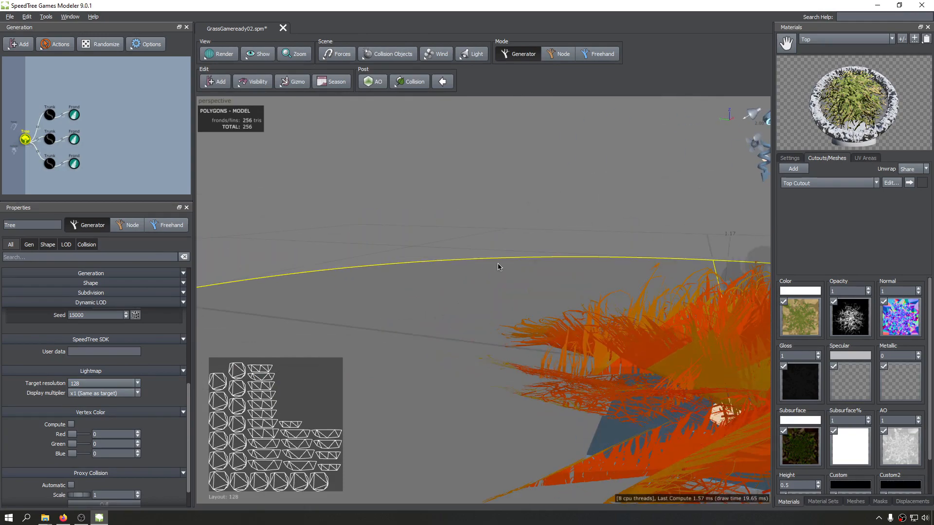
left_click_drag(628, 301, 525, 296)
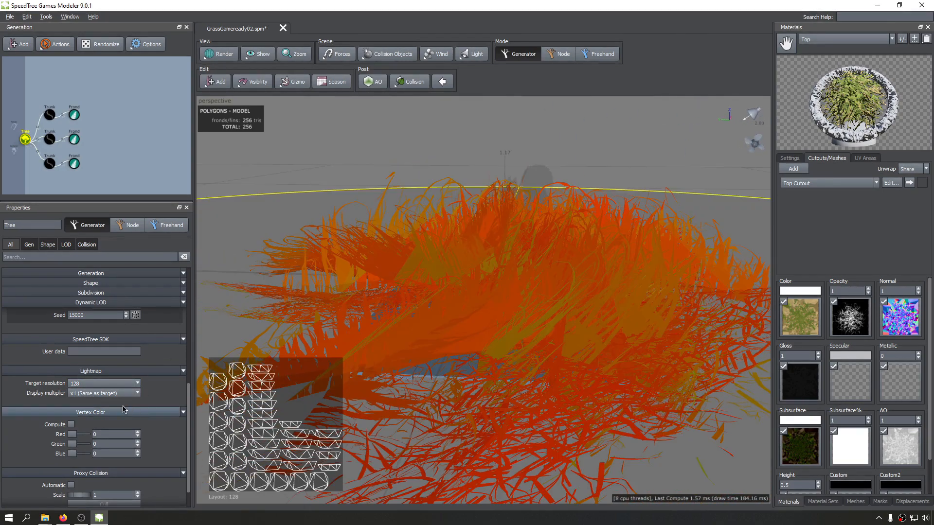
Lower the lightmap target resolution to 64 and view the grass clump's density from above and at ground level.
left_click(112, 384)
left_click(101, 375)
scroll(507, 308, "down", 6)
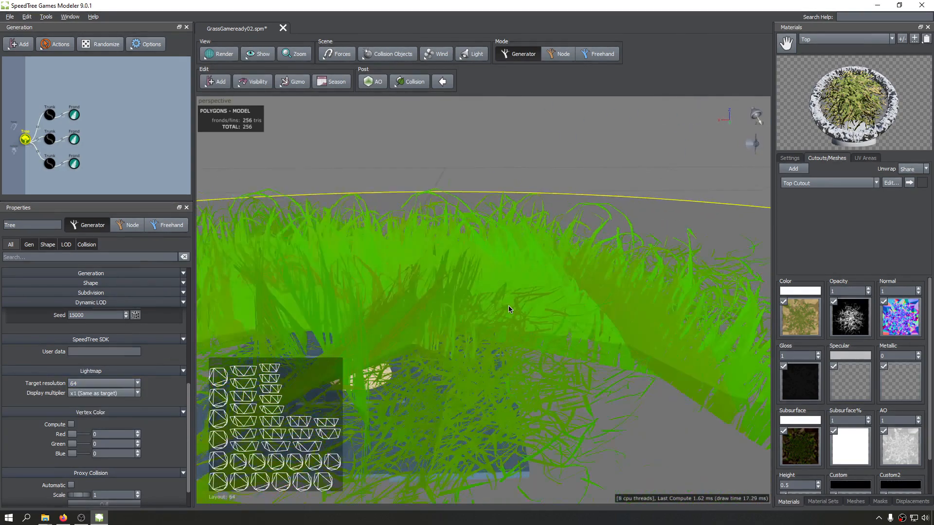
left_click(601, 209)
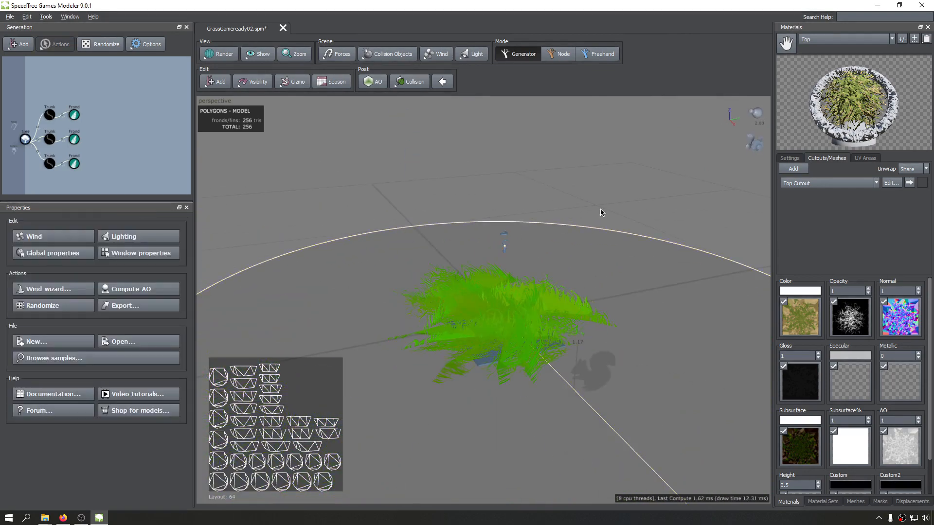
left_click_drag(601, 209, 624, 187)
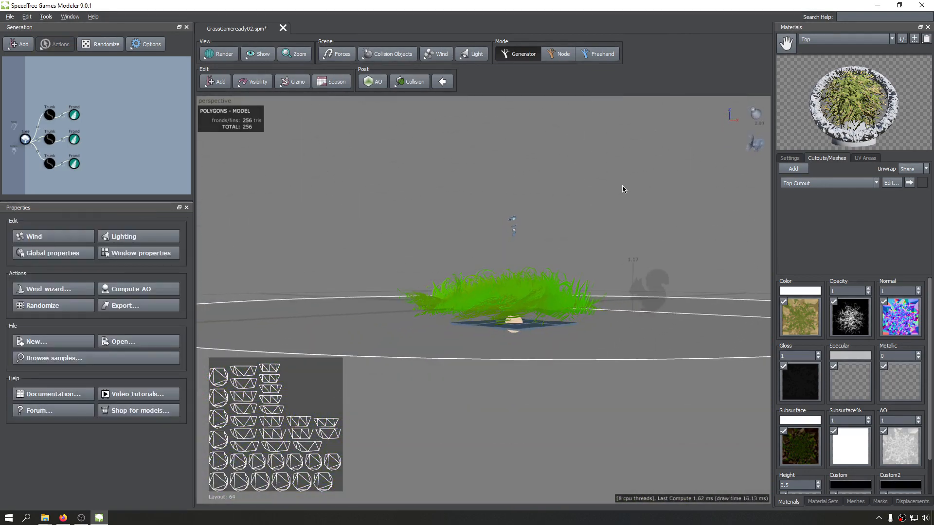
left_click_drag(565, 206, 453, 256)
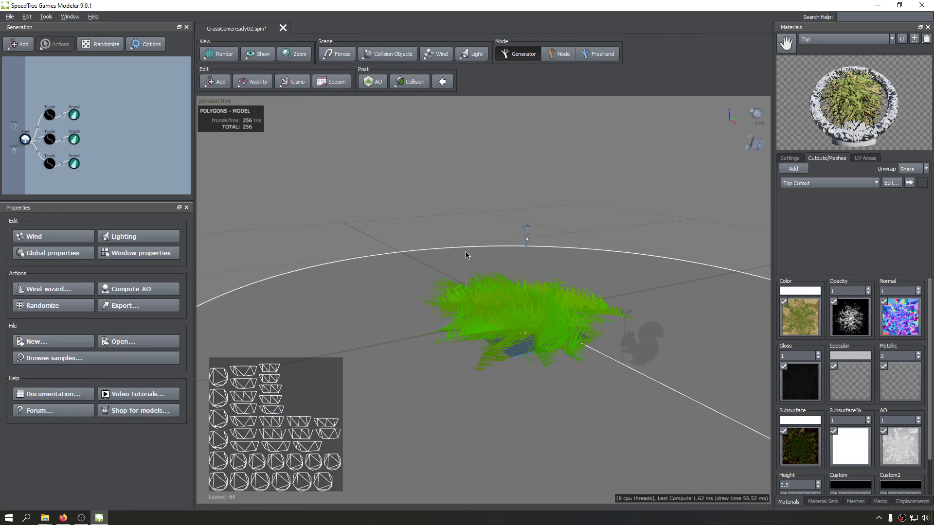
left_click_drag(466, 255, 440, 258)
Set the Tree generator's lightmap target resolution to 32.
left_click_drag(103, 92, 76, 195)
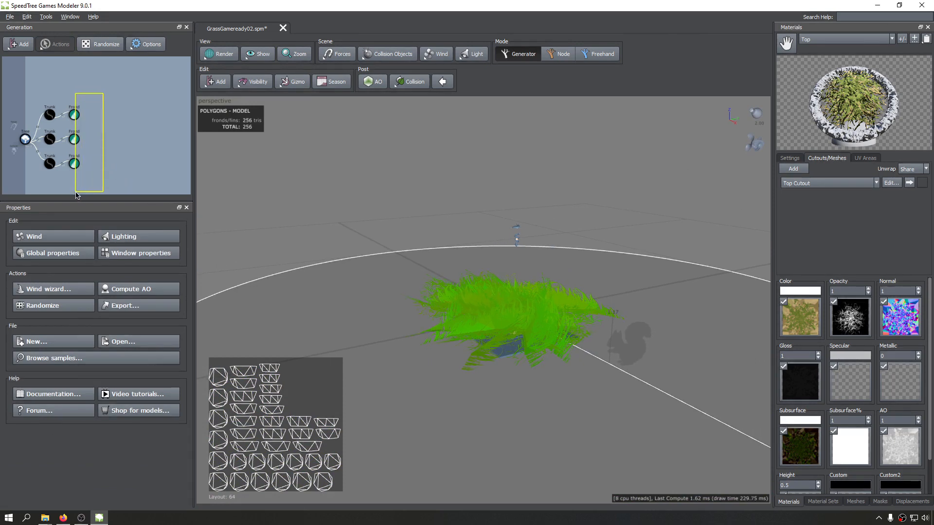
left_click(25, 140)
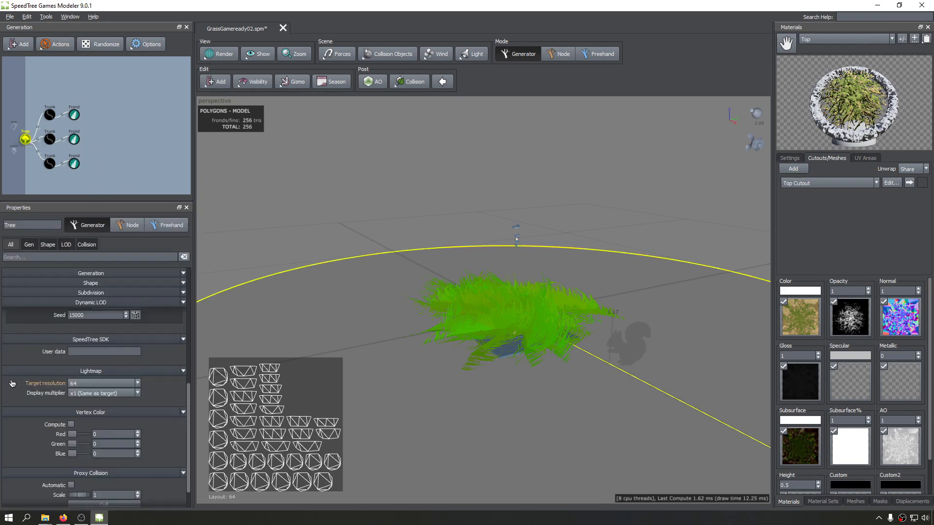
left_click(116, 384)
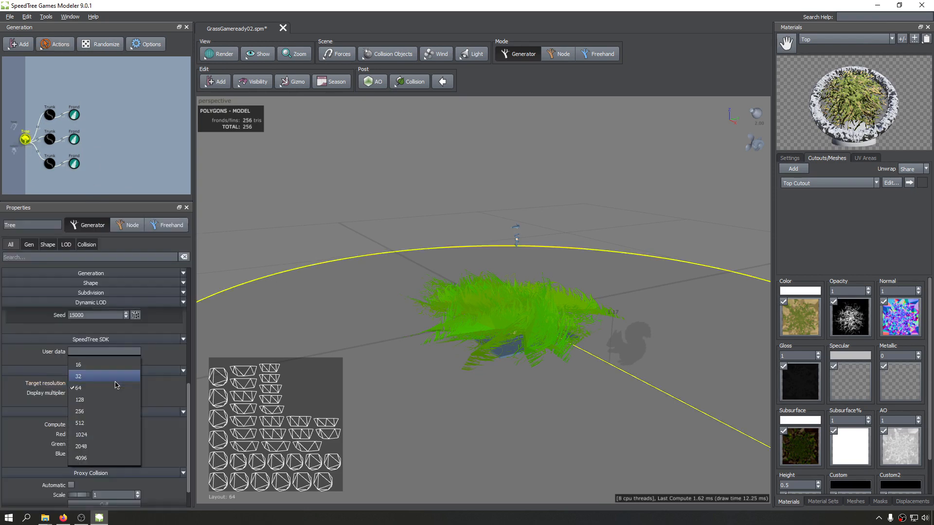
left_click(104, 376)
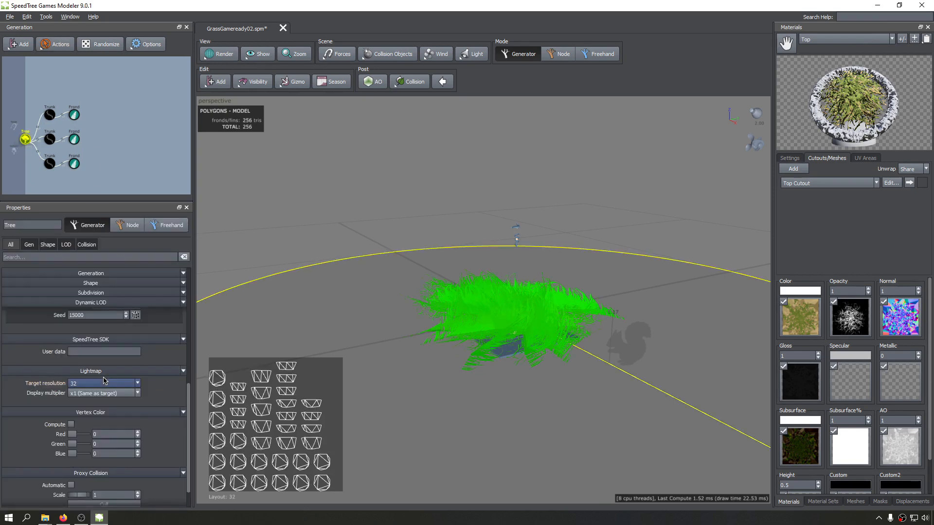
Examine the grass clump's lightmap density colours and UV layout from several angles and distances.
left_click_drag(467, 336, 640, 261)
scroll(527, 327, "down", 3)
scroll(527, 327, "up", 5)
scroll(446, 268, "down", 3)
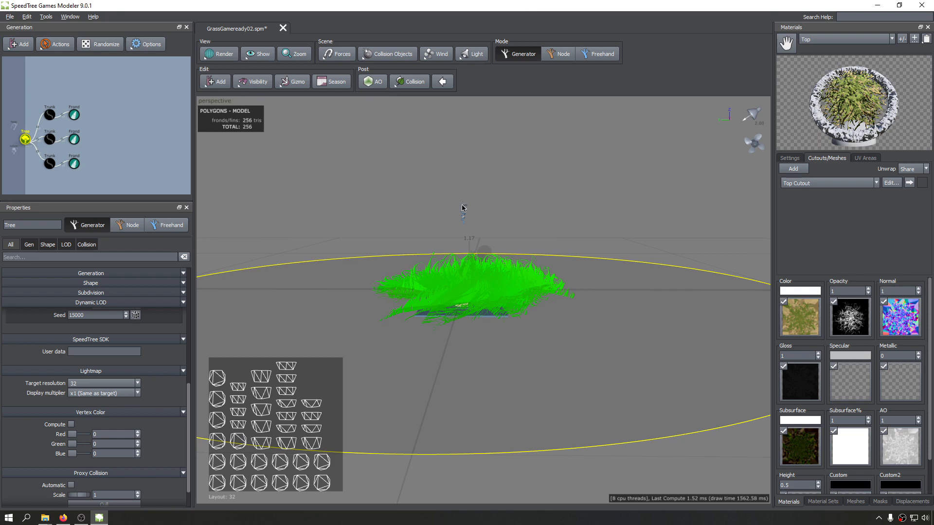
left_click_drag(325, 228, 320, 264)
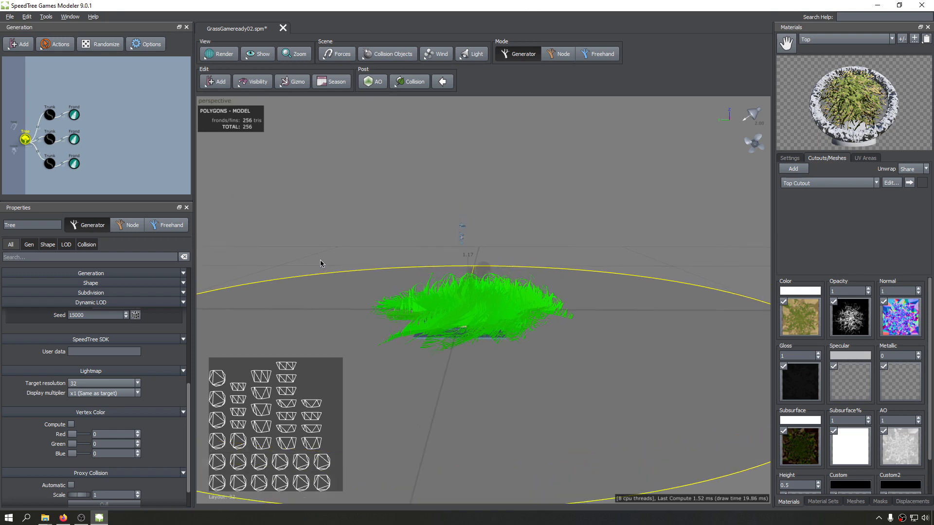
left_click_drag(486, 302, 380, 317)
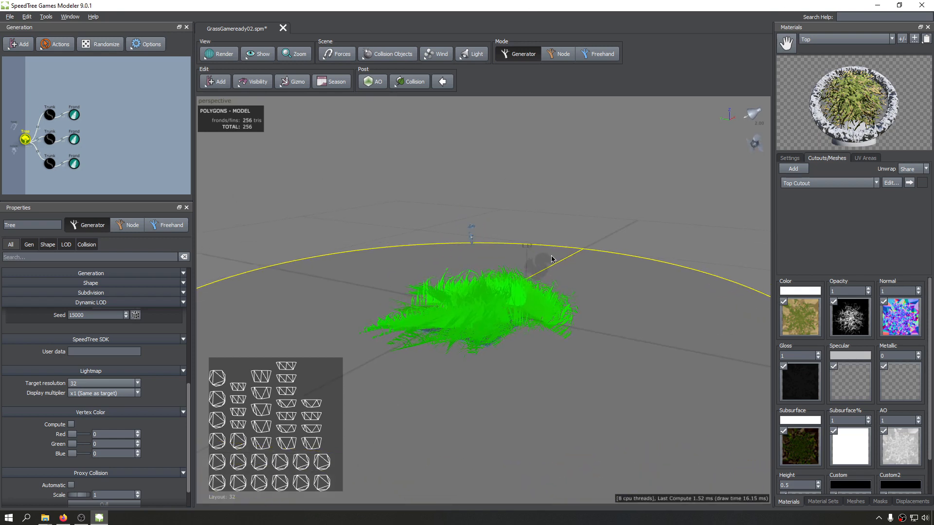
mouse_move(552, 259)
left_mouse_down()
mouse_move(504, 269)
mouse_move(458, 249)
left_mouse_up()
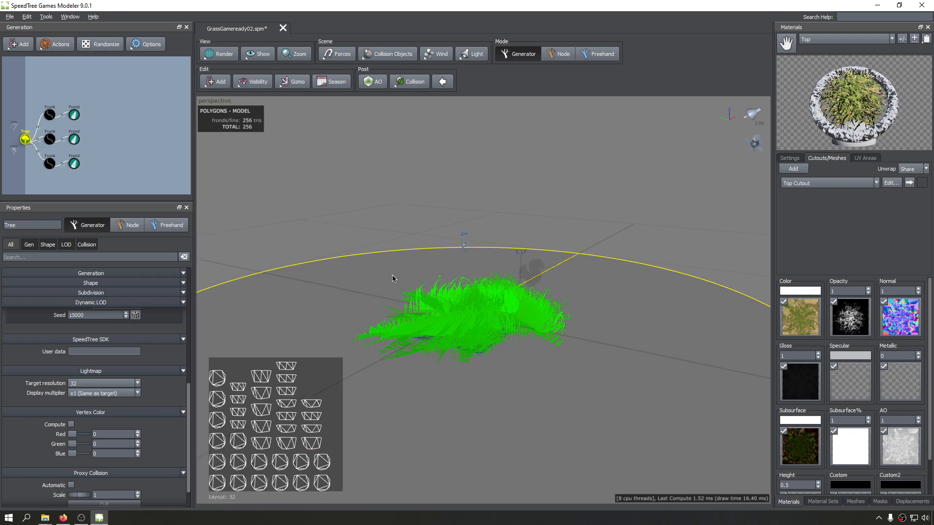
left_click_drag(385, 276, 692, 277)
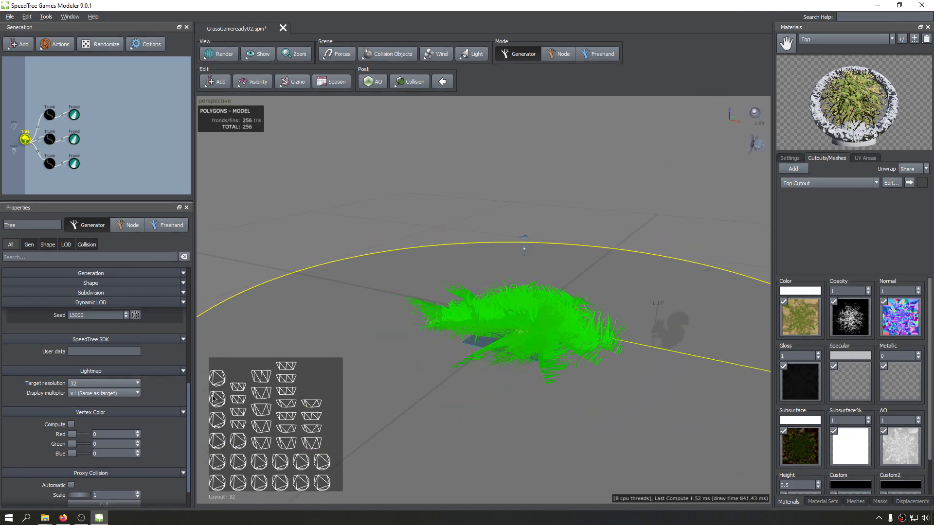
left_click_drag(494, 299, 491, 333)
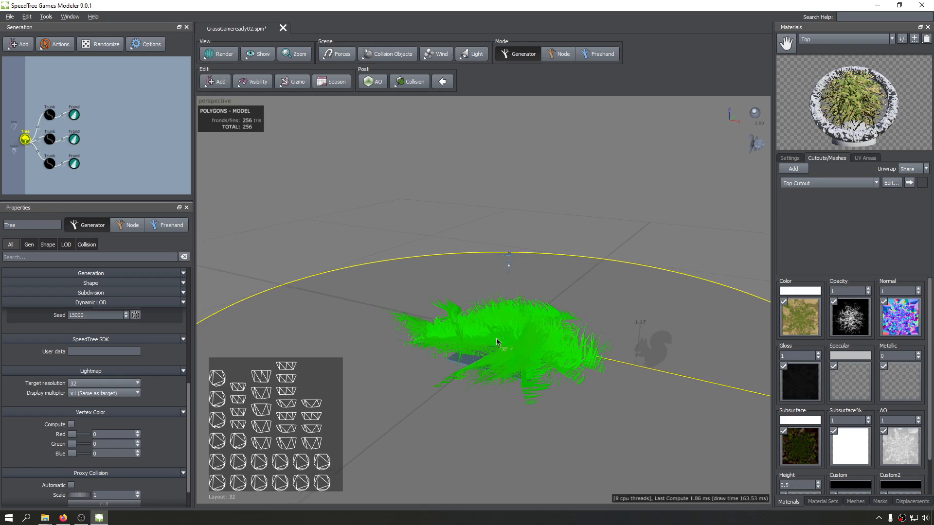
left_click_drag(351, 238, 507, 249)
scroll(437, 269, "down", 5)
left_click_drag(435, 272, 530, 267)
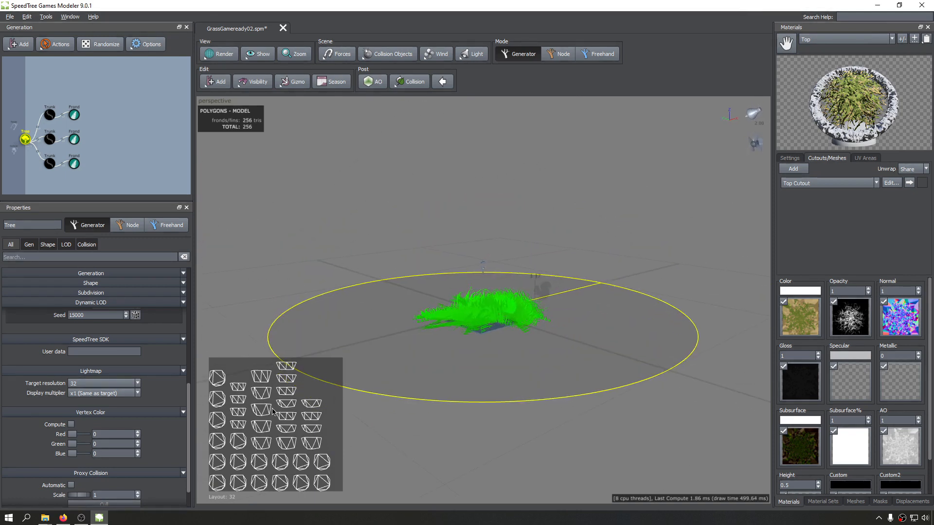
left_click_drag(273, 412, 441, 400)
left_click_drag(588, 202, 704, 220)
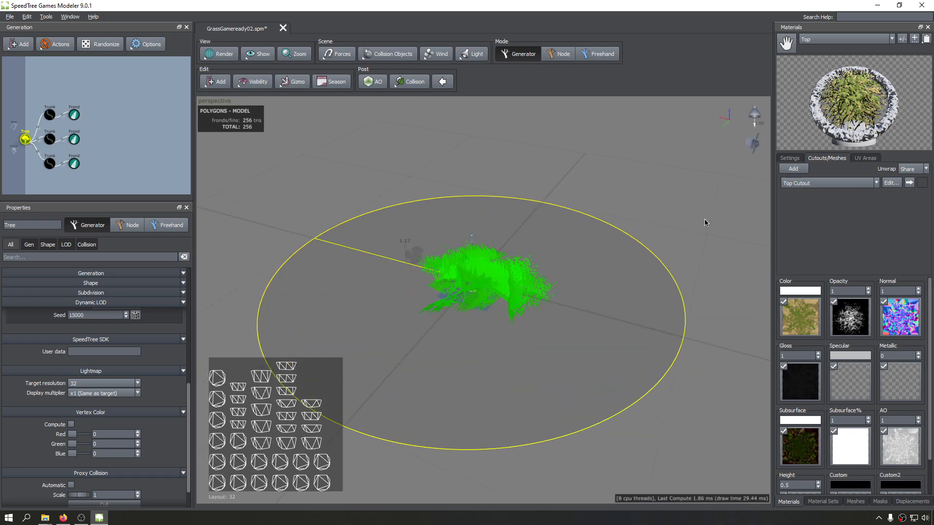
middle_click_drag(464, 174, 456, 202)
scroll(456, 204, "down", 5)
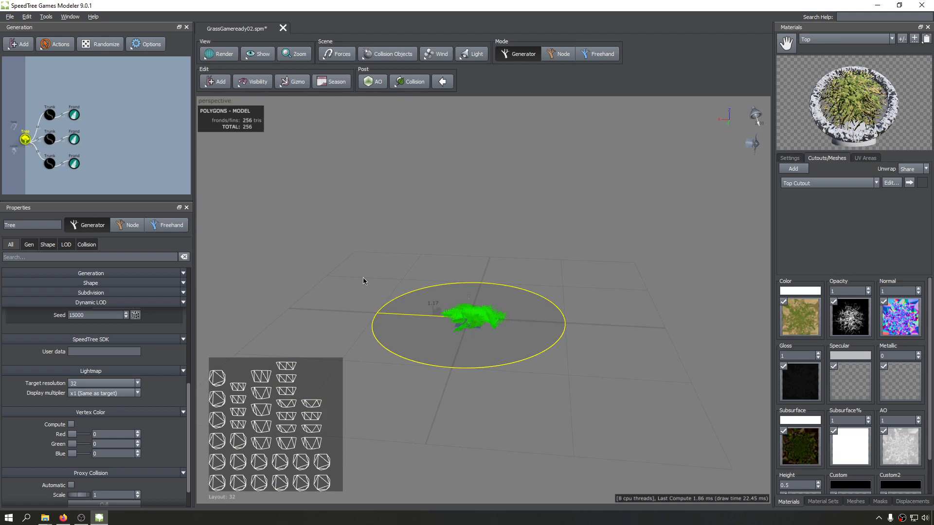
left_click_drag(363, 281, 543, 228)
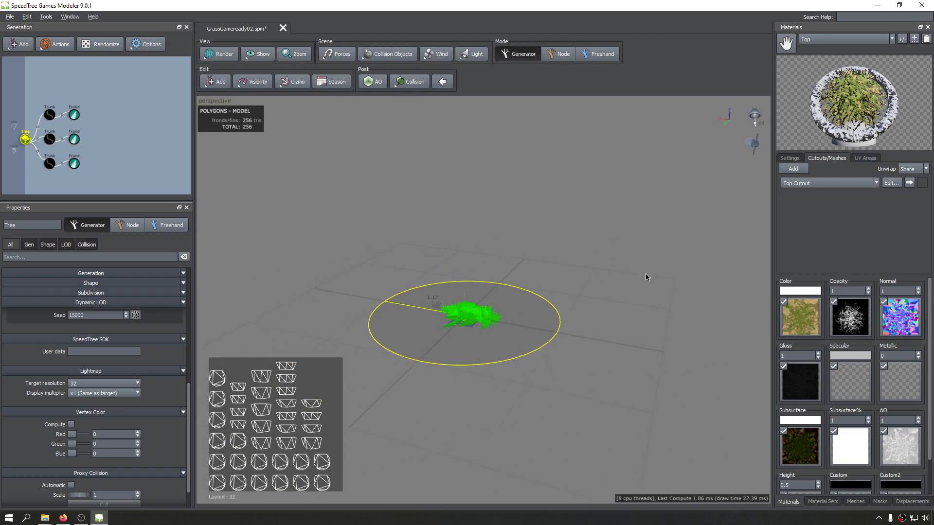
middle_click_drag(556, 313, 551, 313)
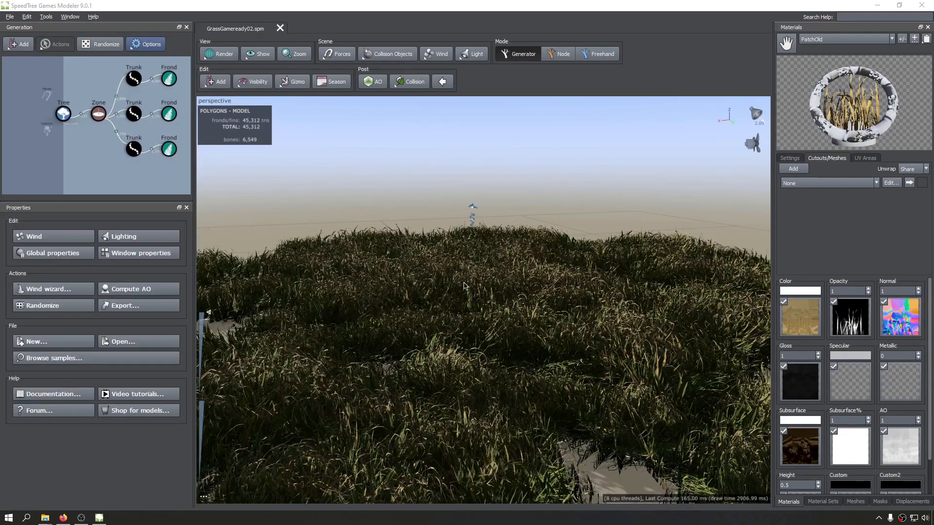
View the whole shaded grass field with its Zone generator from farther away.
left_click_drag(457, 286, 515, 277)
scroll(515, 278, "down", 5)
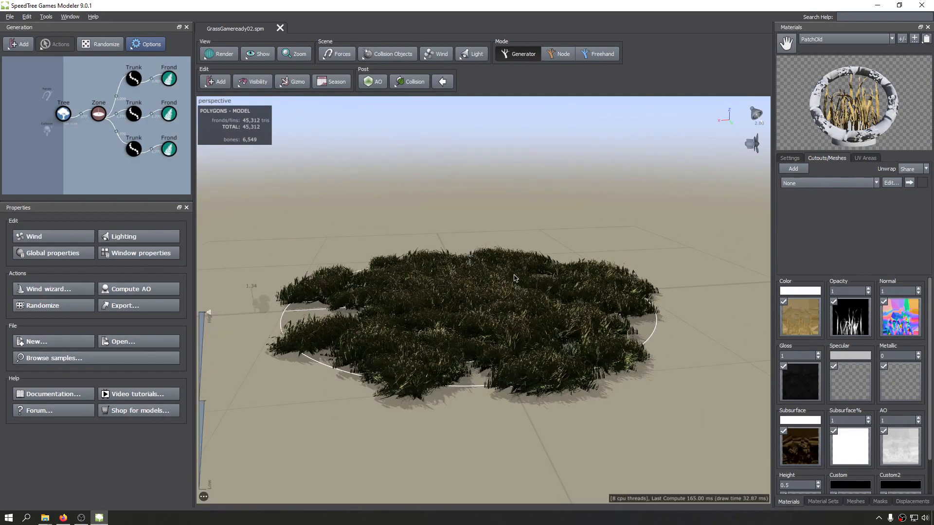
Examine the shaded grass field from above, close up at ground level and from farther around its edge.
left_click_drag(451, 295, 630, 291)
middle_click_drag(630, 291, 355, 331)
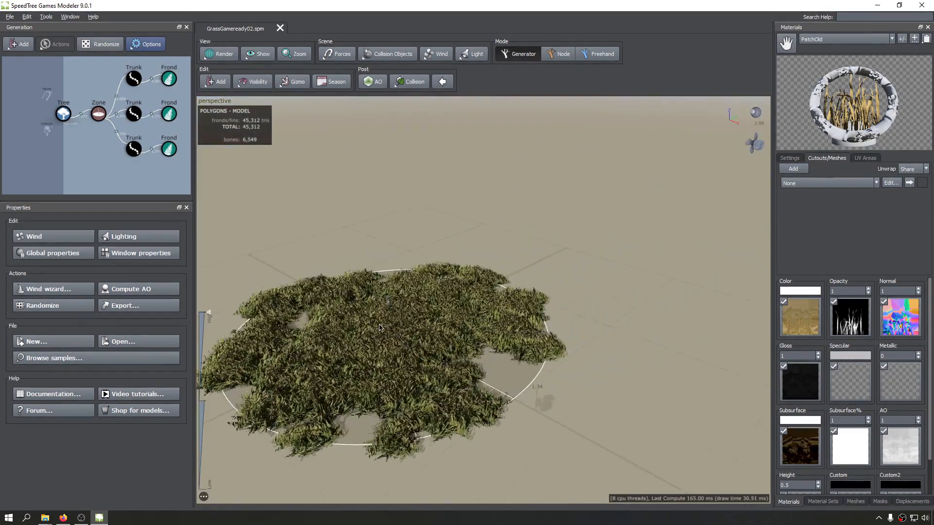
scroll(355, 331, "down", 4)
scroll(389, 320, "up", 8)
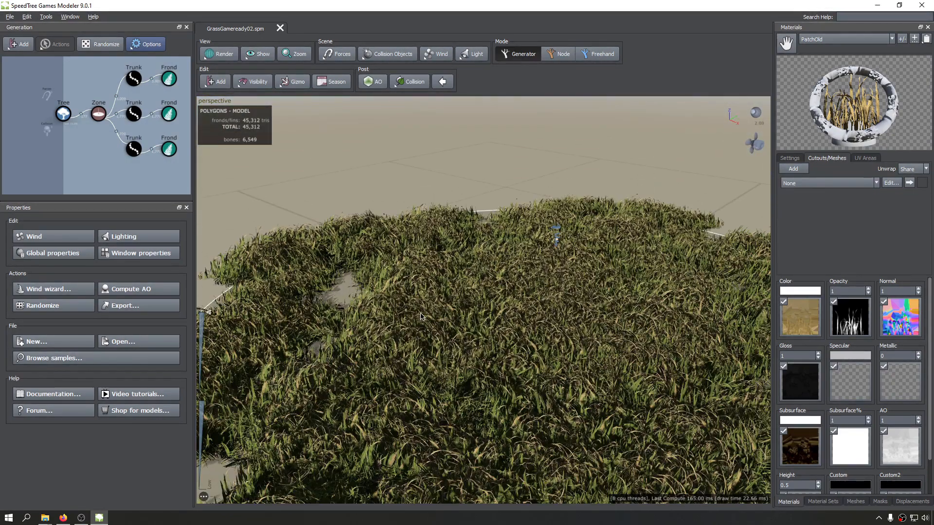
left_click_drag(375, 309, 455, 310)
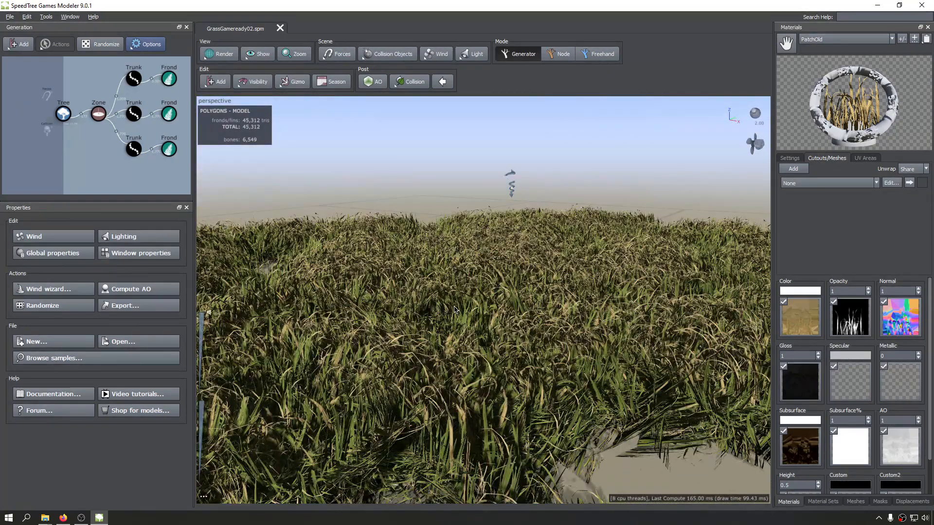
scroll(455, 310, "down", 5)
left_click_drag(519, 294, 344, 306)
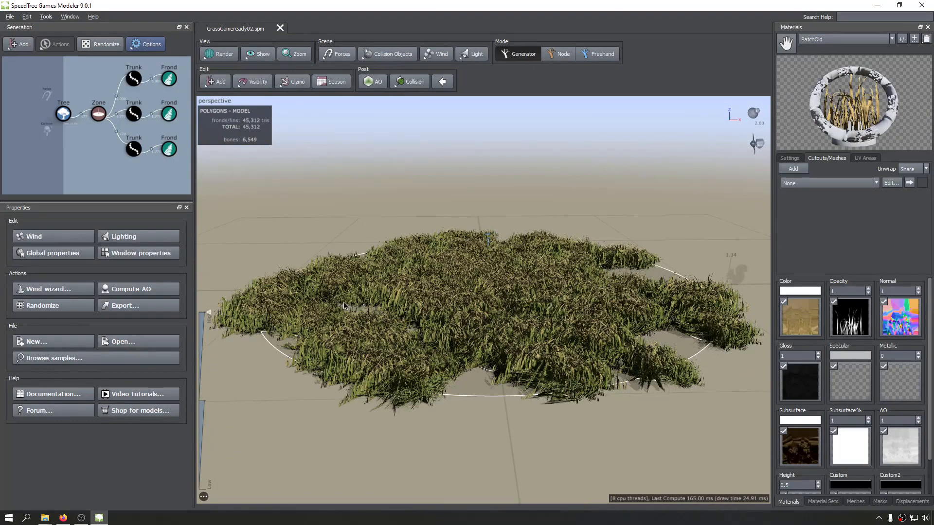
left_click_drag(467, 255, 467, 253)
left_click_drag(331, 293, 37, 295)
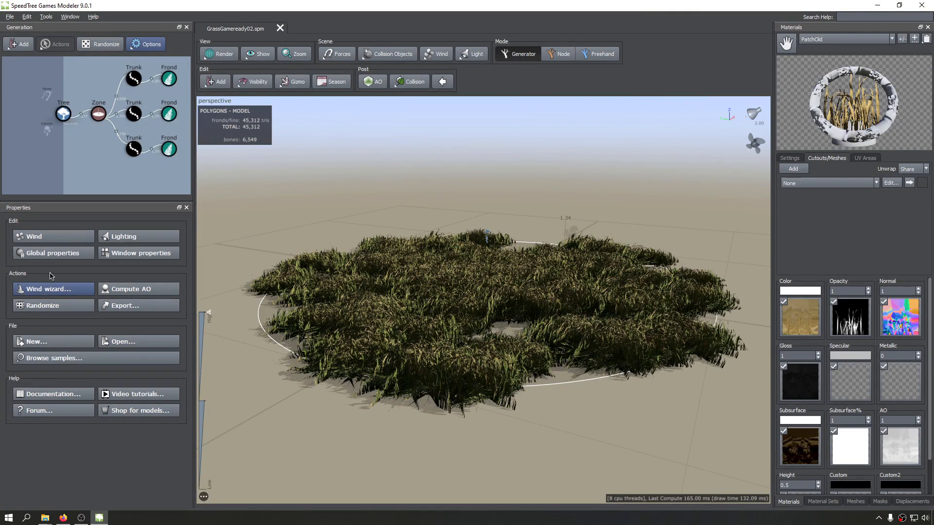
Set up the Wind Wizard with Grass as the model type, Calm conditions and the speed/quality balance at full quality.
left_click(46, 17)
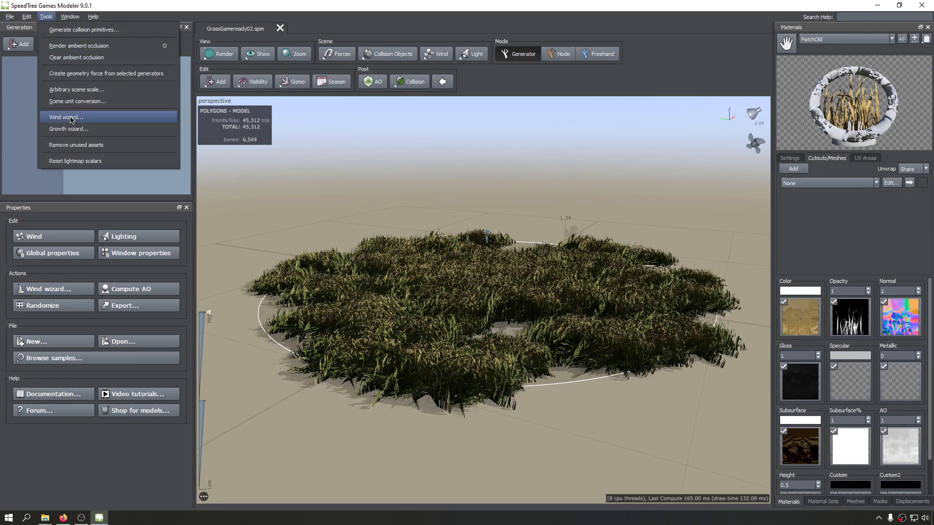
left_click(69, 117)
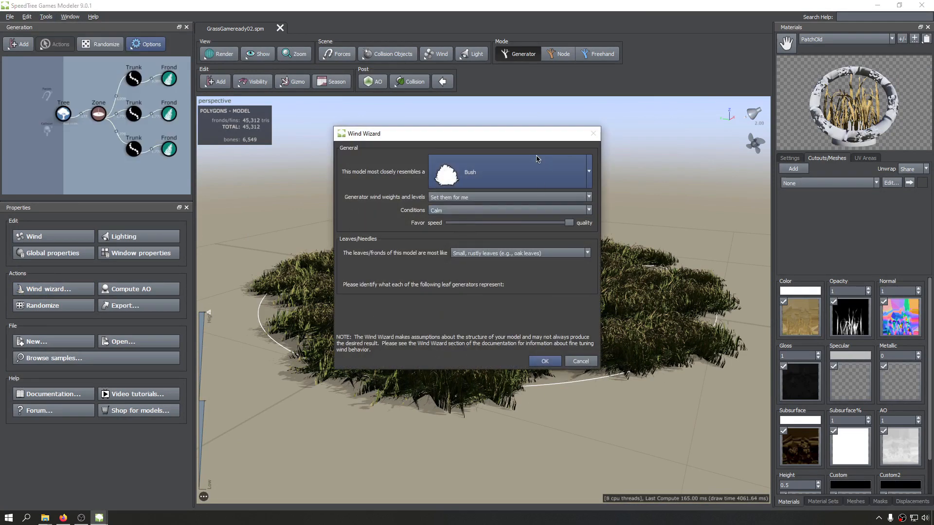
left_click(549, 171)
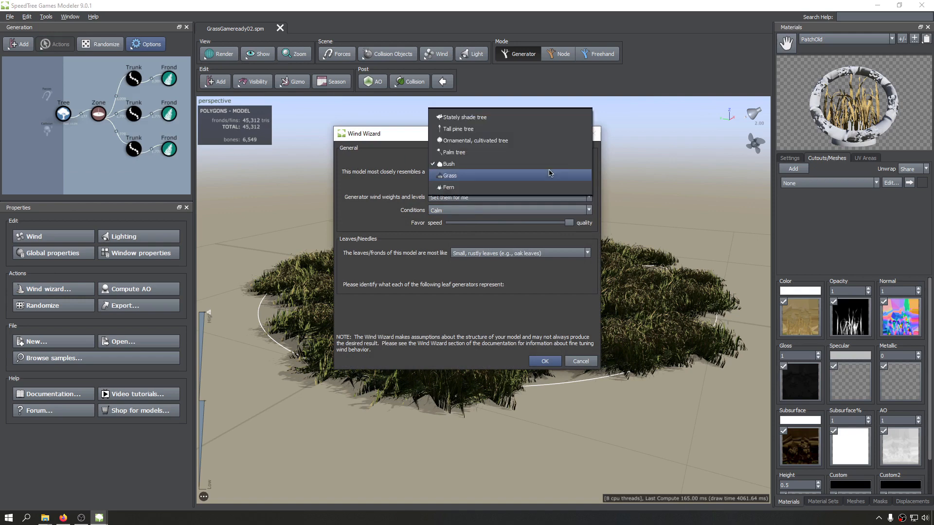
left_click(455, 175)
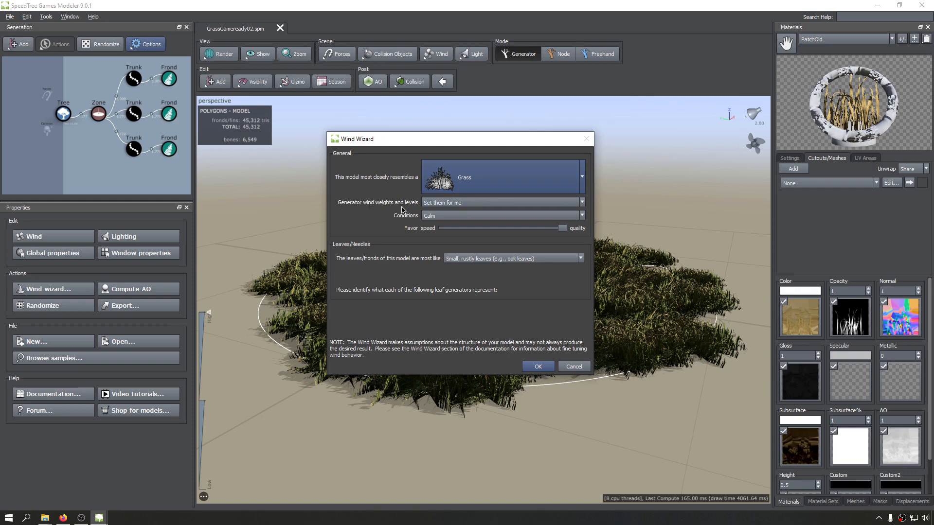
left_click(434, 217)
left_click(430, 220)
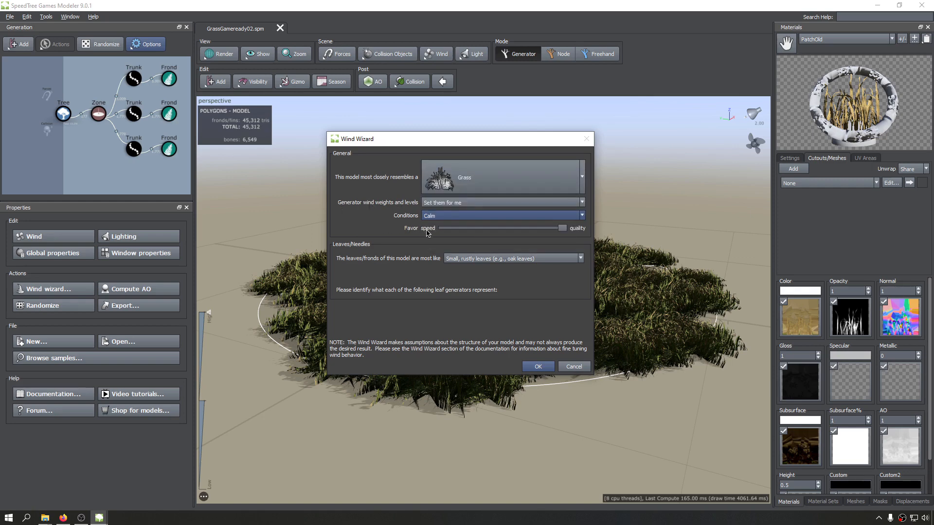
left_click(565, 228)
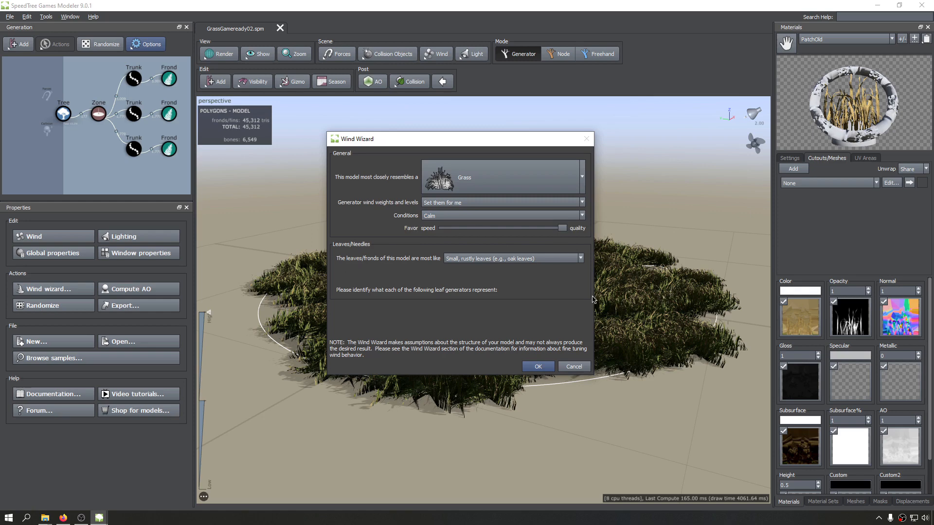
Keep Small, rustly leaves as the leaf/frond type and apply the Wind Wizard to the grass.
left_click(557, 264)
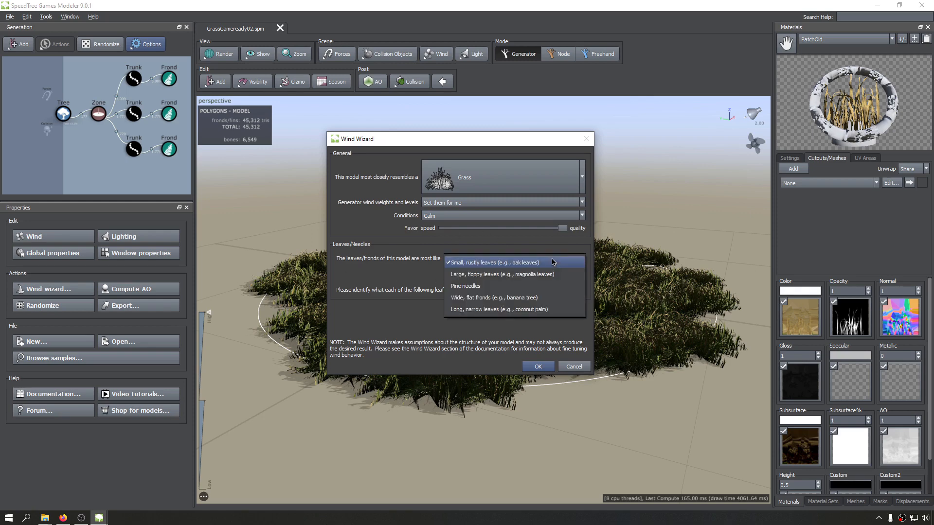
left_click(553, 262)
left_click(553, 261)
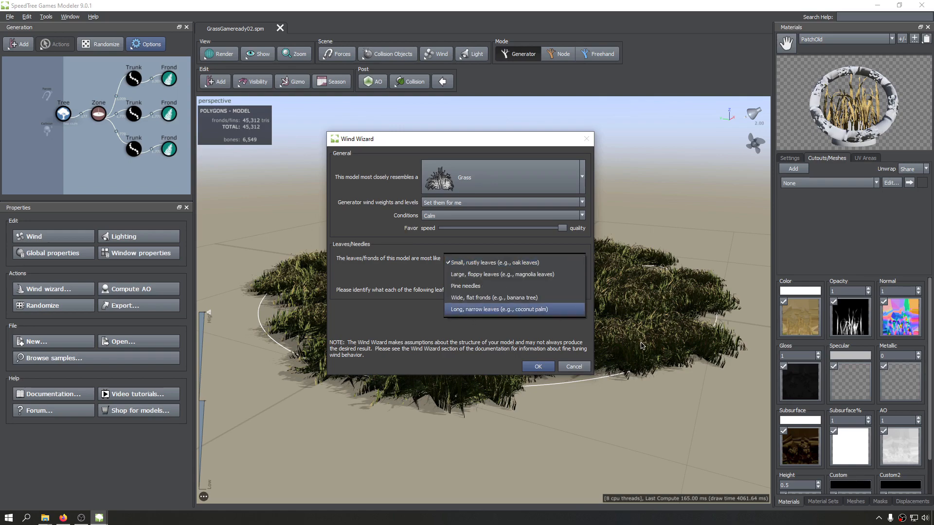
left_click(490, 265)
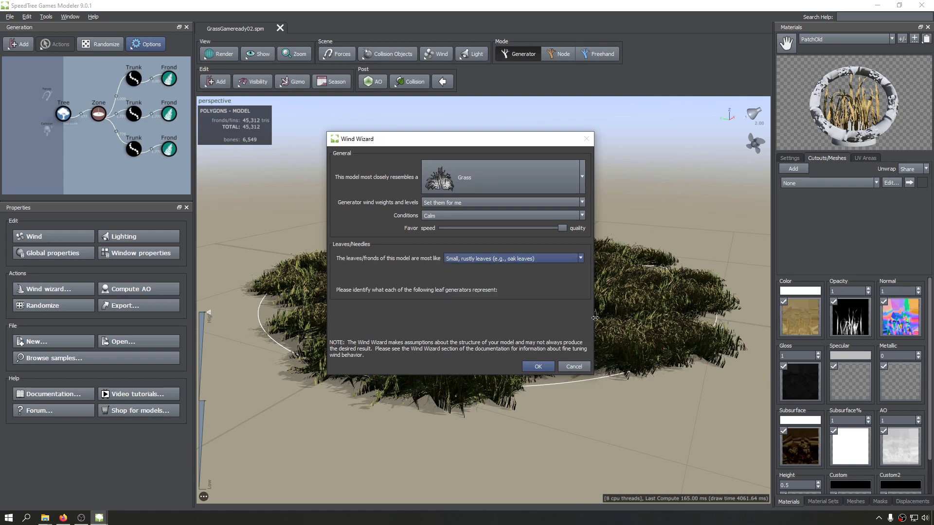
left_click(540, 368)
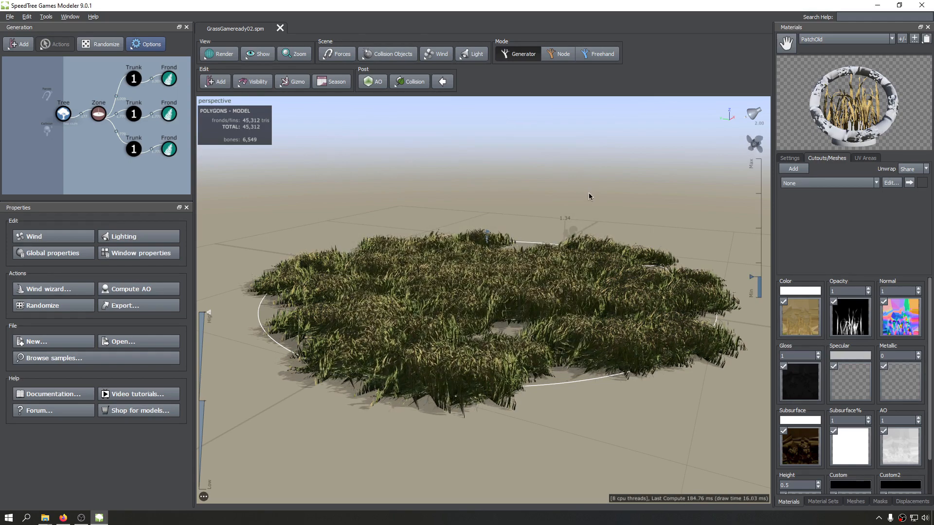
Raise the wind strength close to its maximum and inspect the grass's wind motion close up.
scroll(482, 213, "up", 6)
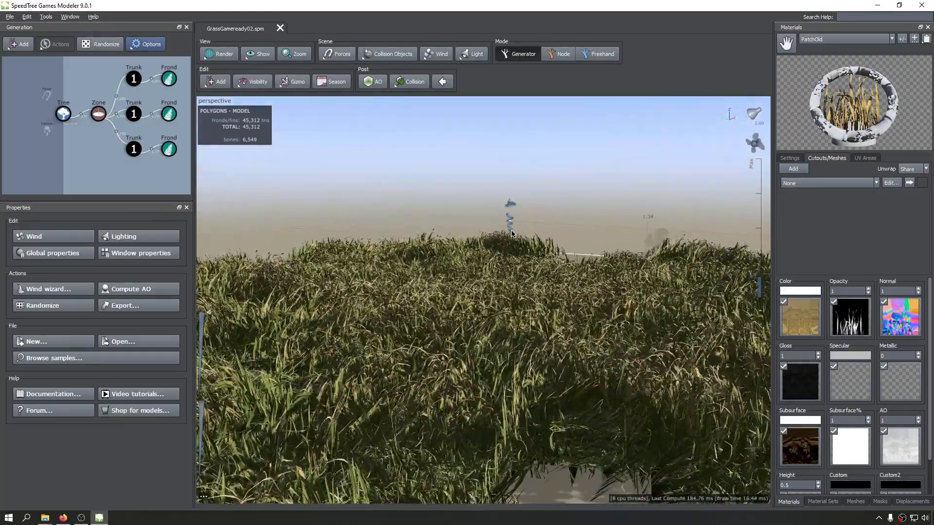
scroll(551, 228, "down", 4)
left_click_drag(565, 221, 606, 200)
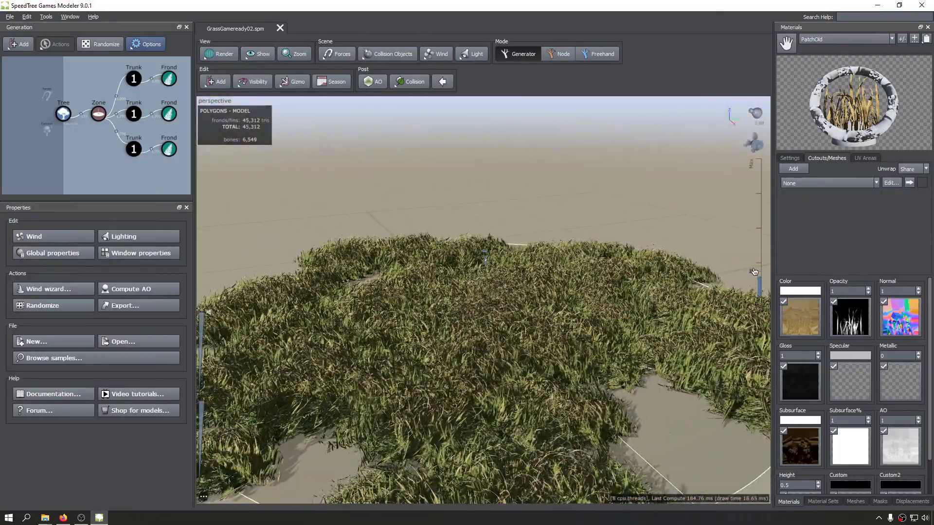
left_click_drag(759, 233, 759, 189)
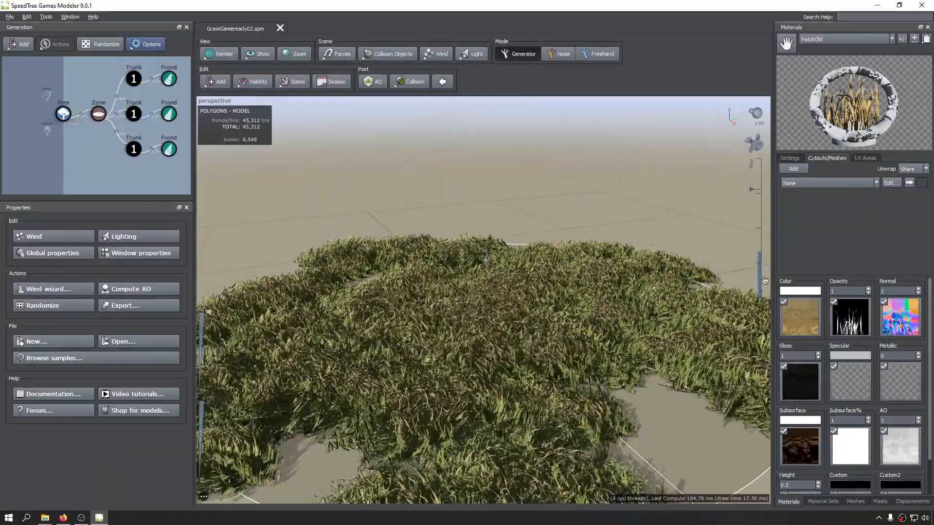
scroll(462, 360, "up", 5)
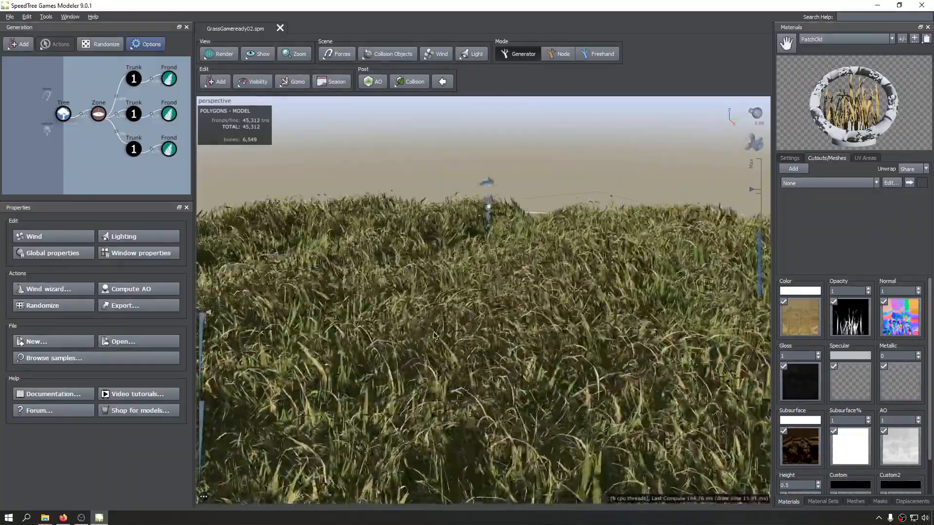
left_click_drag(457, 367, 479, 316)
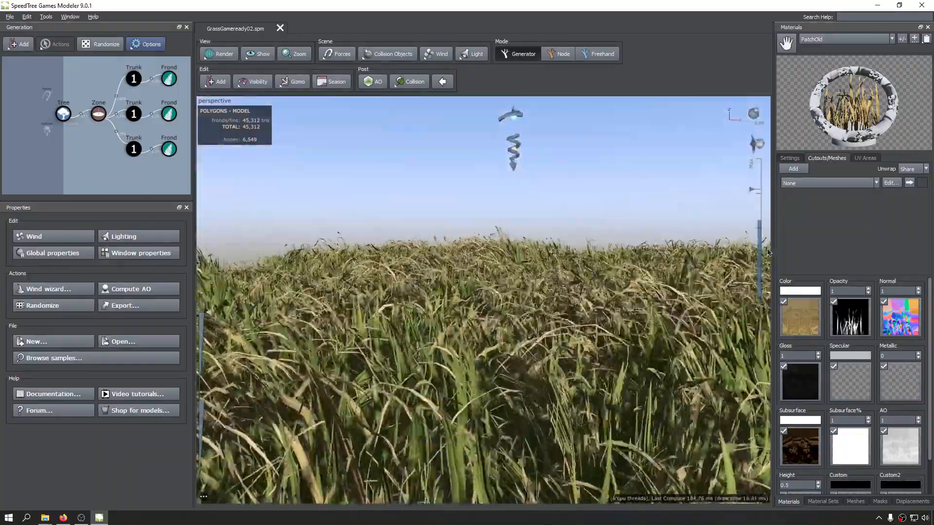
Lower the wind strength to slightly below the middle of its range, view the whole field, and disable the wind.
left_click_drag(757, 190, 756, 238)
scroll(425, 257, "down", 10)
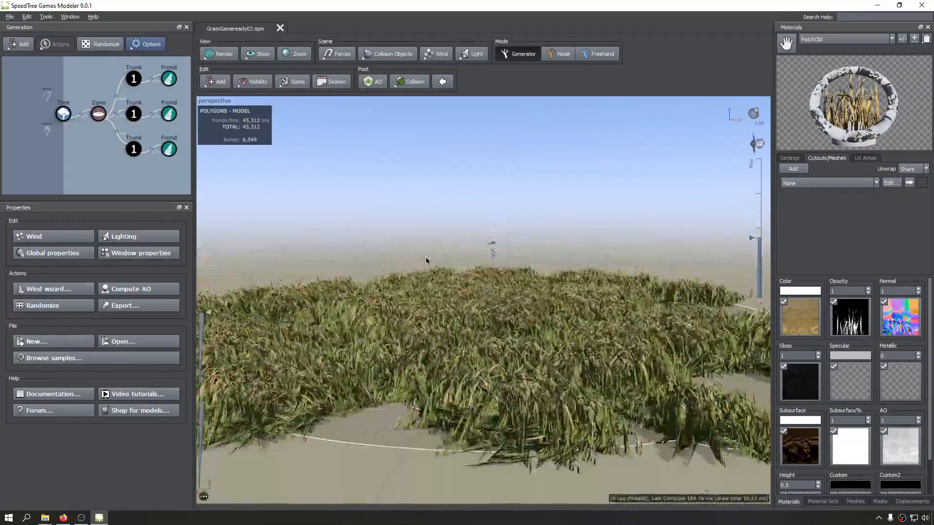
left_click_drag(467, 266, 621, 236)
scroll(470, 314, "down", 3)
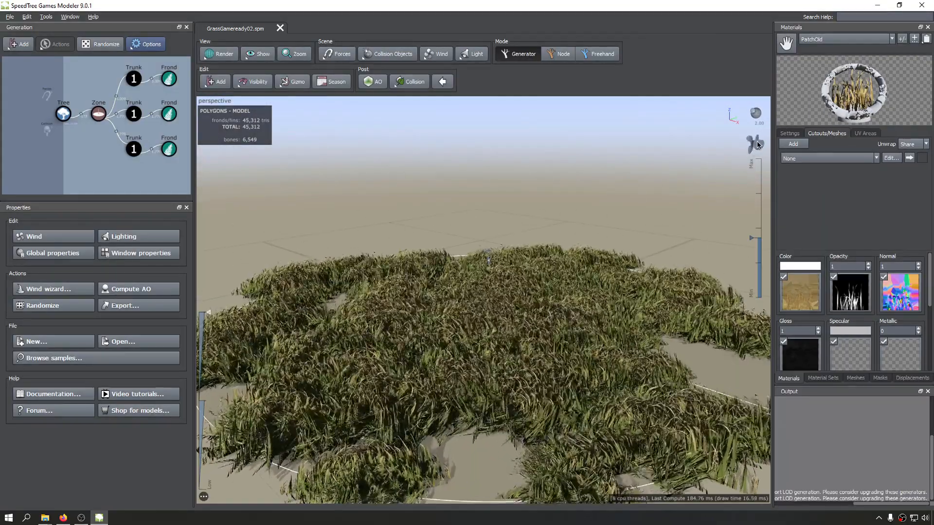
right_click(758, 142)
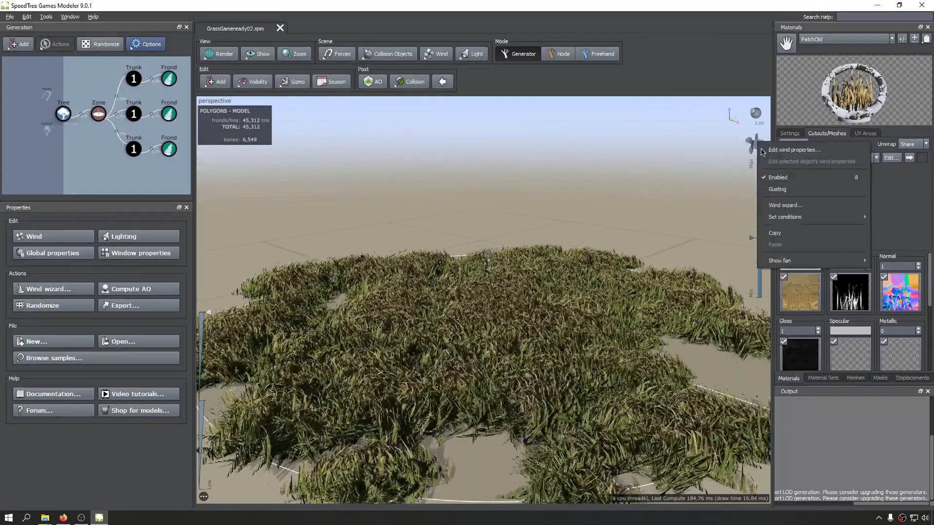
left_click(778, 177)
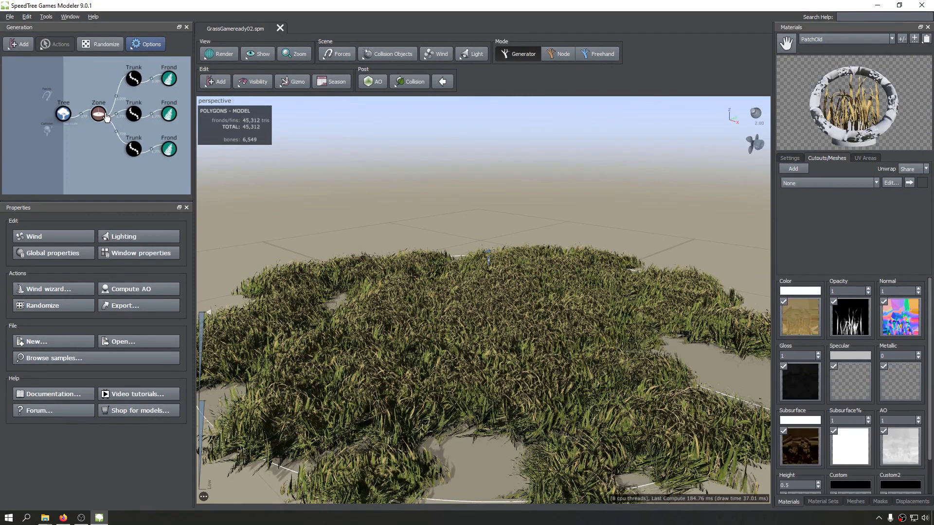
Add a Trunk generator to the Tree generator so a full tree trunk rises from the grass field.
left_click(58, 115)
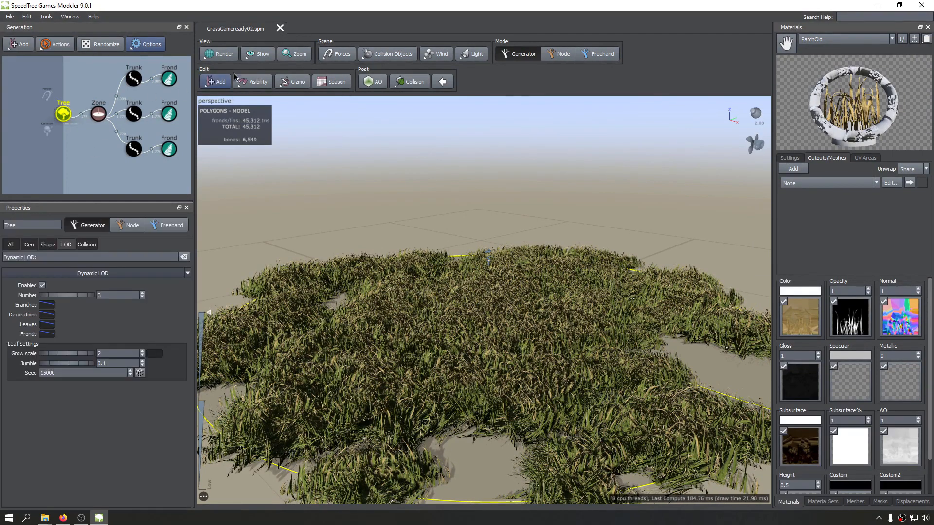
left_click(219, 88)
left_click(237, 96)
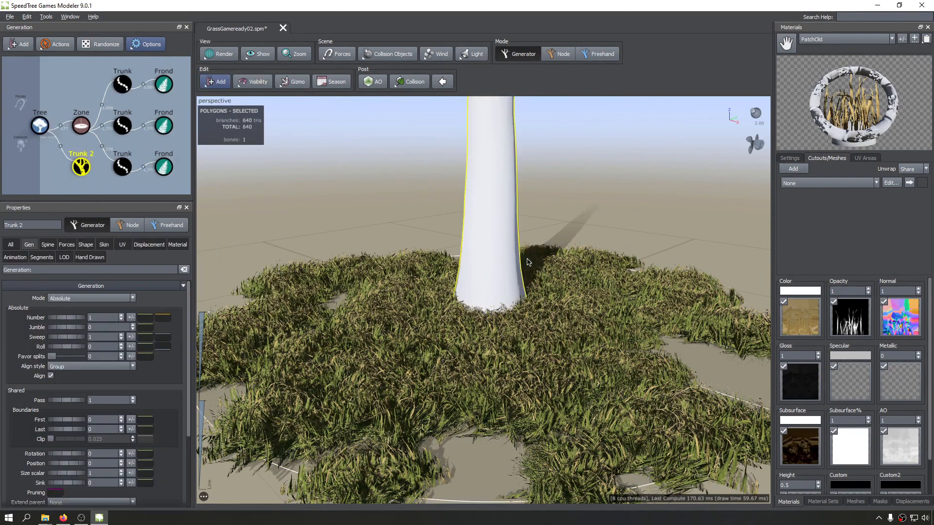
scroll(444, 279, "down", 4)
middle_click_drag(472, 279, 480, 344)
left_click_drag(479, 343, 462, 311)
middle_click_drag(187, 122, 193, 102)
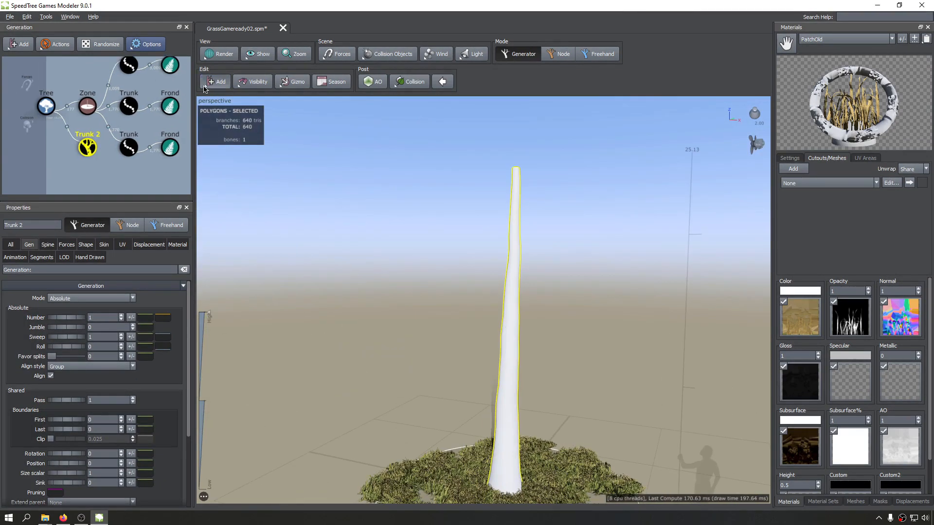
left_click(212, 86)
left_click(228, 164)
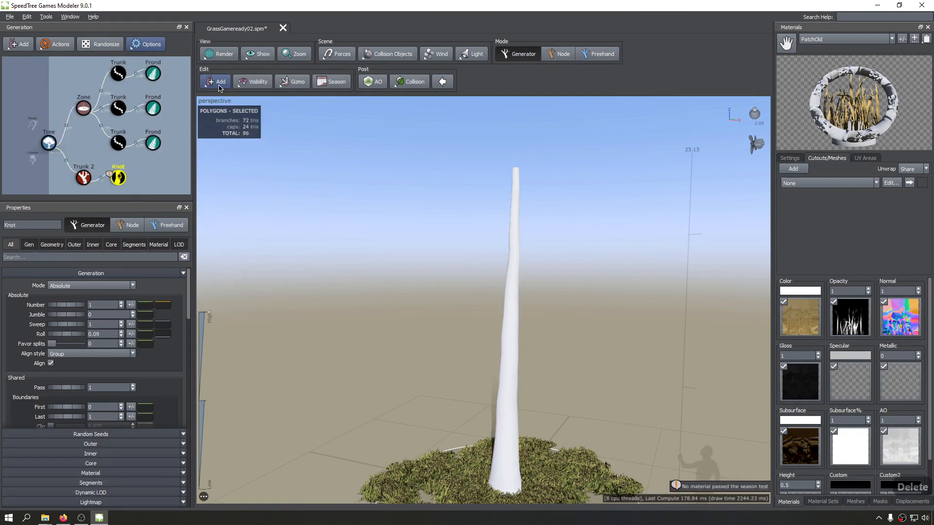
key("Delete")
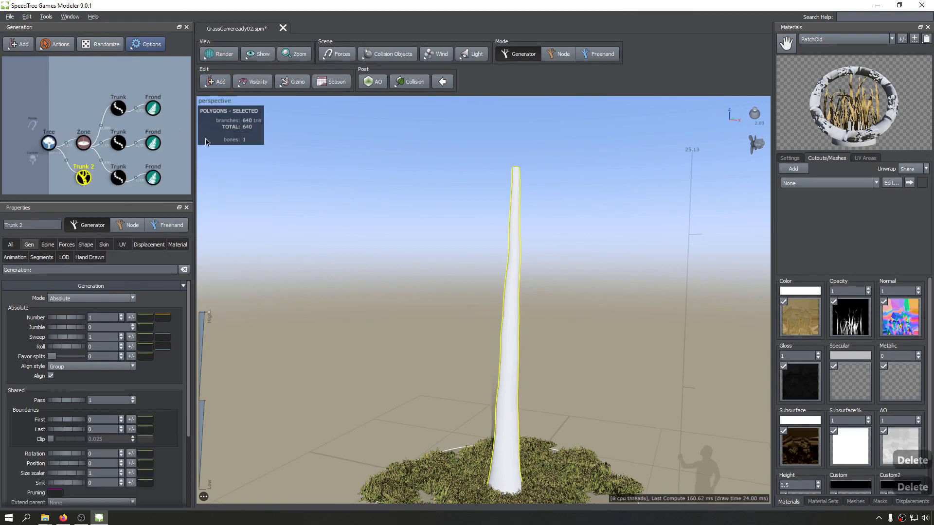
Add Big branches to the new trunk and Little branches to the Big branches.
left_click(218, 83)
mouse_move(246, 200)
left_click(295, 209)
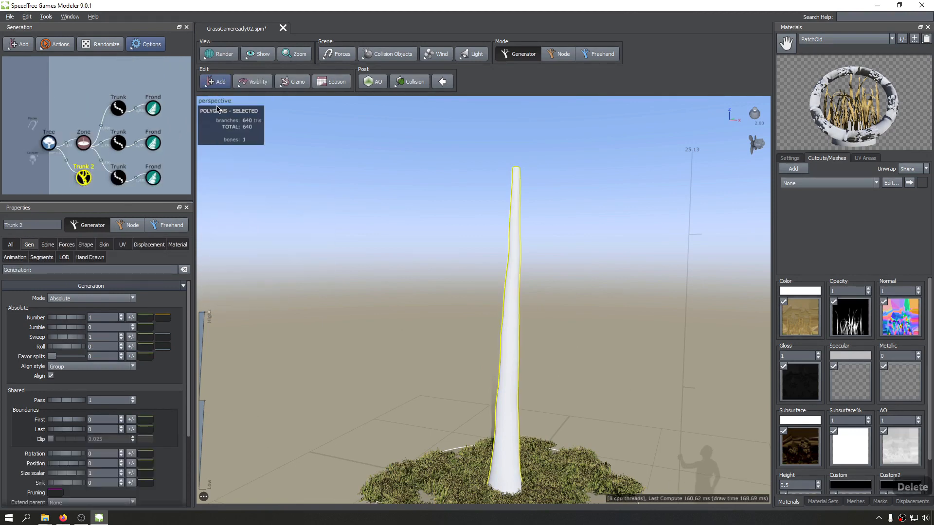
left_click(214, 81)
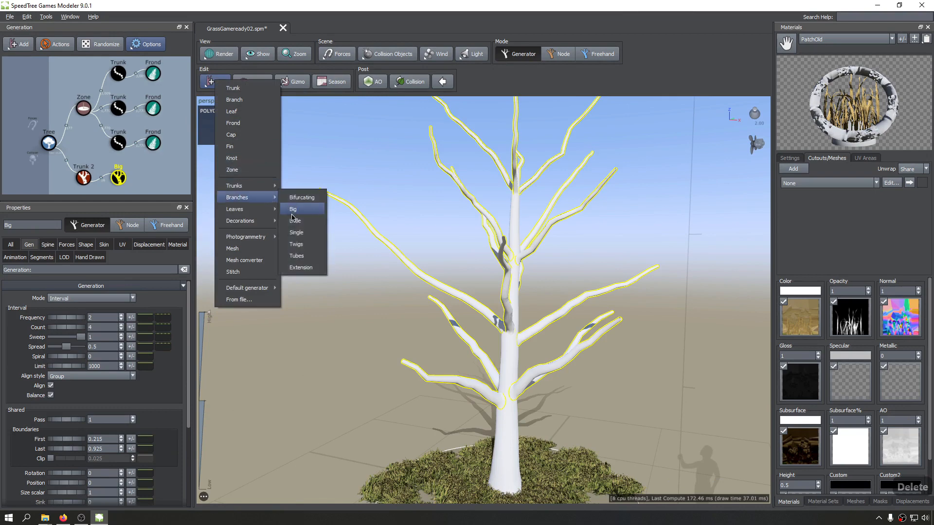
left_click(295, 221)
Add a second level of Little branches to the existing Little branches, and Twigs to that second level.
left_click(215, 82)
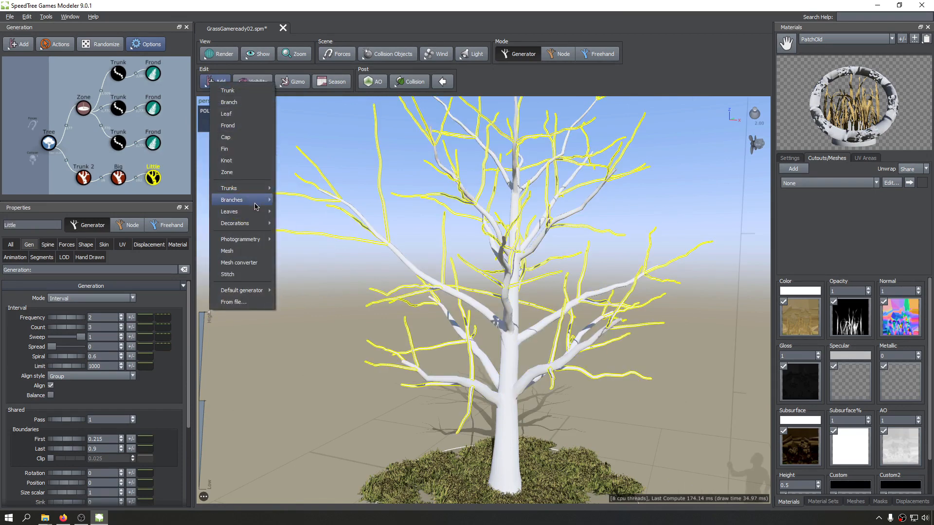
mouse_move(259, 208)
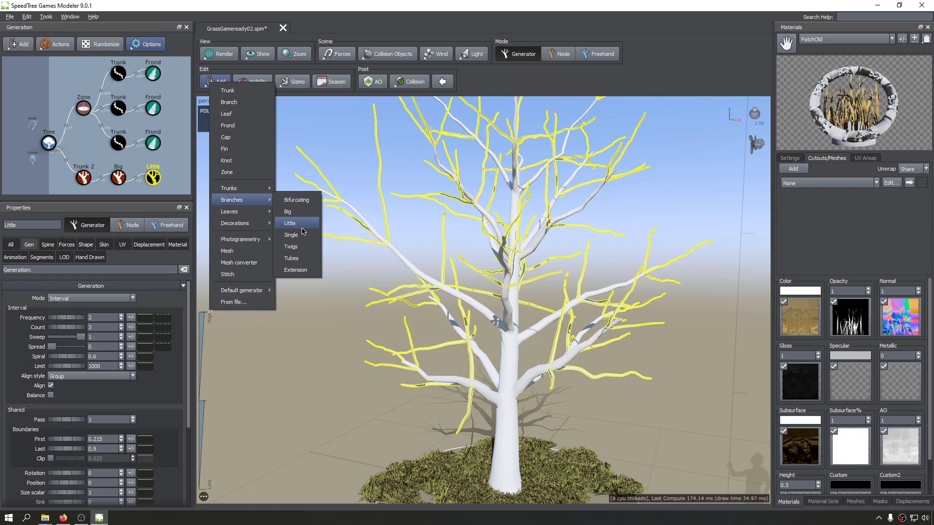
left_click(301, 227)
left_click(215, 81)
mouse_move(261, 206)
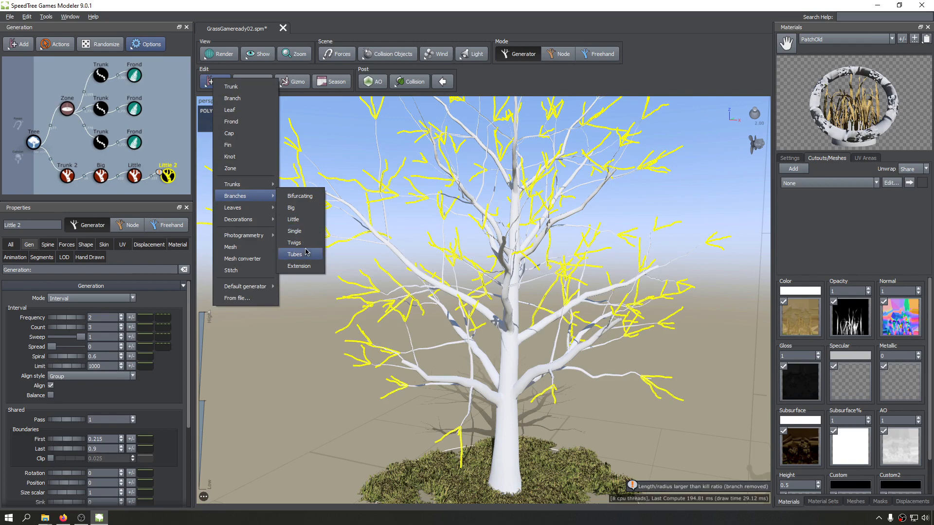
left_click(294, 243)
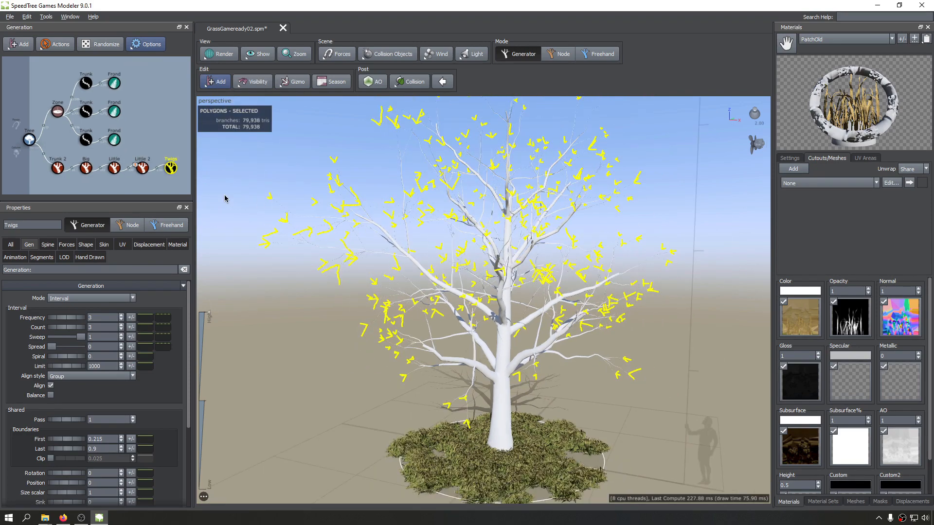
Add a Leaf generator to the Twigs generator, look around the leafy tree, and save the model.
left_click(216, 82)
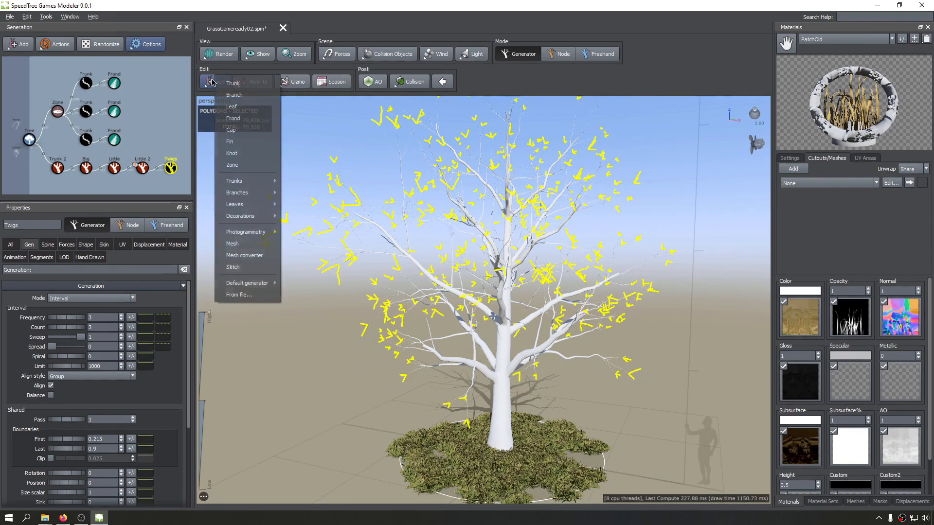
left_click(253, 110)
left_click_drag(480, 292, 667, 300)
left_click(667, 300)
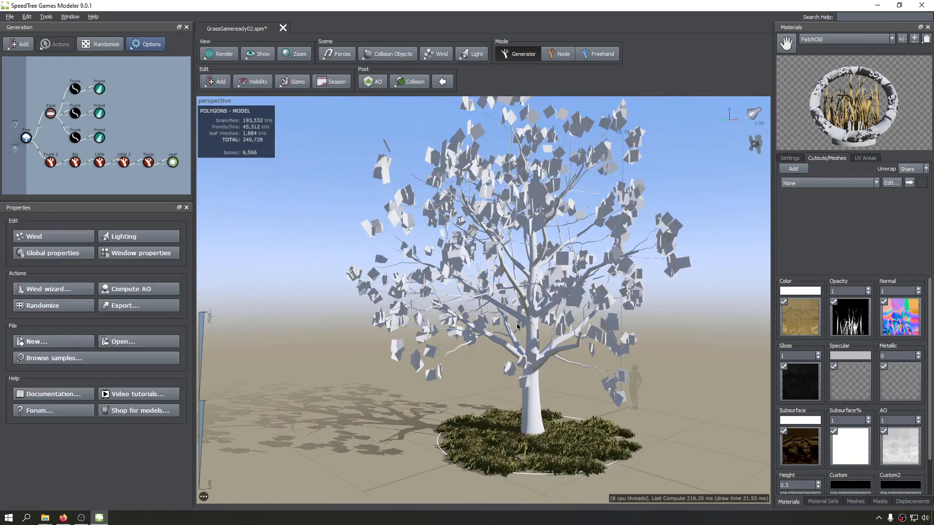
left_click_drag(517, 326, 605, 322)
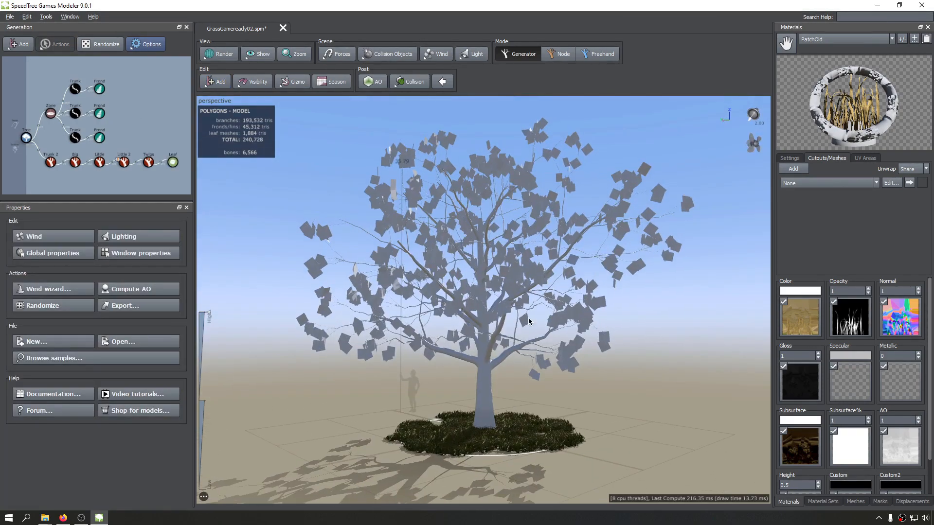
left_click_drag(363, 214, 508, 231)
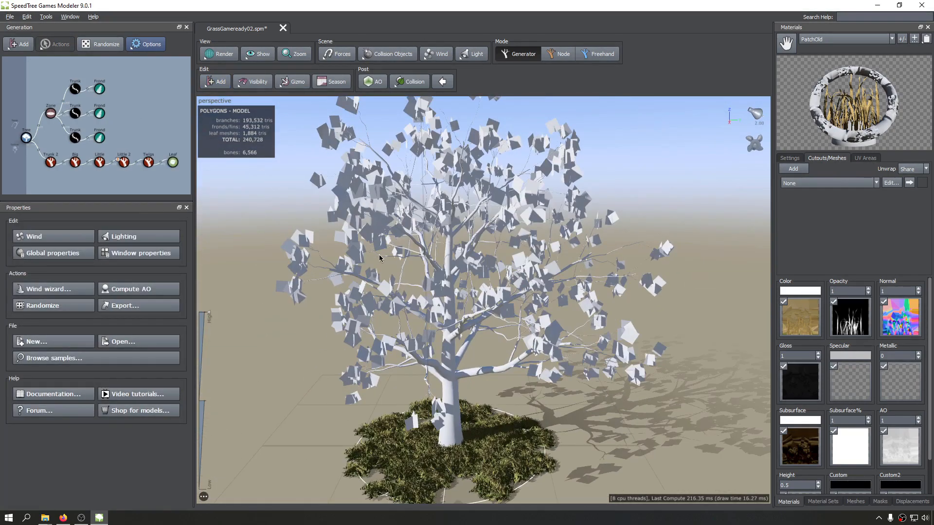
left_click_drag(379, 258, 347, 263)
key("ctrl+s")
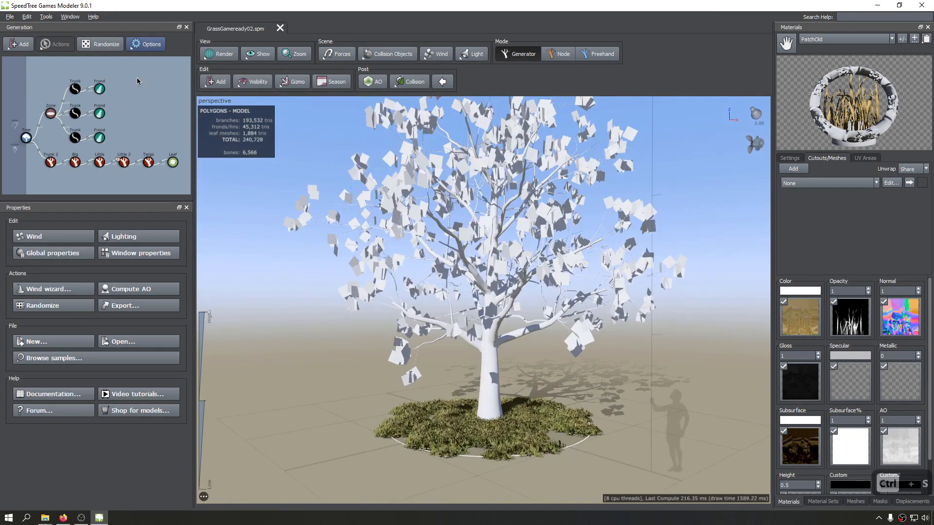
Examine the Tree generator's Dynamic LOD settings and the leafy tree from several angles.
left_click_drag(246, 278, 194, 304)
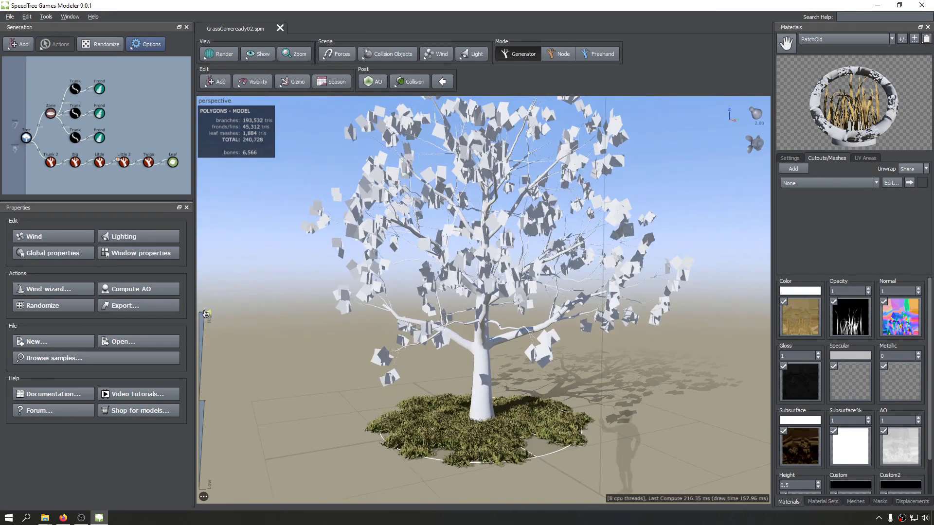
left_click(26, 139)
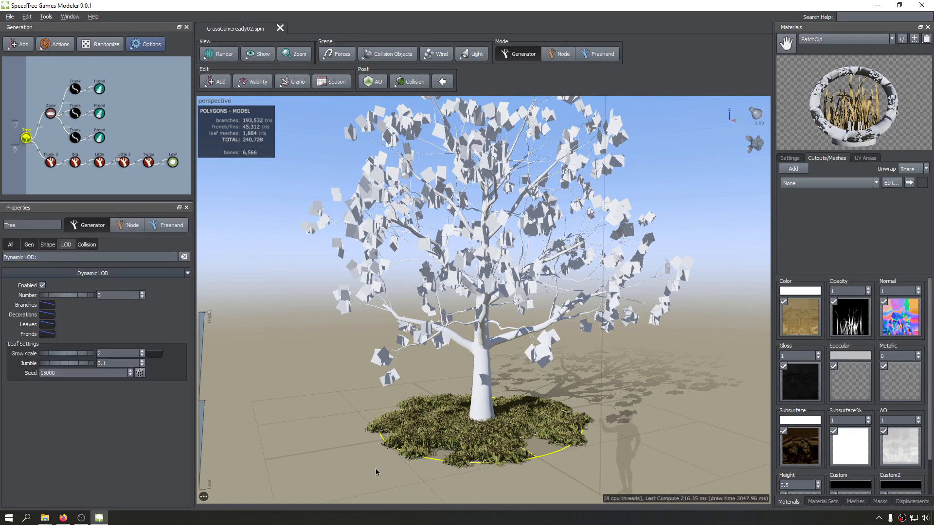
left_click_drag(356, 470, 193, 455)
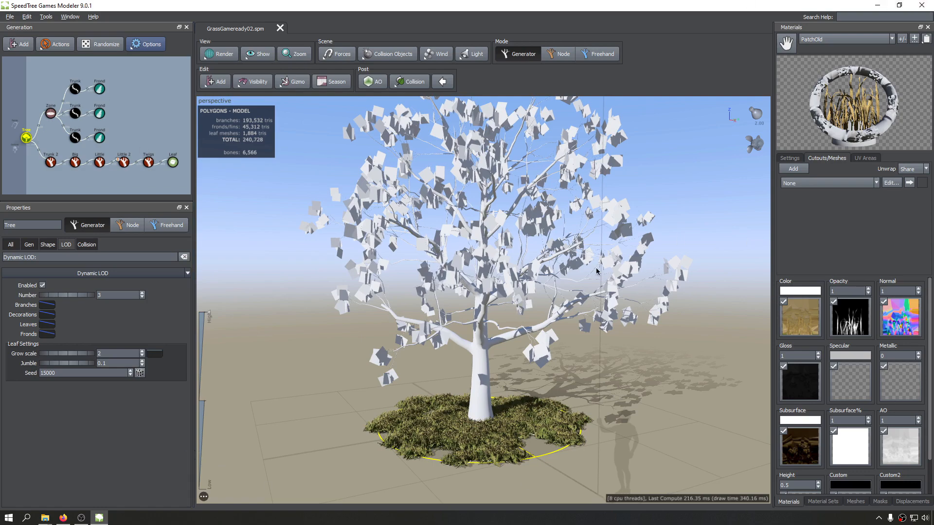
left_click_drag(597, 271, 690, 336)
left_click(668, 302)
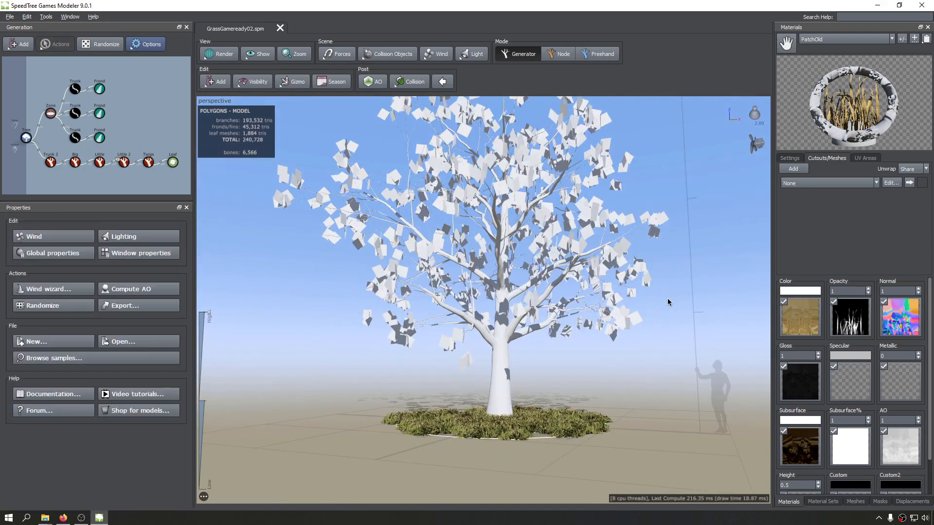
left_click_drag(668, 300, 673, 286)
left_click(757, 147)
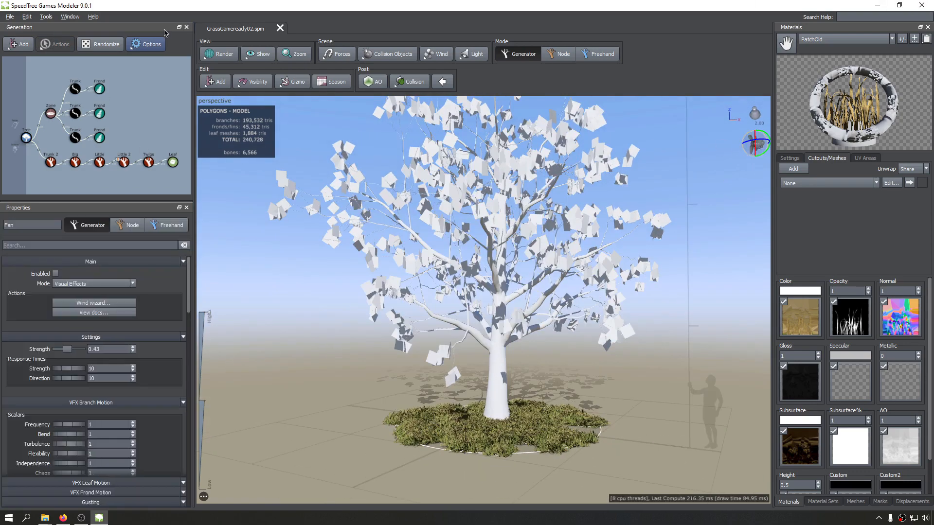
right_click(760, 145)
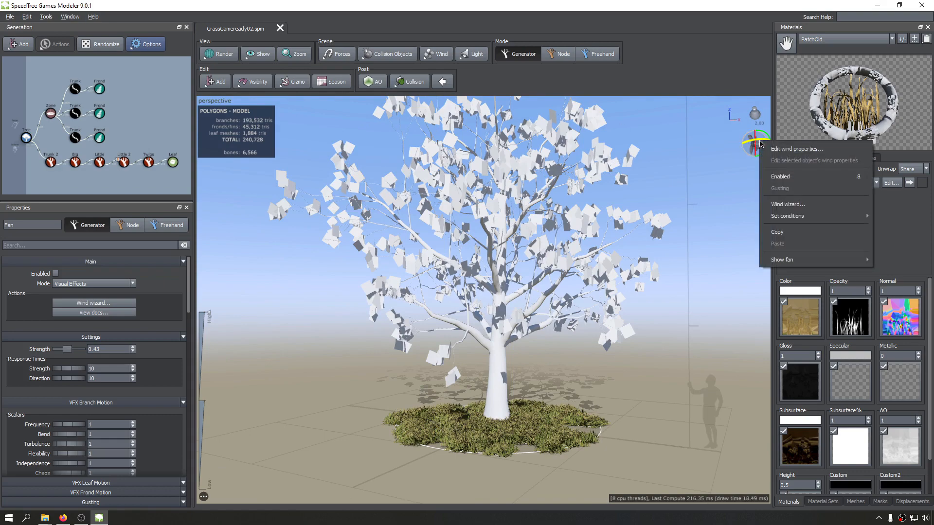
left_click(788, 205)
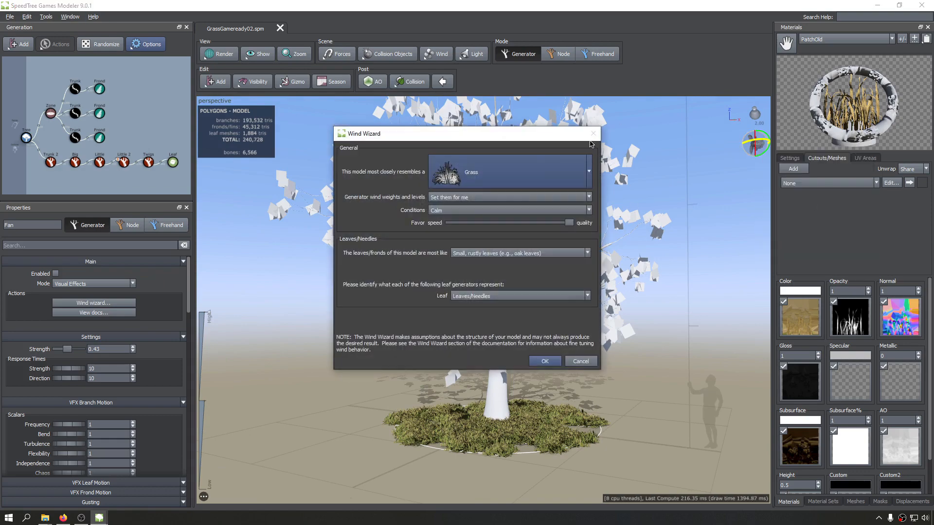
left_click(545, 361)
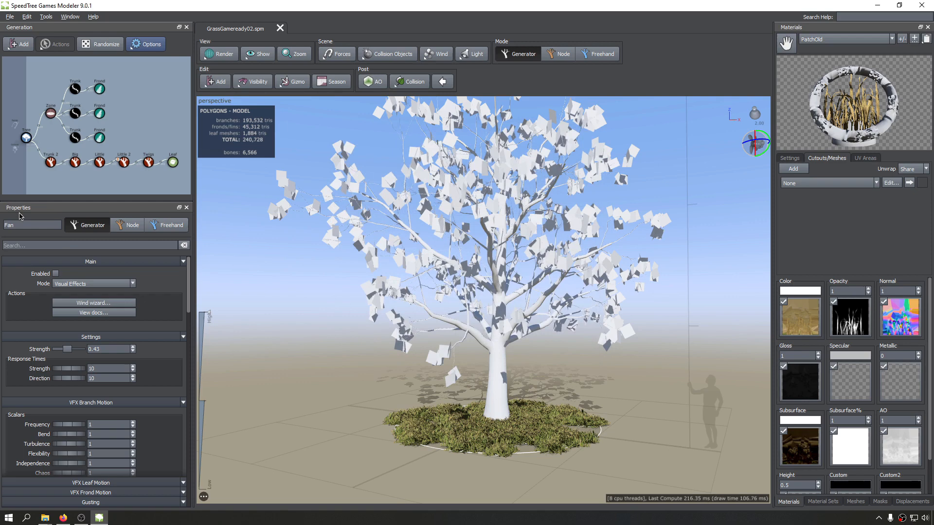
Show the animation properties of the Trunk 2 generator, and hide the grass Trunk, Frond and Zone generators.
left_click(51, 162)
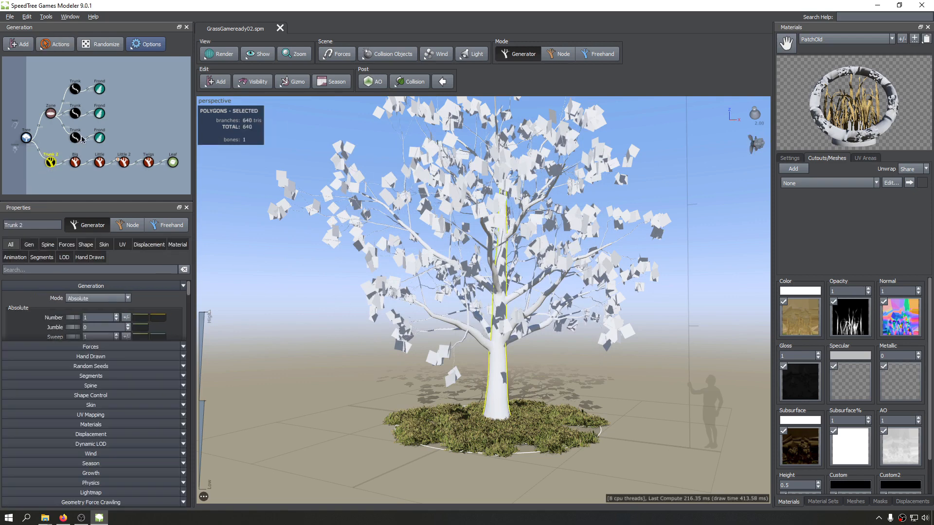
left_click(11, 258)
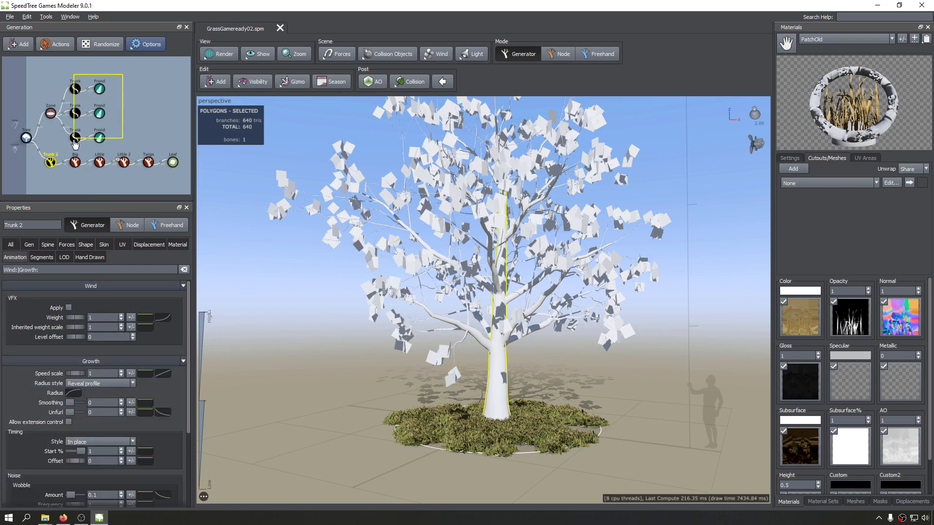
left_click_drag(75, 144, 77, 144)
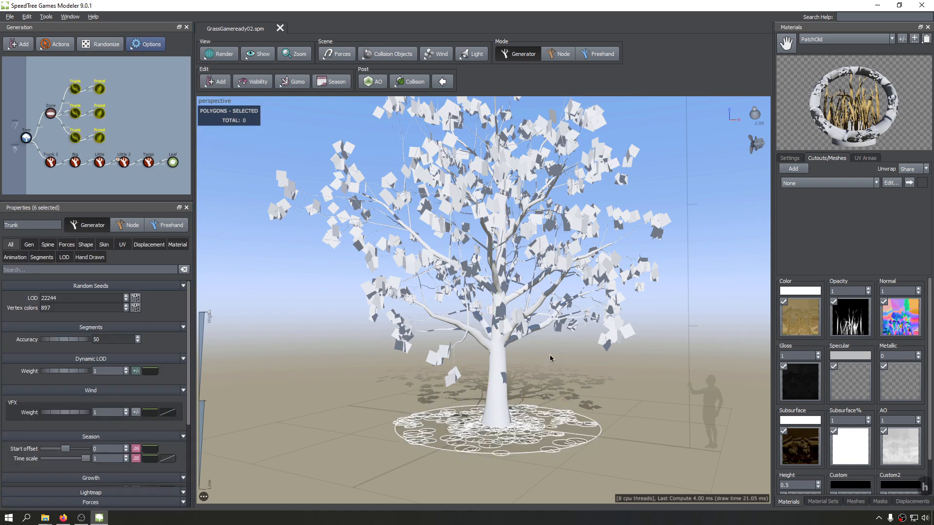
left_click(50, 114)
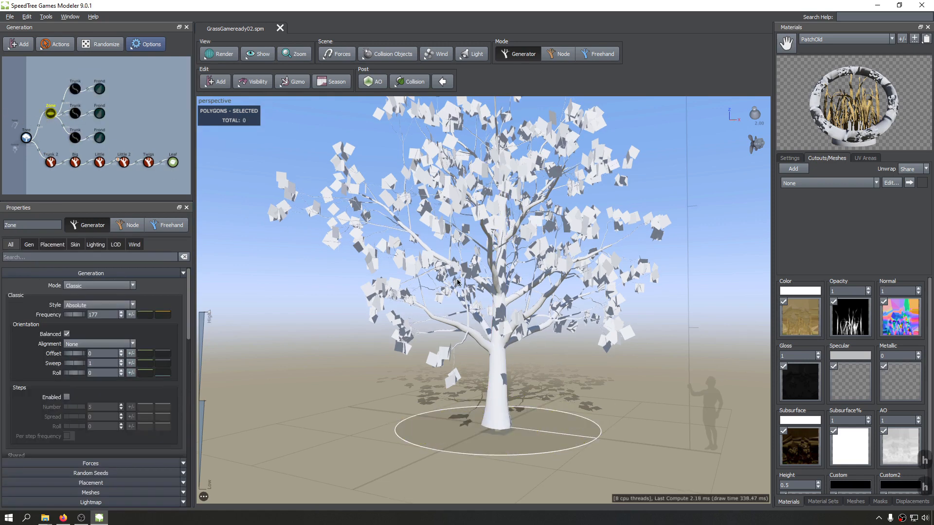
middle_click_drag(407, 300, 414, 307)
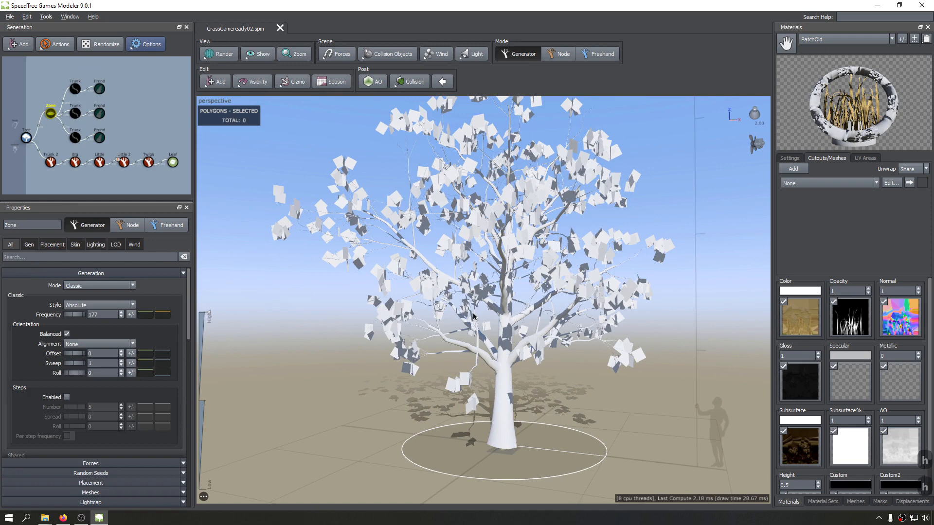
Run the Wind Wizard with the model type Ornamental, cultivated tree and view the tree moving.
right_click(758, 151)
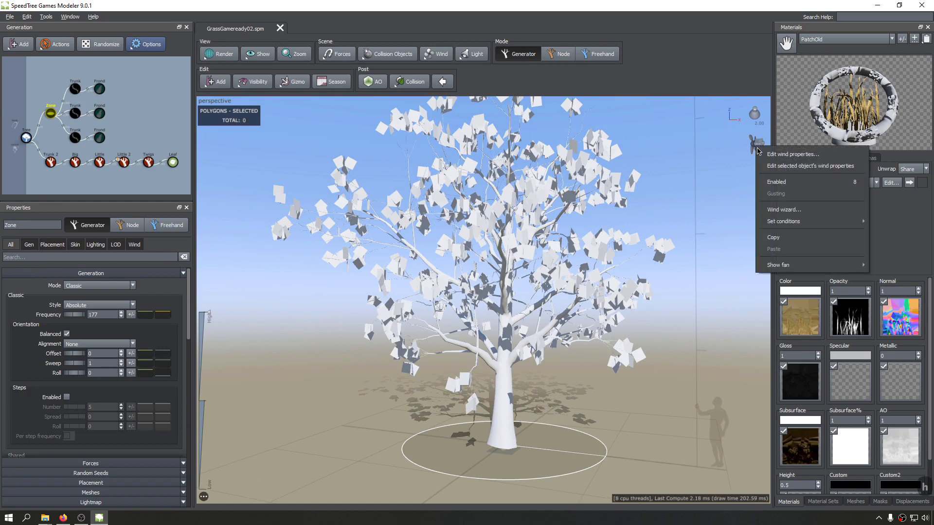
left_click(799, 213)
left_click(478, 174)
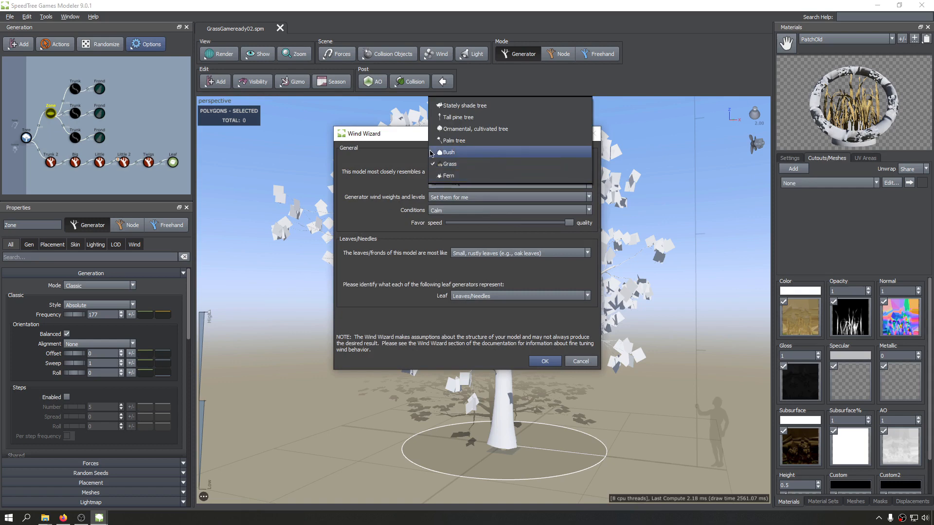
left_click(455, 129)
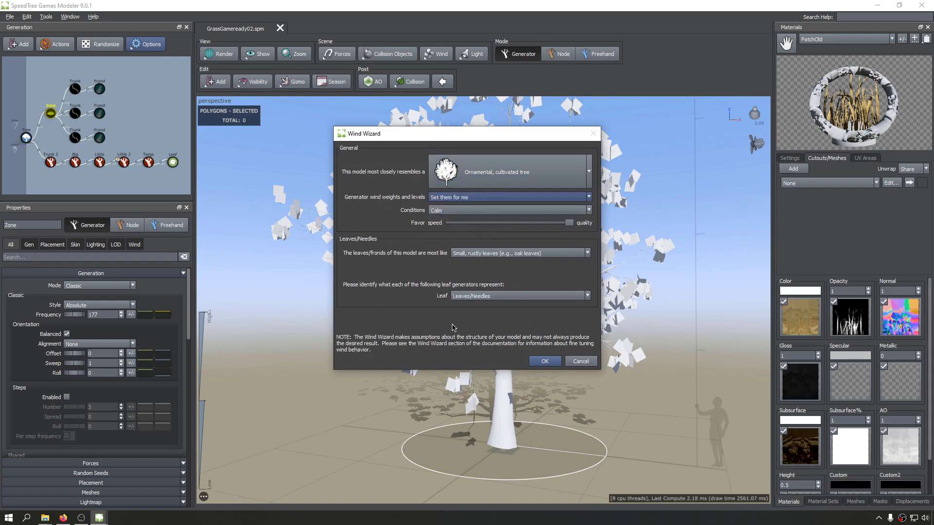
left_click(537, 362)
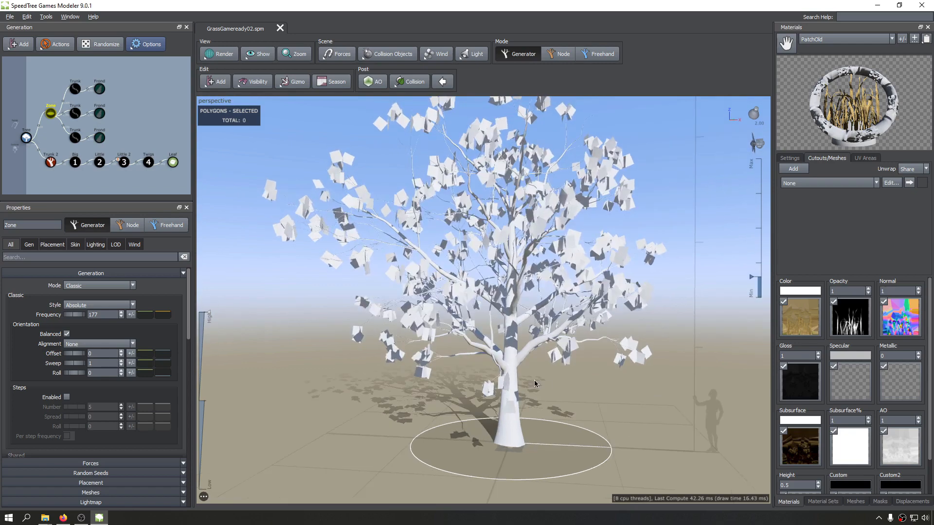
scroll(520, 385, "up", 5)
scroll(520, 382, "down", 5)
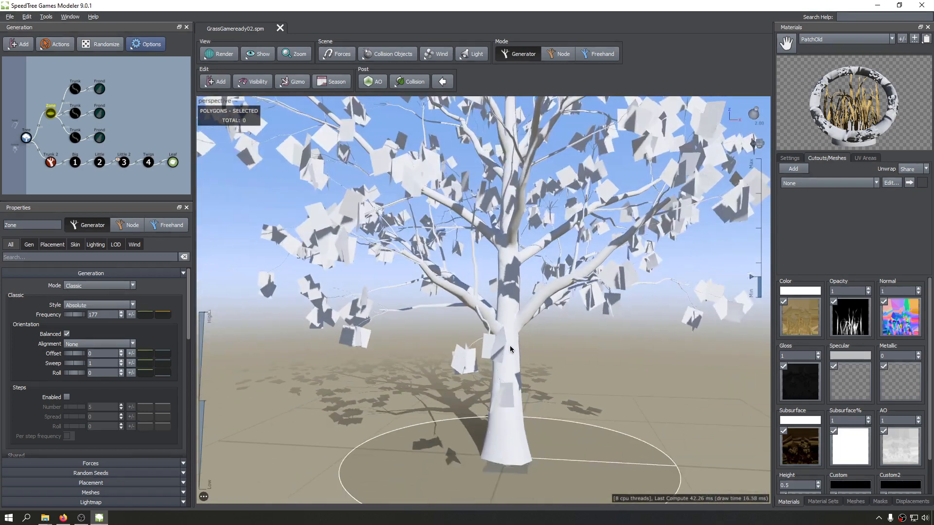
Save the model with Trunk 2 selected, and examine its place in the generator graph and its wind settings.
left_click(50, 162)
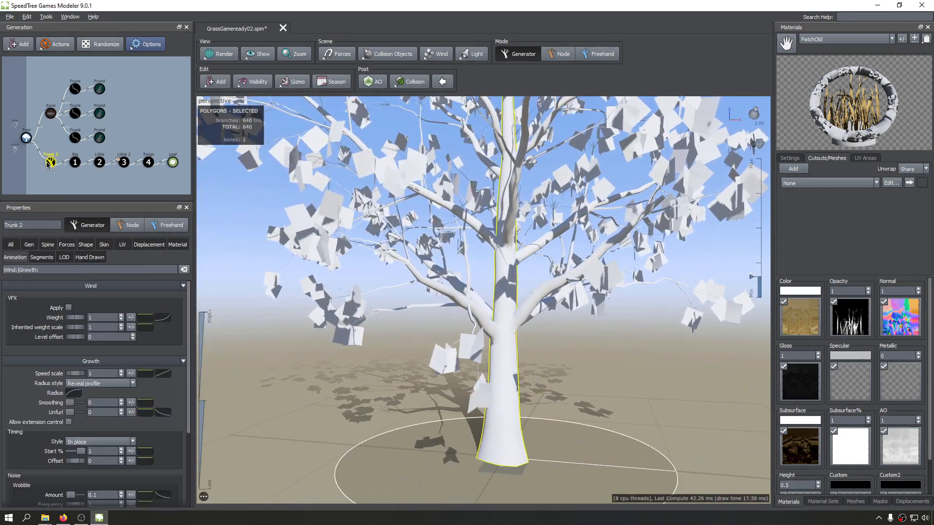
key("ctrl+s")
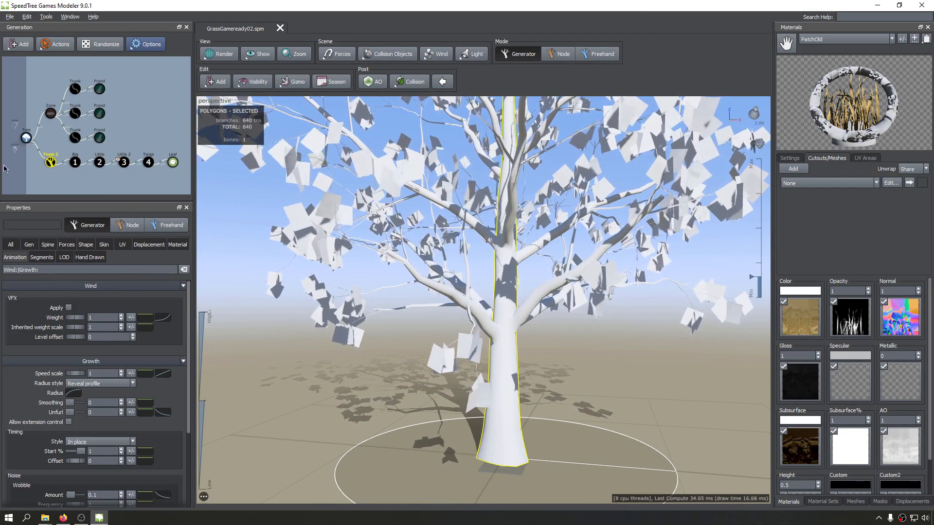
scroll(49, 165, "up", 4)
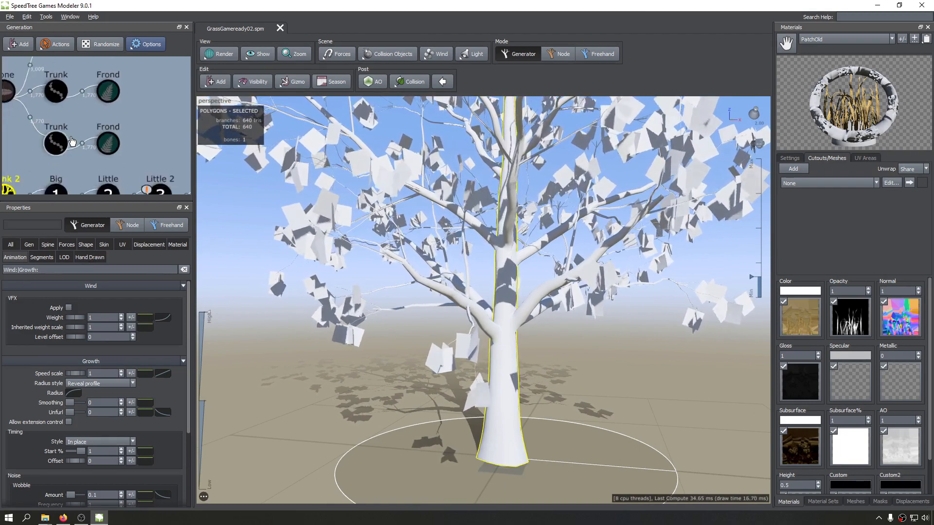
scroll(44, 163, "down", 4)
middle_click_drag(37, 160, 69, 129)
scroll(69, 130, "up", 3)
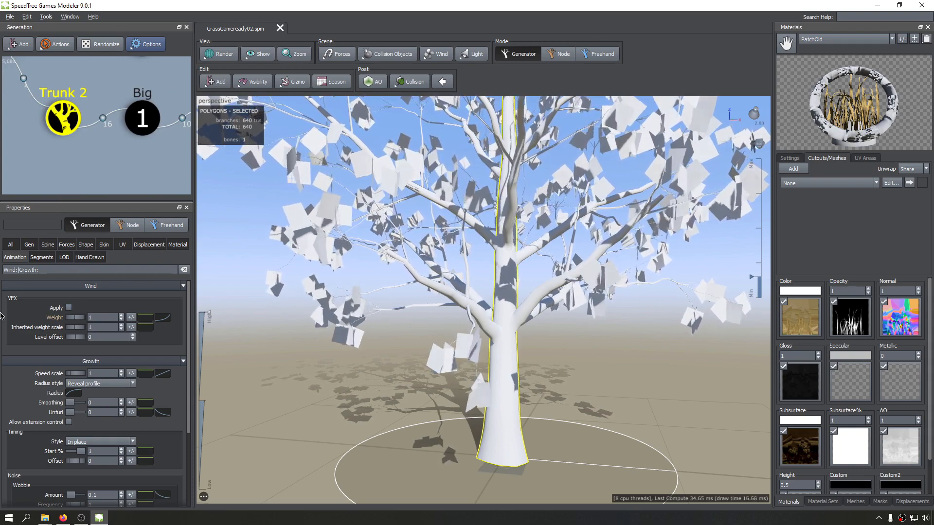
scroll(487, 351, "down", 4)
mouse_move(487, 351)
left_mouse_down()
mouse_move(511, 334)
mouse_move(603, 339)
mouse_move(452, 356)
left_mouse_up()
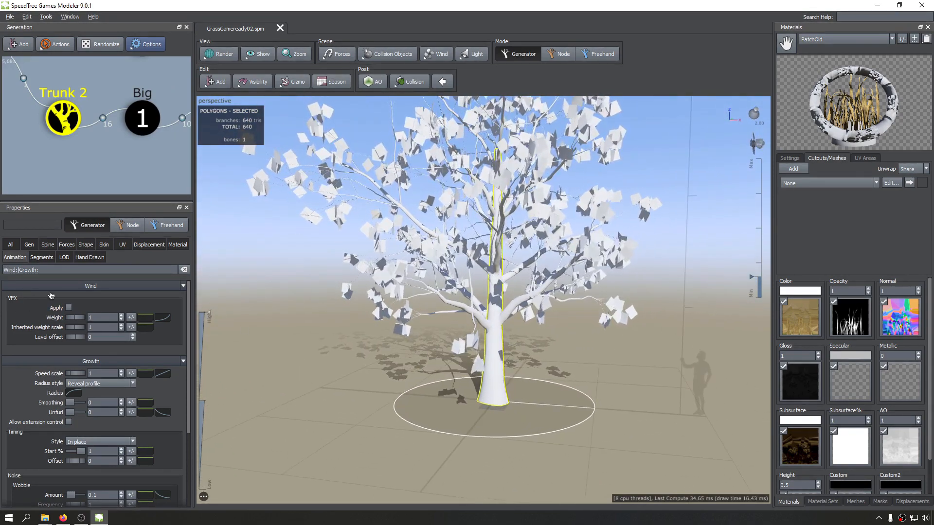
Check the Big branches' wind setting, apply VFX wind to the Trunk 2 generator, and inspect the trunk base up close.
left_click(139, 133)
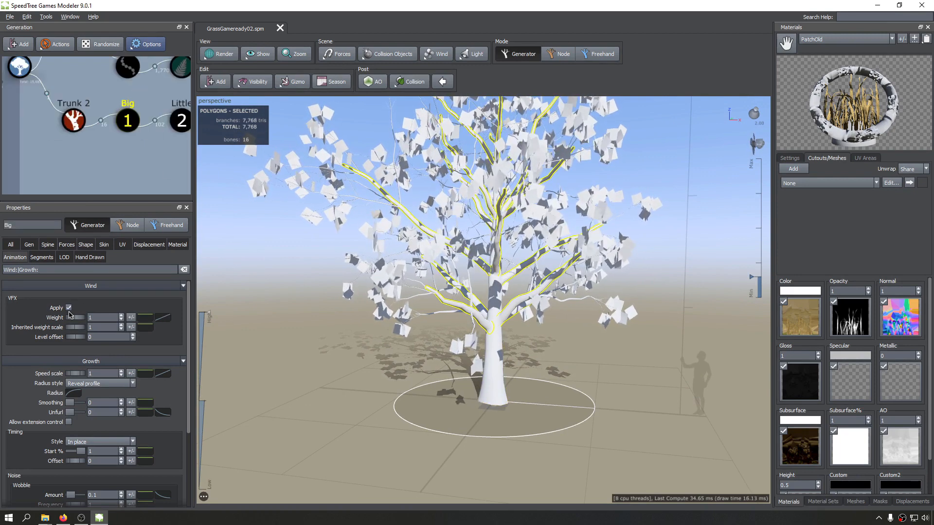
left_click(69, 125)
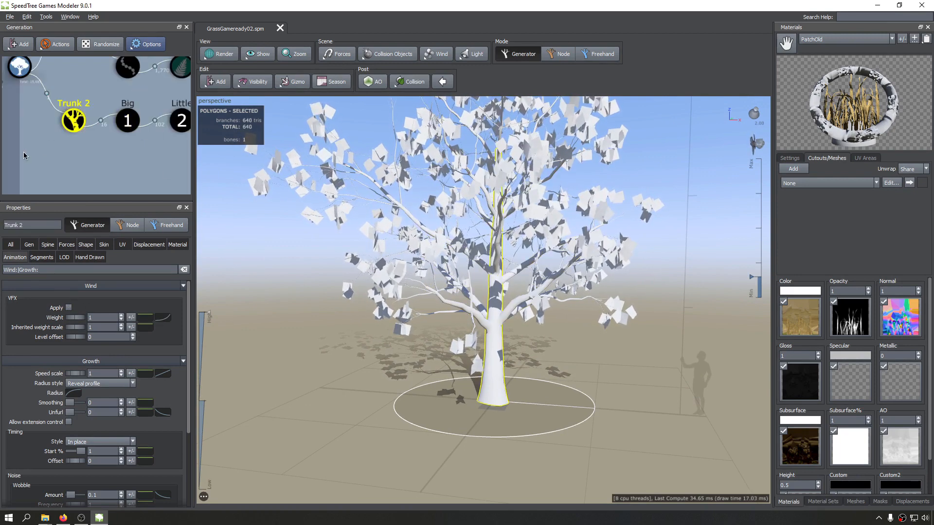
left_click(69, 308)
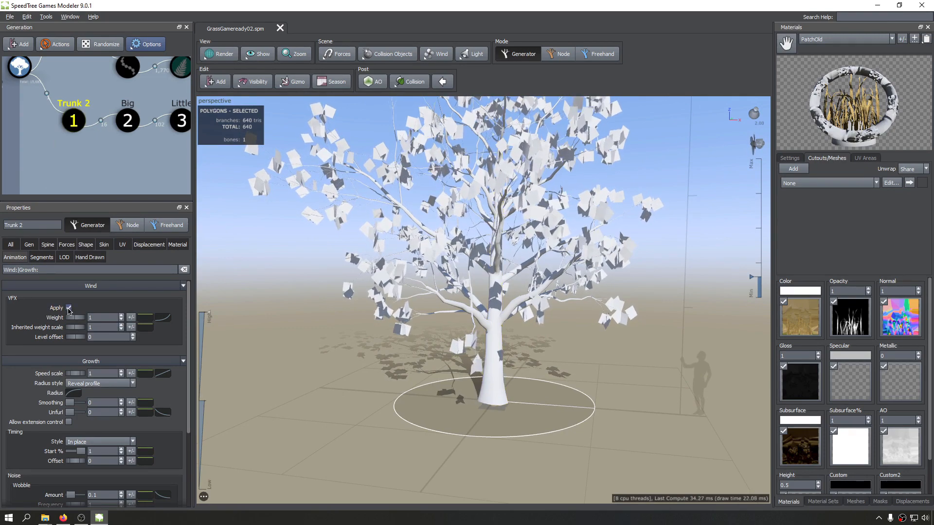
scroll(561, 397, "up", 3)
middle_click_drag(559, 395, 477, 326)
left_click_drag(477, 325, 469, 309)
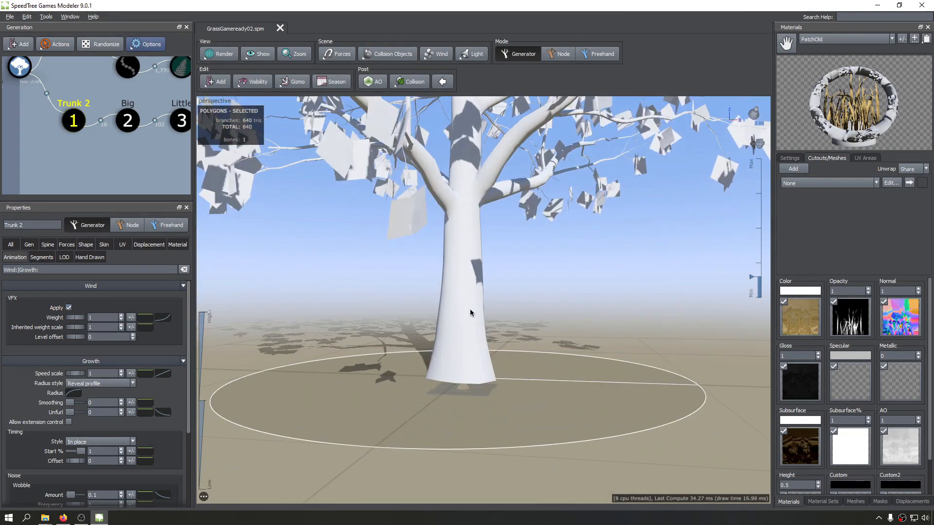
scroll(469, 309, "up", 4)
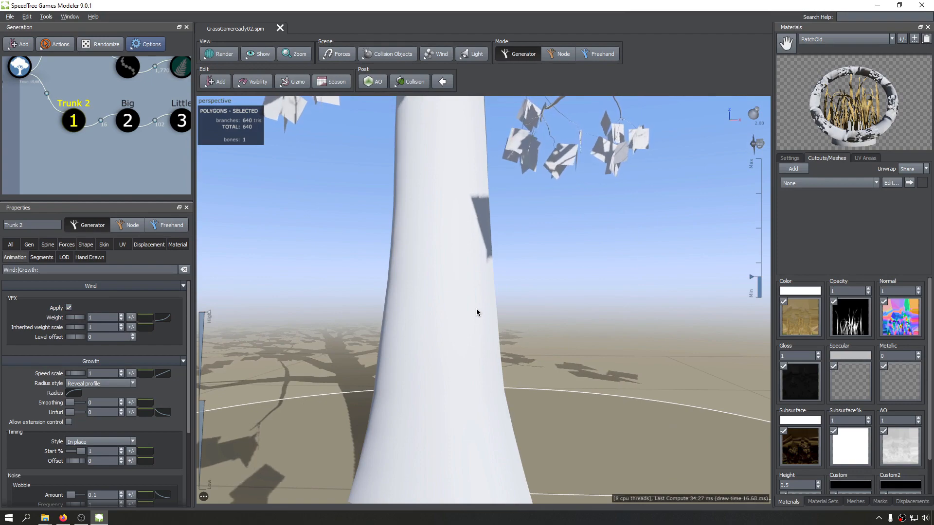
scroll(641, 311, "down", 8)
Raise the wind strength to nearly the maximum and view the whole tree.
left_click_drag(750, 277, 764, 175)
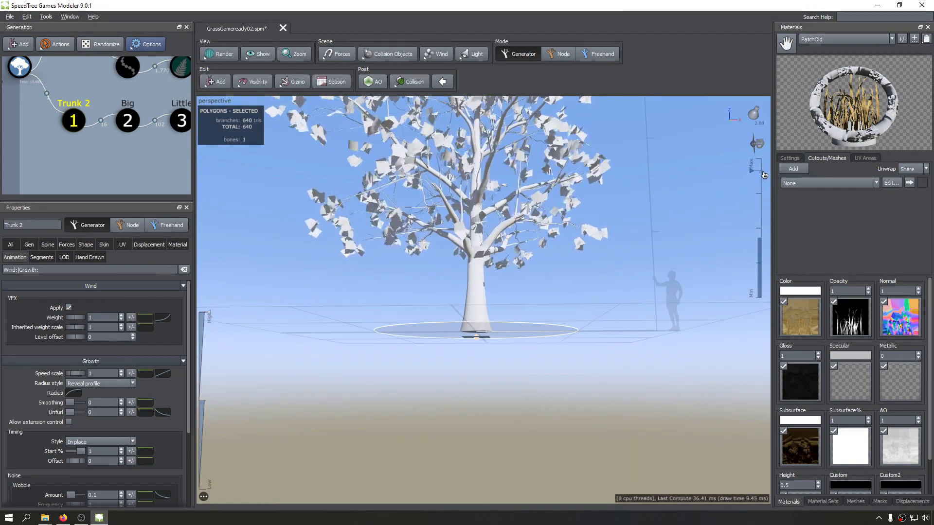
left_click_drag(496, 250, 468, 271)
scroll(468, 271, "up", 1)
Temporarily hide the Big, Little, Little 2, Twigs and Leaf generators to examine the trunk alone in the wind, and unhide them.
middle_click_drag(111, 136, 32, 136)
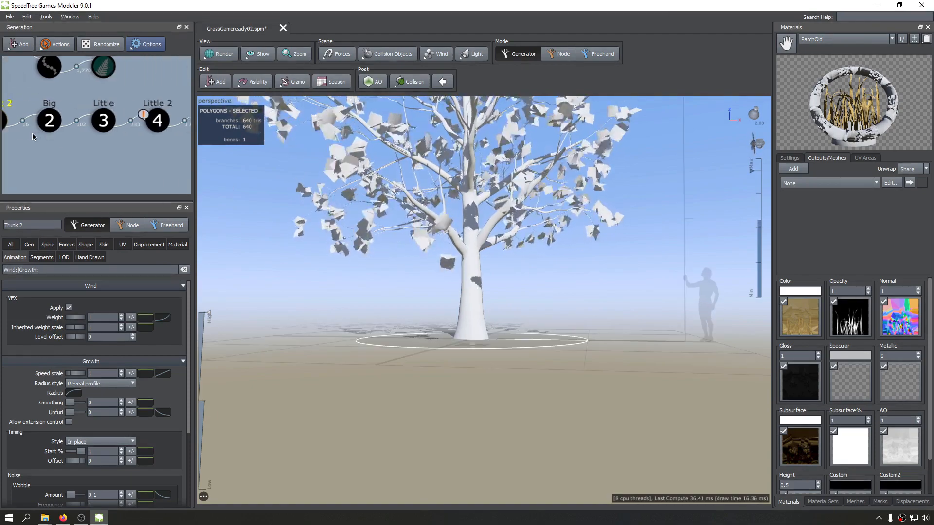
scroll(83, 138, "down", 5)
left_click_drag(160, 119, 63, 144)
key("h")
middle_click_drag(374, 174, 382, 269)
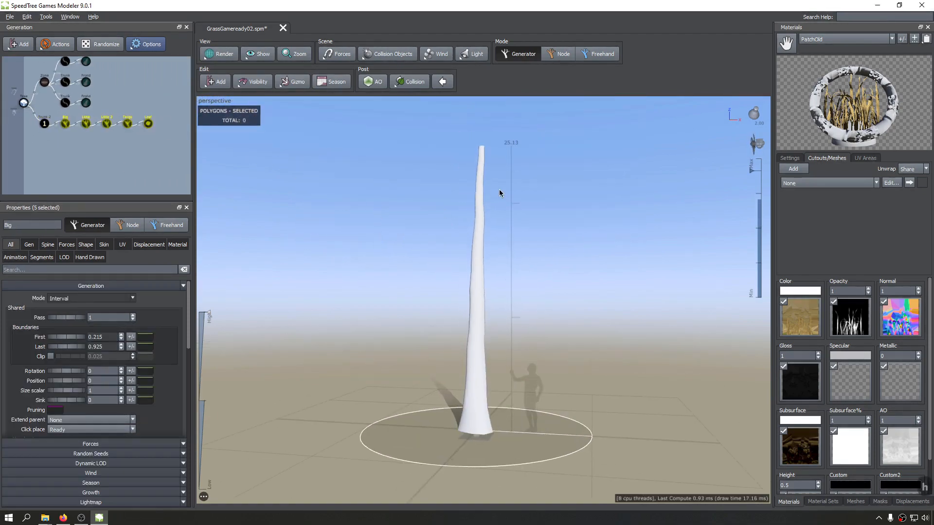
left_click(45, 126)
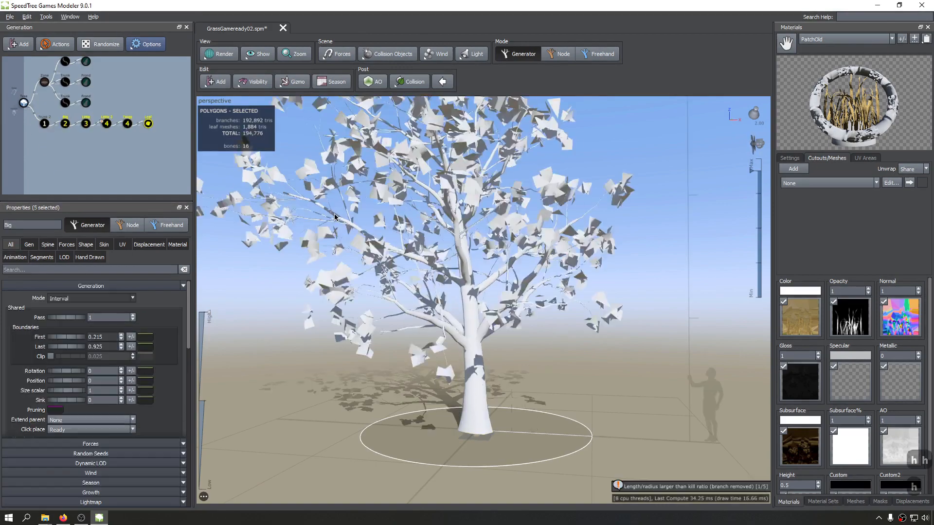
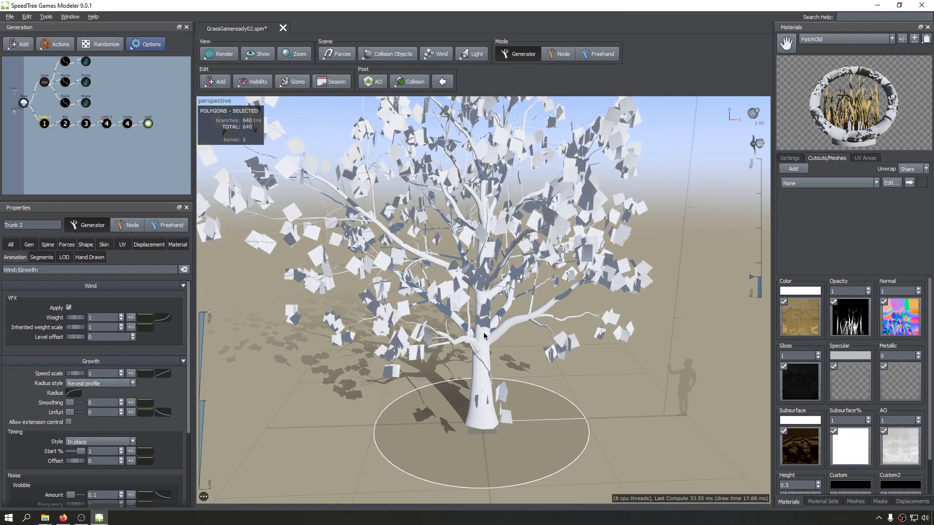
View the whole tree and set the Big generator's VFX wind weight to 200.
scroll(484, 336, "down", 2)
middle_click_drag(484, 336, 506, 351)
left_click_drag(506, 351, 501, 307)
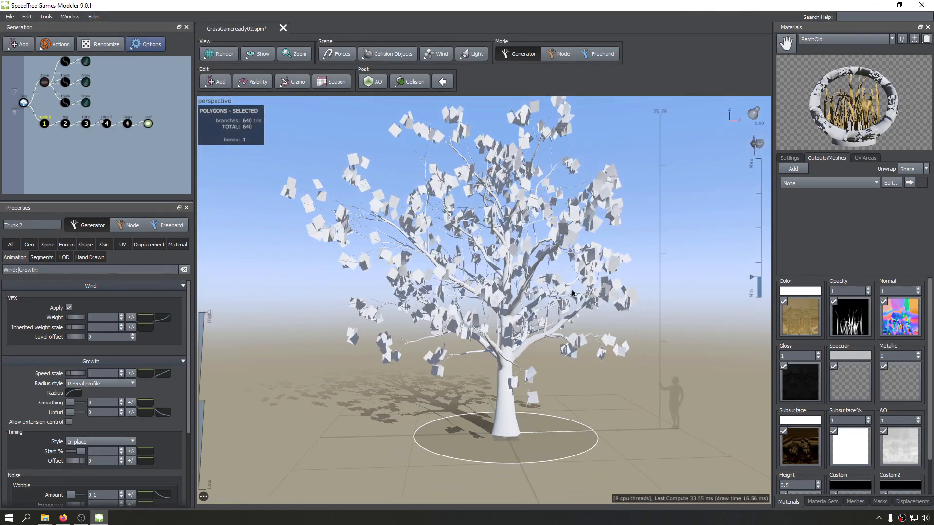
left_click_drag(572, 293, 533, 291)
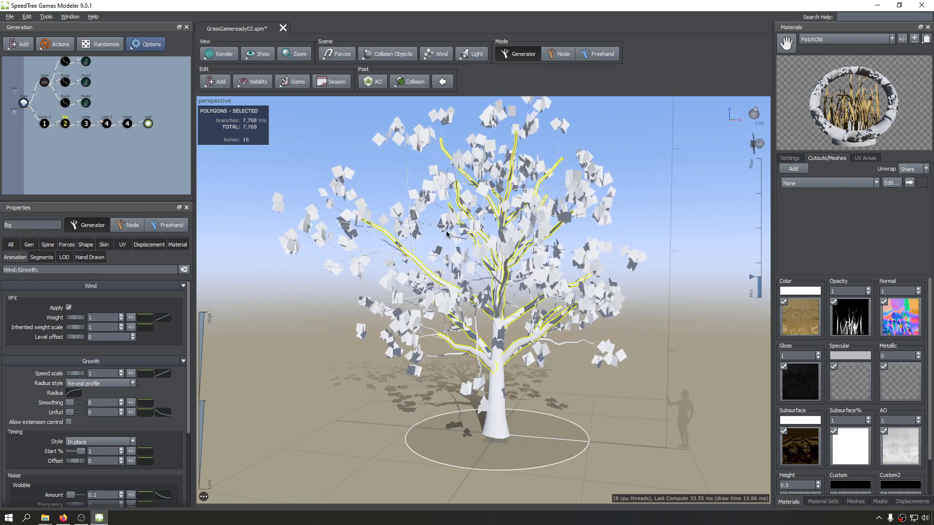
left_click(103, 316)
type("200")
key("Return")
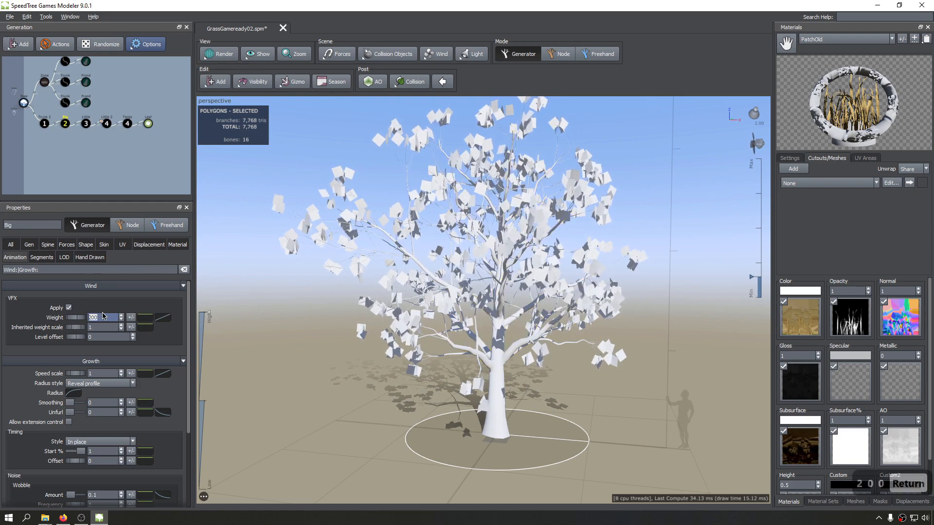
left_click(67, 124)
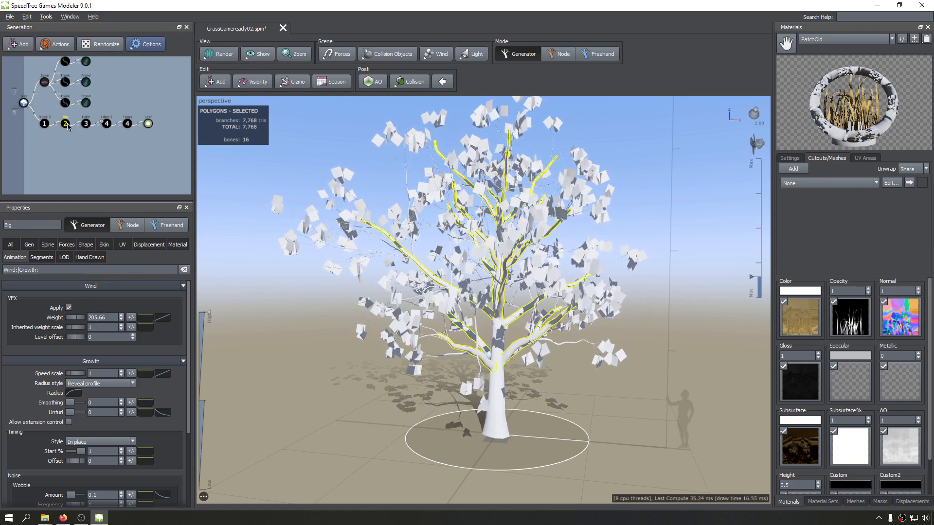
Set Trunk 2's VFX wind weight and inherited weight scale to 200, and examine the swaying tree from the sides and above.
left_click(45, 124)
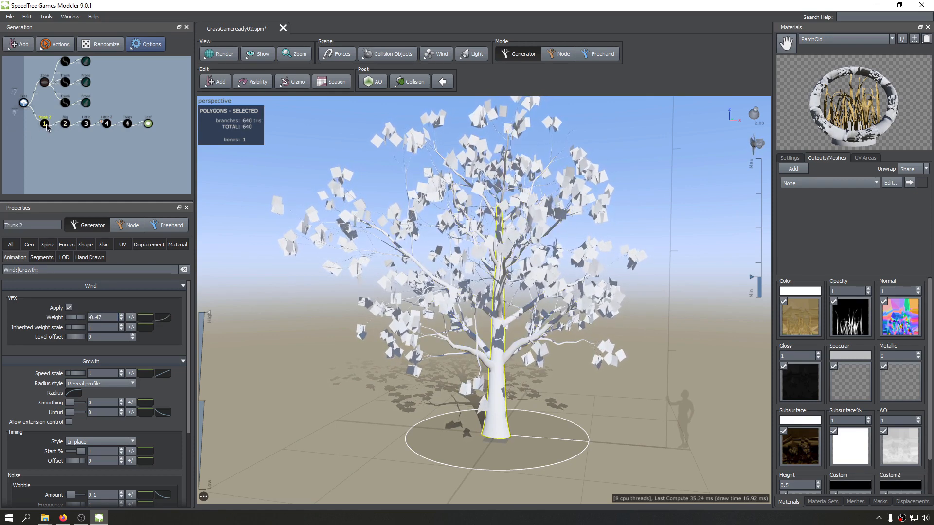
left_click_drag(74, 318, 78, 318)
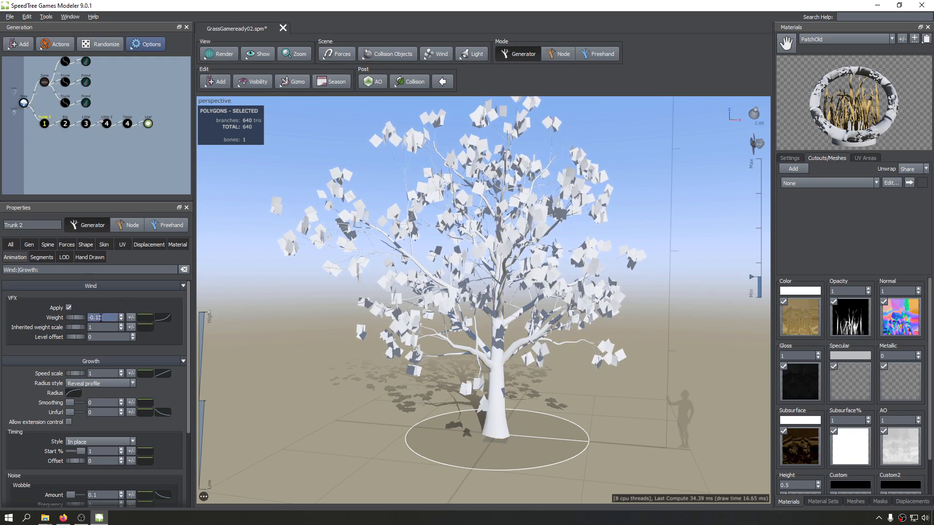
double_click(101, 317)
type("200")
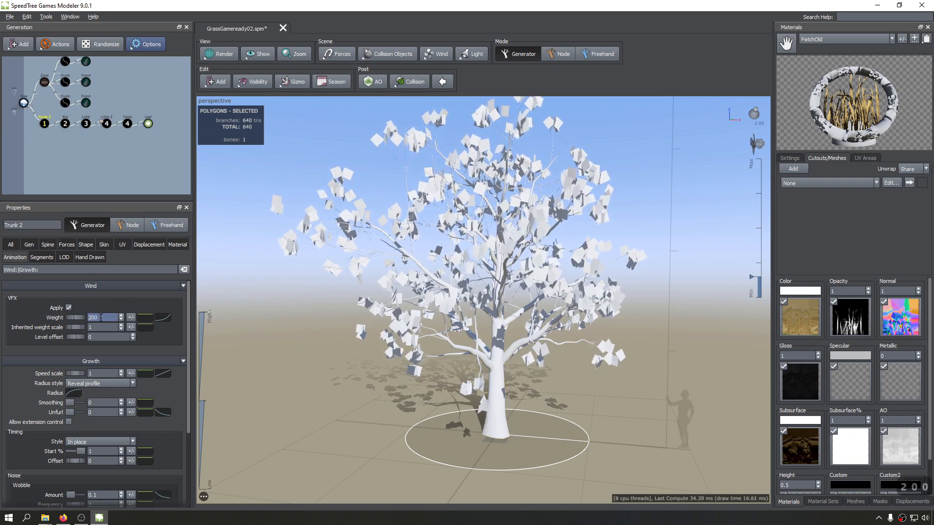
key("Return")
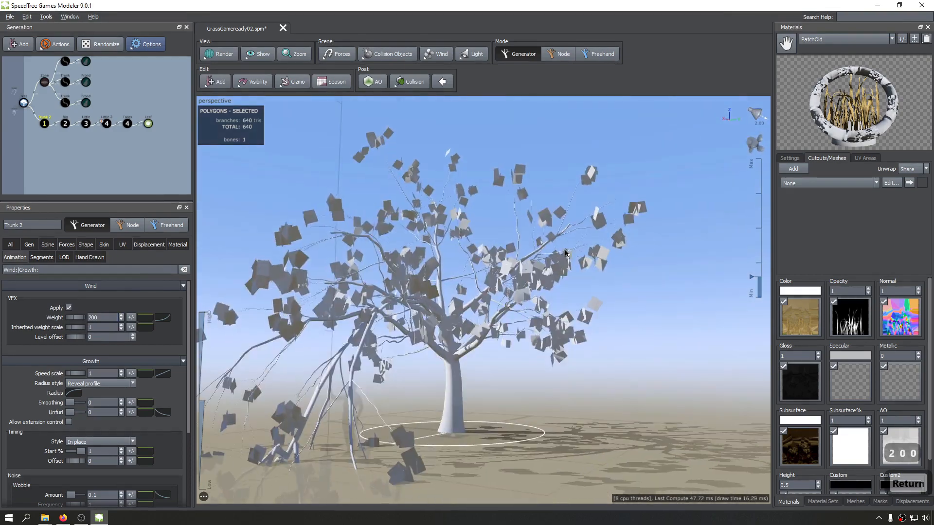
left_click_drag(565, 253, 668, 279)
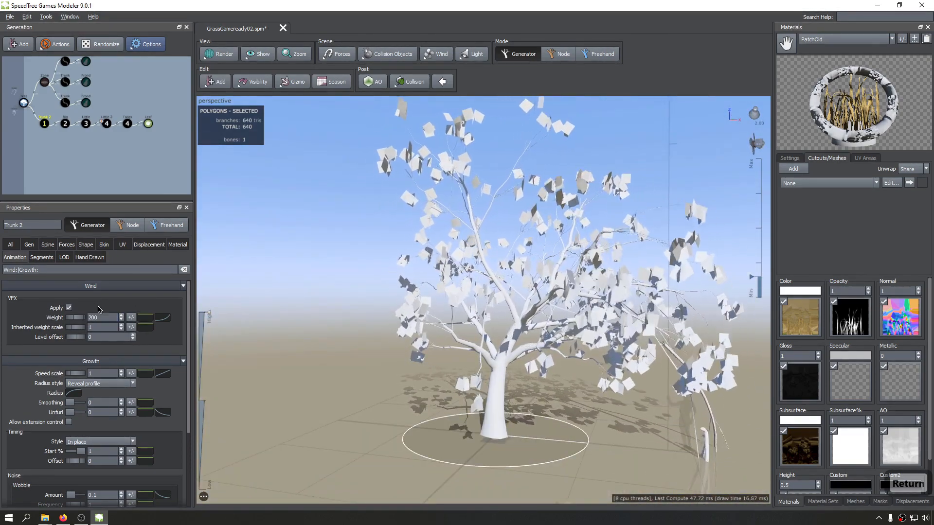
scroll(432, 277, "down", 3)
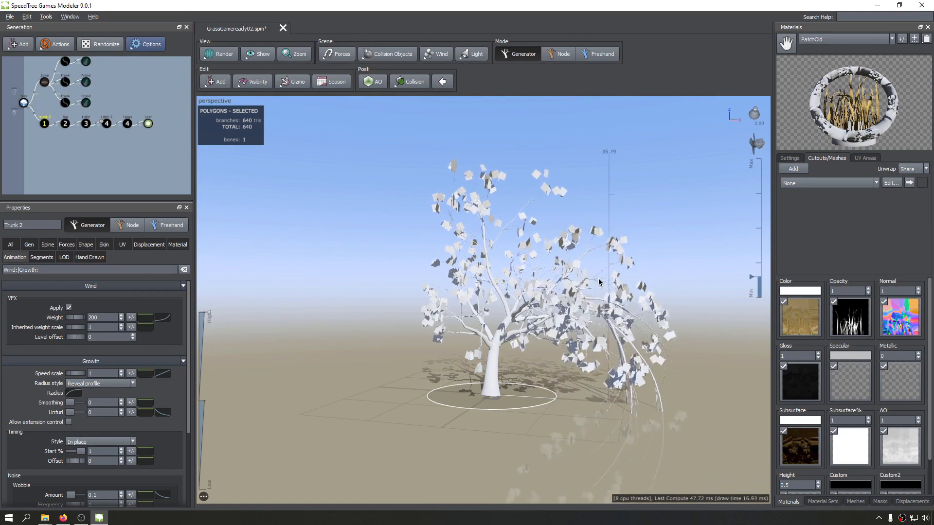
left_click_drag(432, 277, 367, 198)
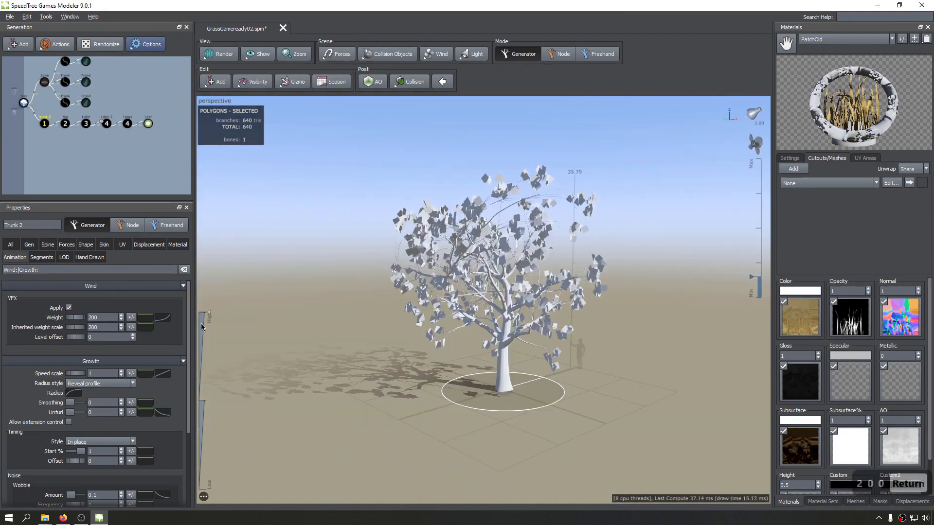
left_click_drag(262, 323, 492, 304)
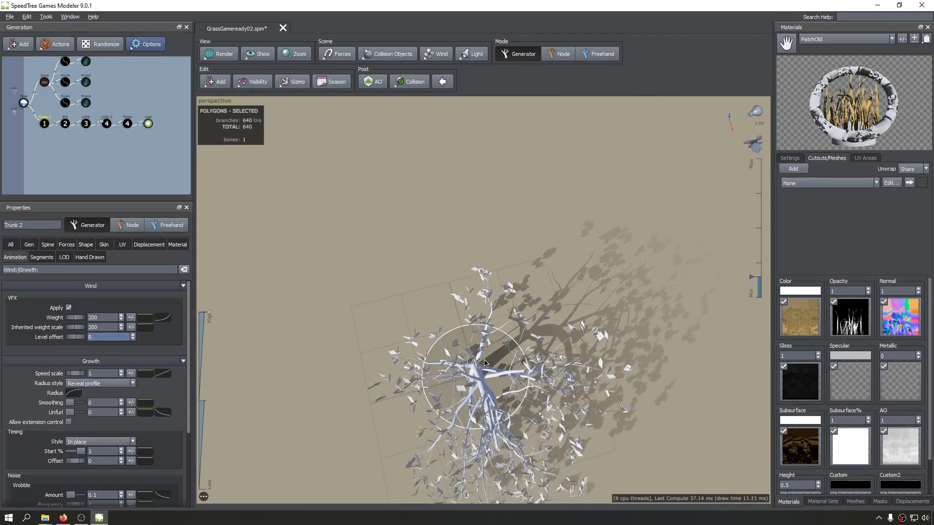
scroll(491, 341, "up", 5)
left_click_drag(491, 342, 530, 244)
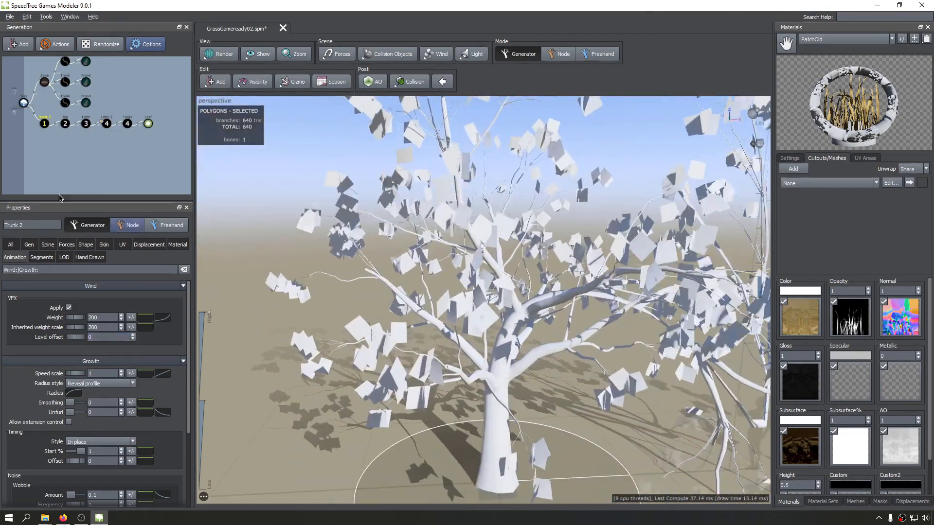
Stop applying VFX wind to Trunk 2 and set its weight and inherited weight scale to 1.
left_click(69, 308)
left_click_drag(370, 311, 508, 276)
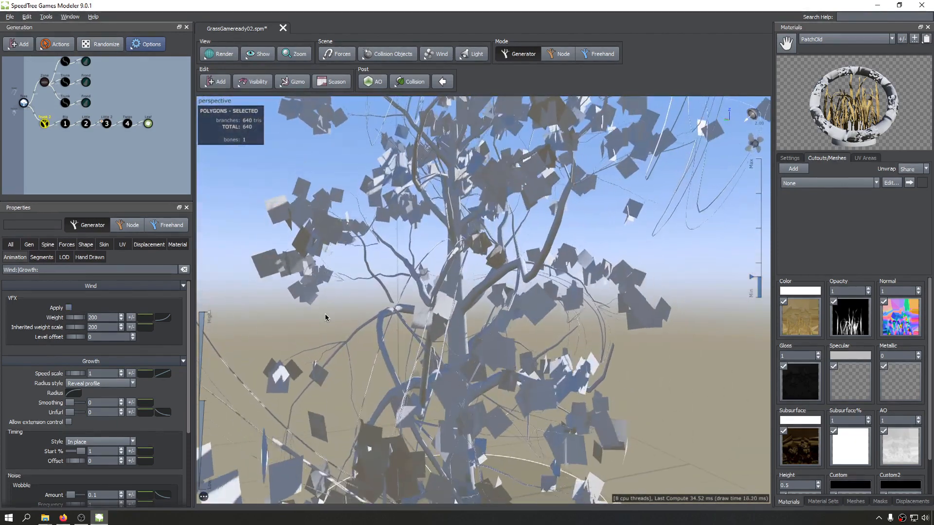
scroll(325, 314, "down", 5)
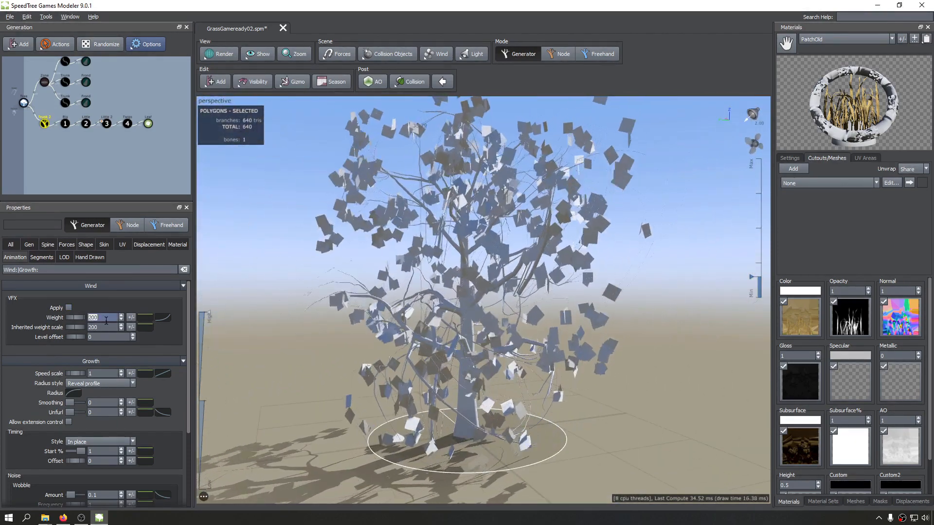
double_click(105, 319)
type("1")
double_click(106, 327)
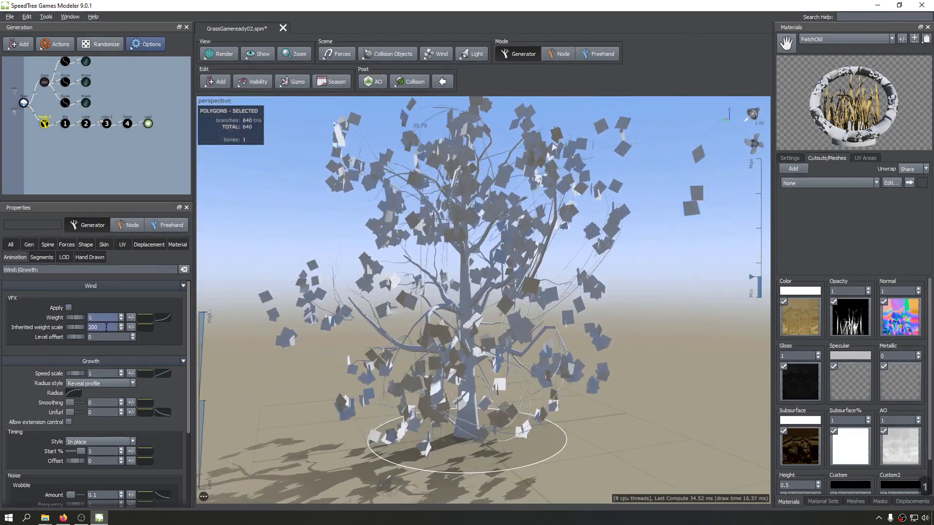
type("1")
key("Return")
left_click(69, 307)
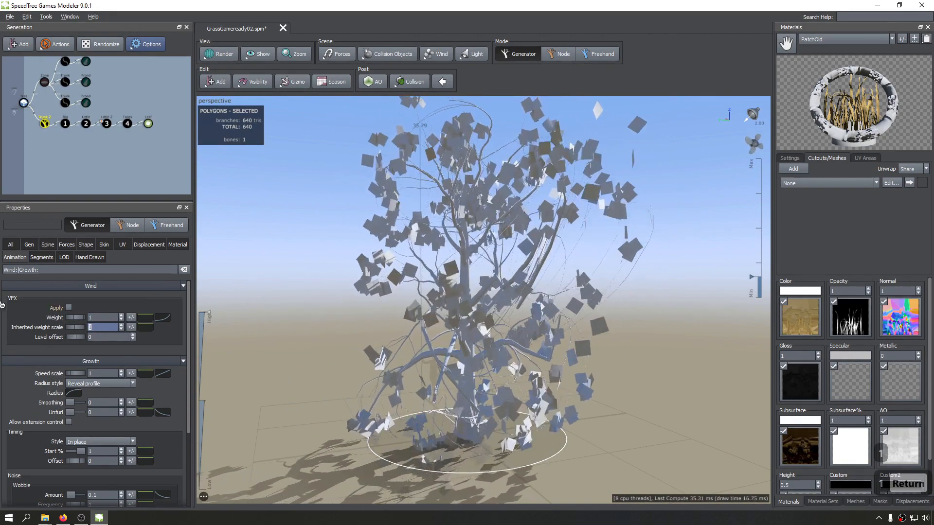
Examine the Trunk 2 generator without VFX wind, both in the generator graph and on the moving tree.
left_click(45, 127)
scroll(42, 130, "down", 2)
scroll(41, 129, "up", 6)
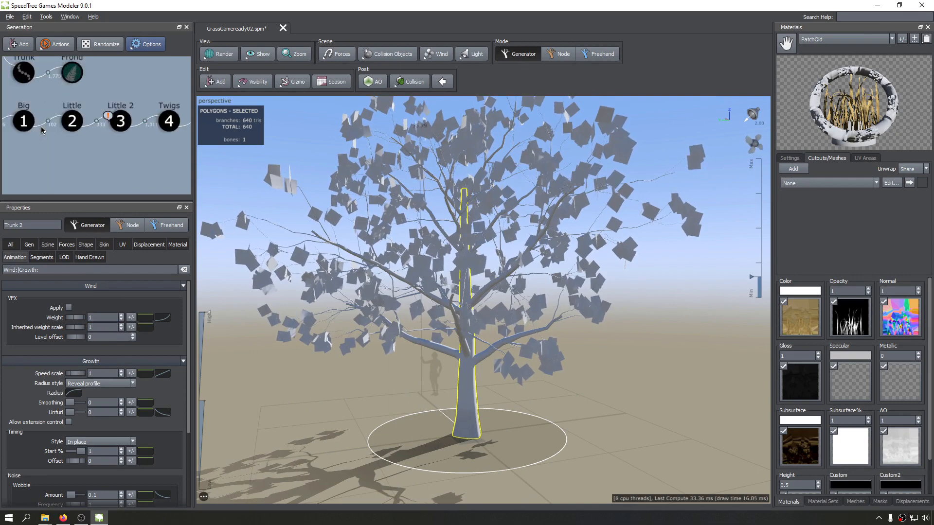
scroll(42, 130, "down", 2)
middle_click_drag(24, 137, 140, 131)
scroll(57, 133, "down", 1)
scroll(55, 132, "up", 5)
left_click_drag(423, 315, 467, 331)
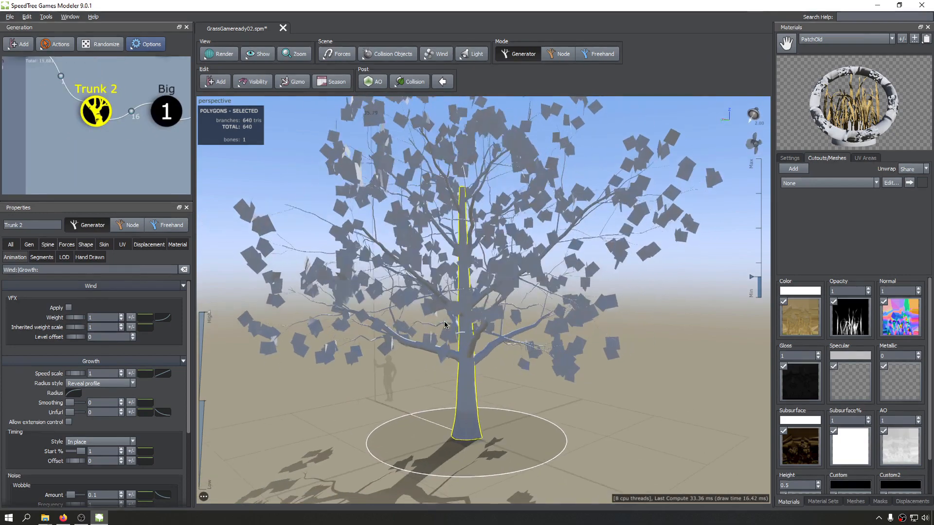
Check the Big generator's wind level in the graph, and set Trunk 2's wind level offset to 1.
middle_click_drag(131, 147, 88, 144)
left_click(161, 93)
left_click(135, 109)
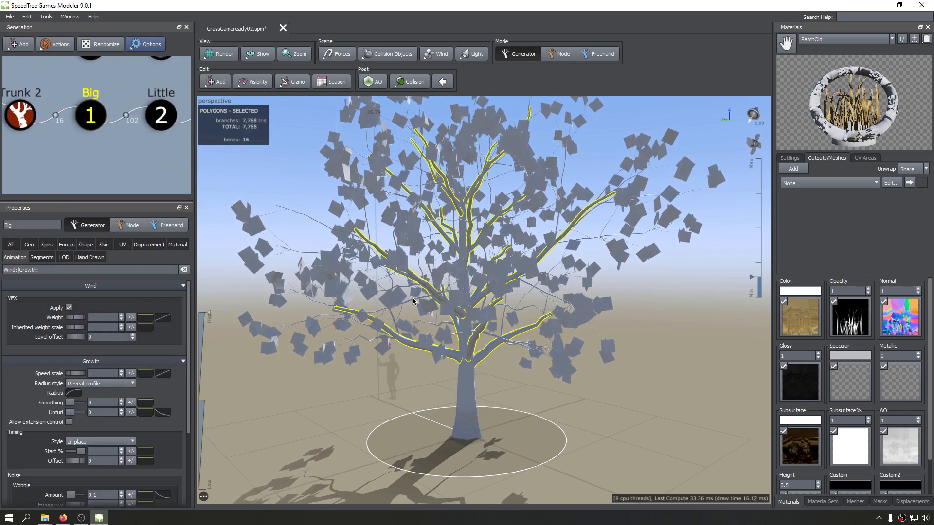
scroll(413, 301, "down", 3)
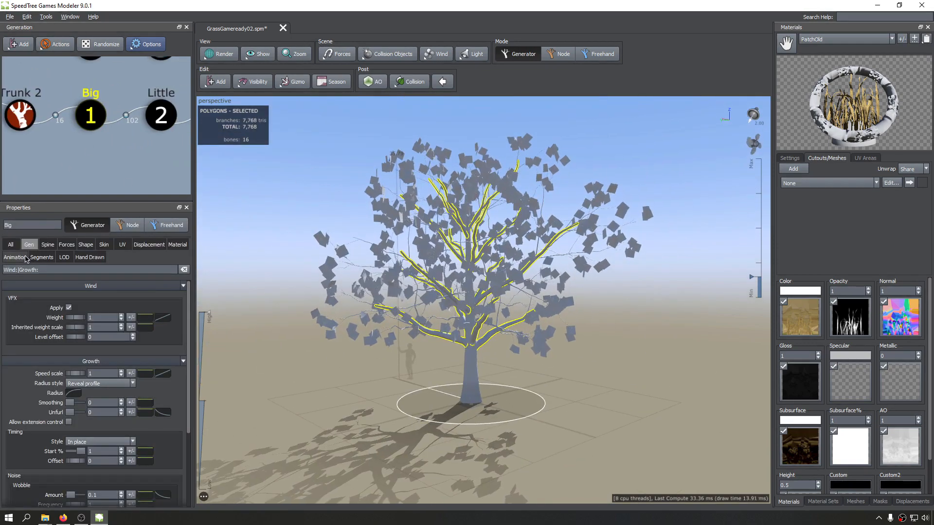
left_click(19, 115)
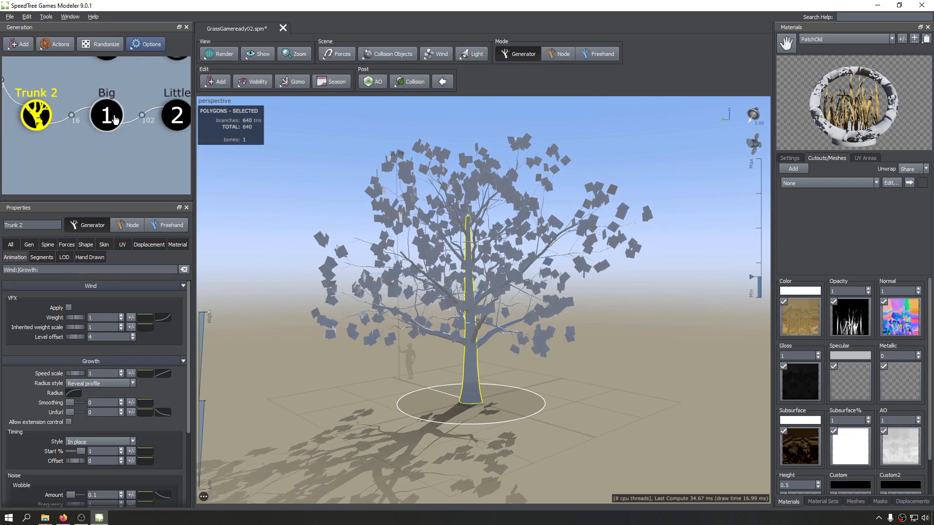
Set the Big generator's wind level offset to 2 and inspect the wind levels along the generator chain.
left_click(115, 120)
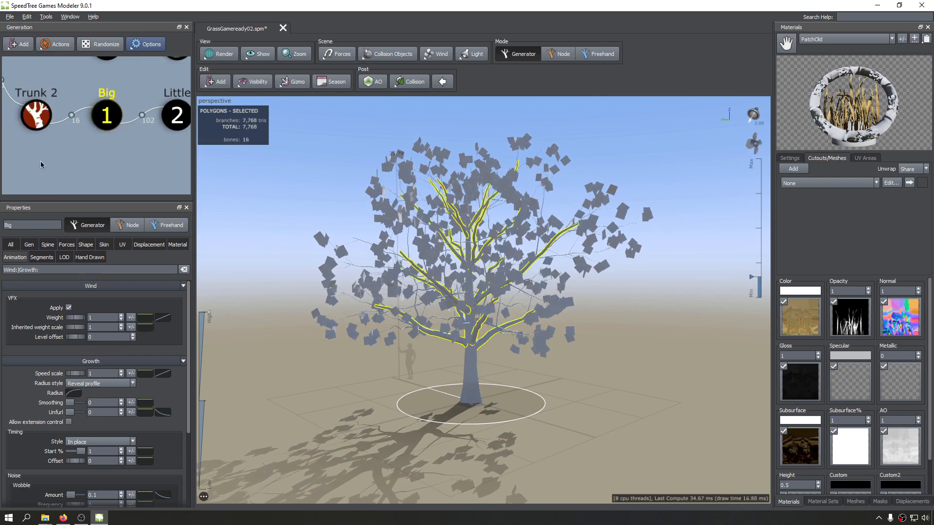
middle_click_drag(105, 109, 67, 112)
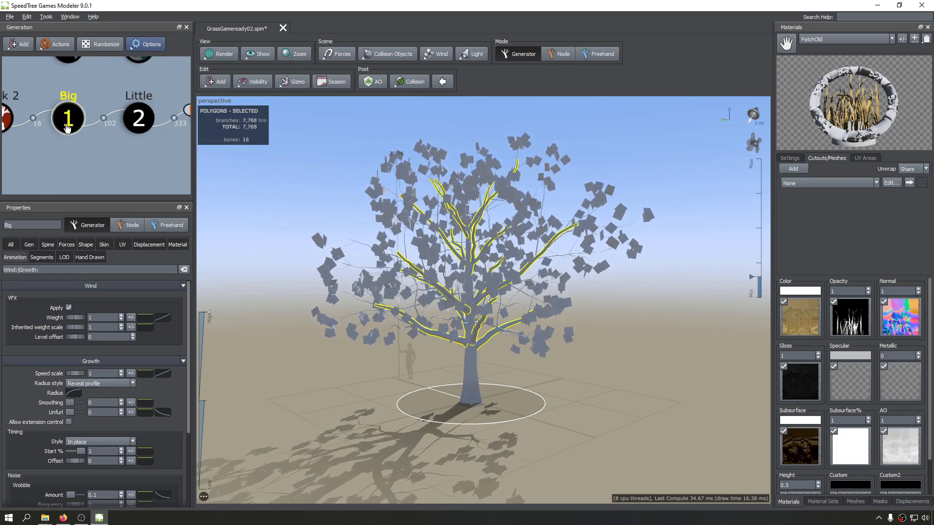
middle_click_drag(109, 145, 83, 150)
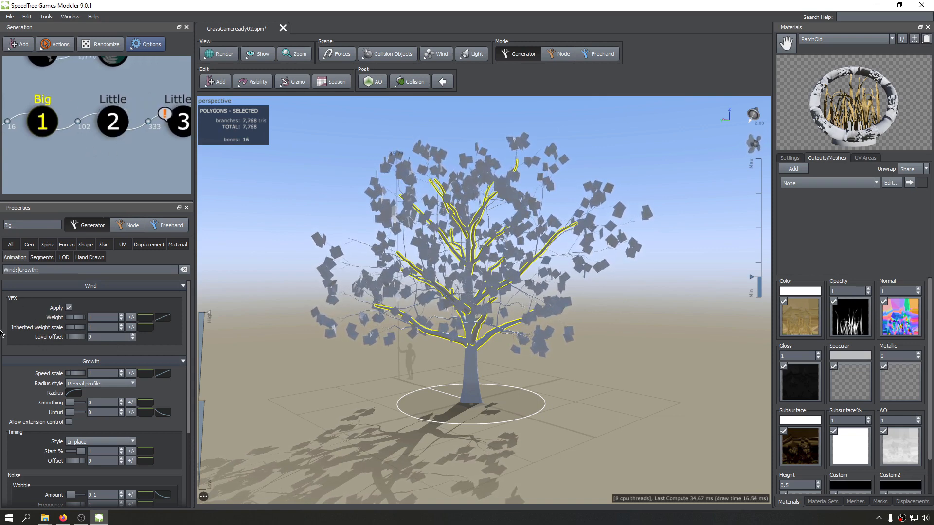
left_click_drag(88, 340, 99, 341)
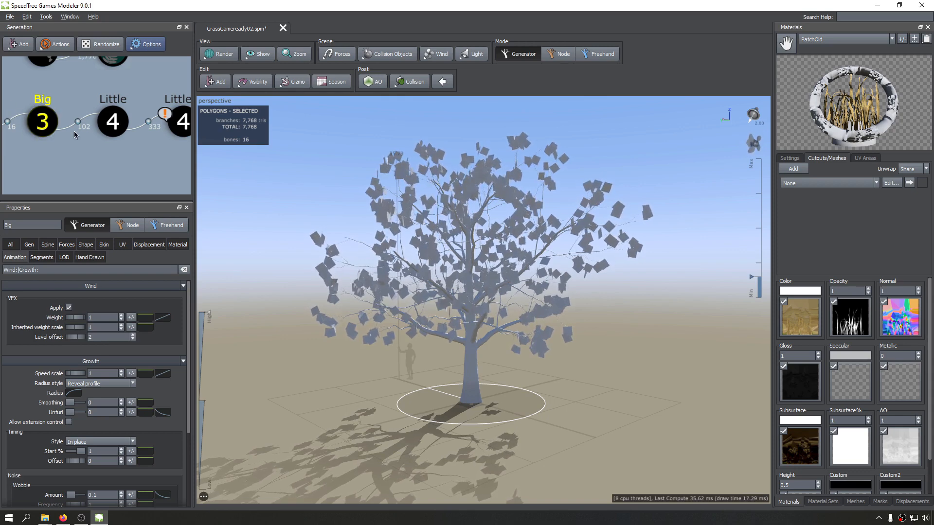
middle_click_drag(74, 131, 48, 137)
scroll(141, 139, "down", 3)
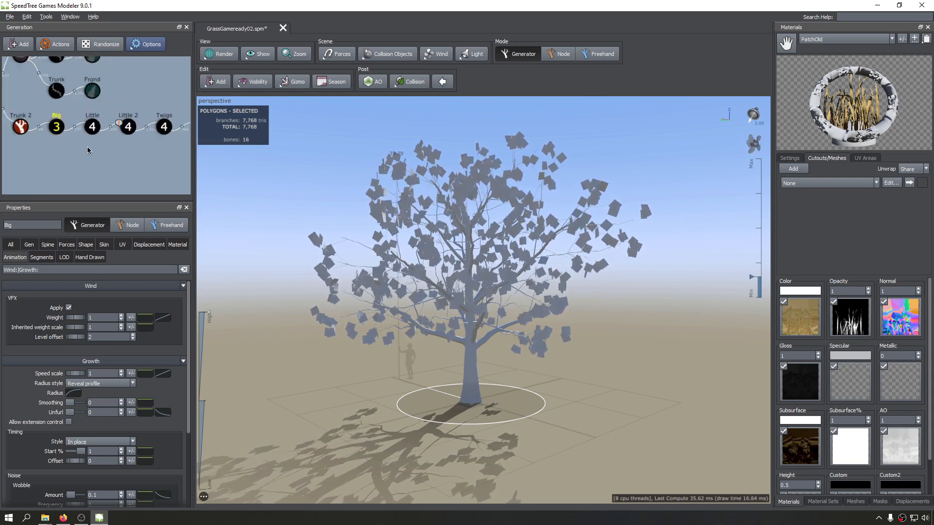
Save the model with nothing selected and open the wind fan's properties.
scroll(87, 147, "up", 2)
middle_click_drag(43, 164, 70, 144)
left_click(70, 144)
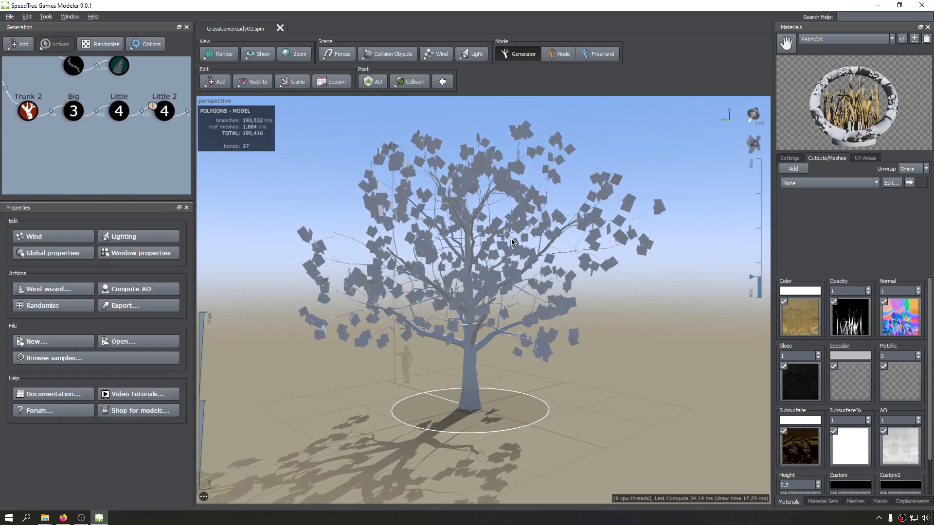
left_click_drag(691, 177, 696, 180)
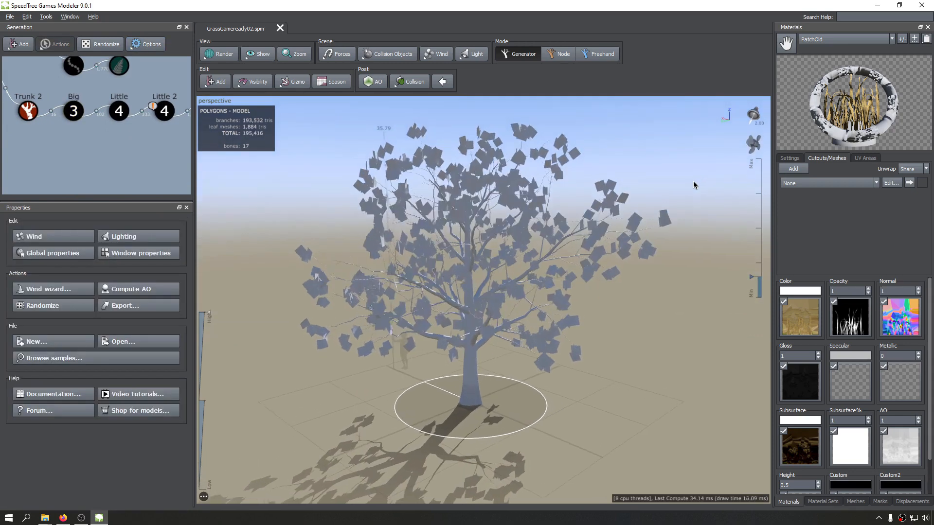
right_click(755, 147)
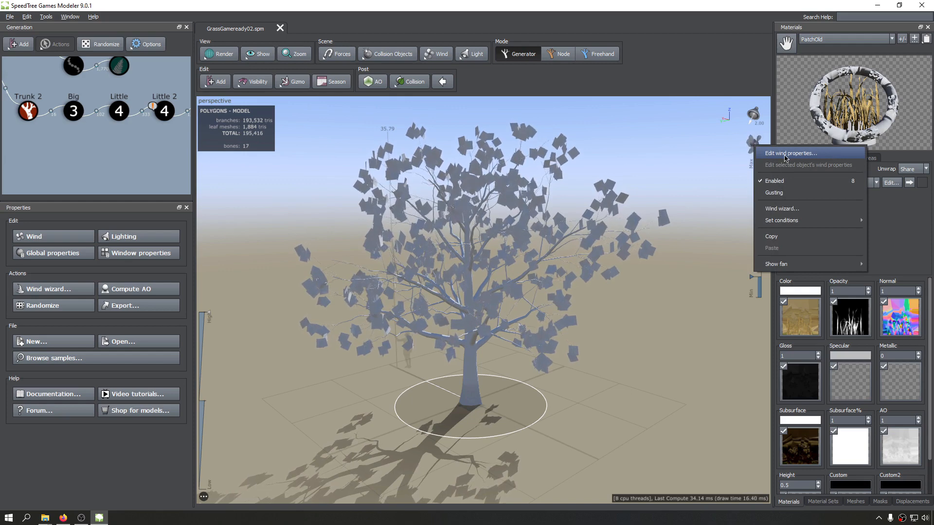
left_click(785, 154)
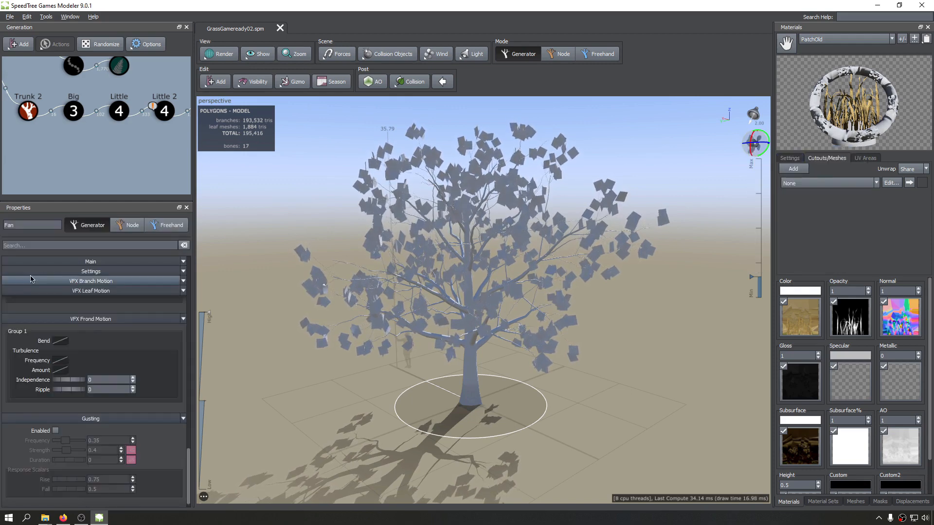